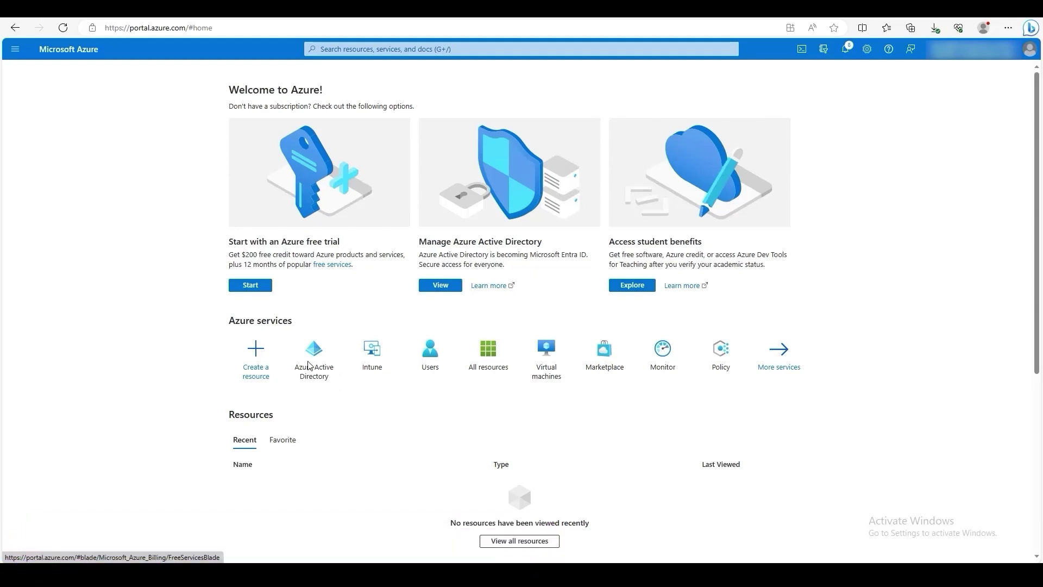
Step: Create a single-tenant Azure Active Directory app registration named 'Demo'
{"action": "left_click", "coordinate": [318, 374]}
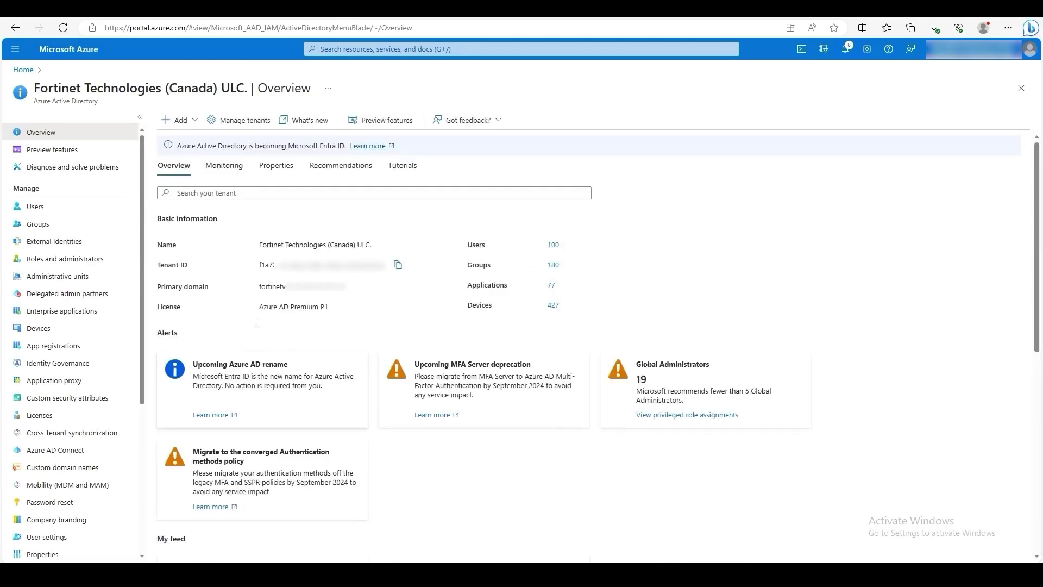
{"action": "left_click", "coordinate": [69, 352]}
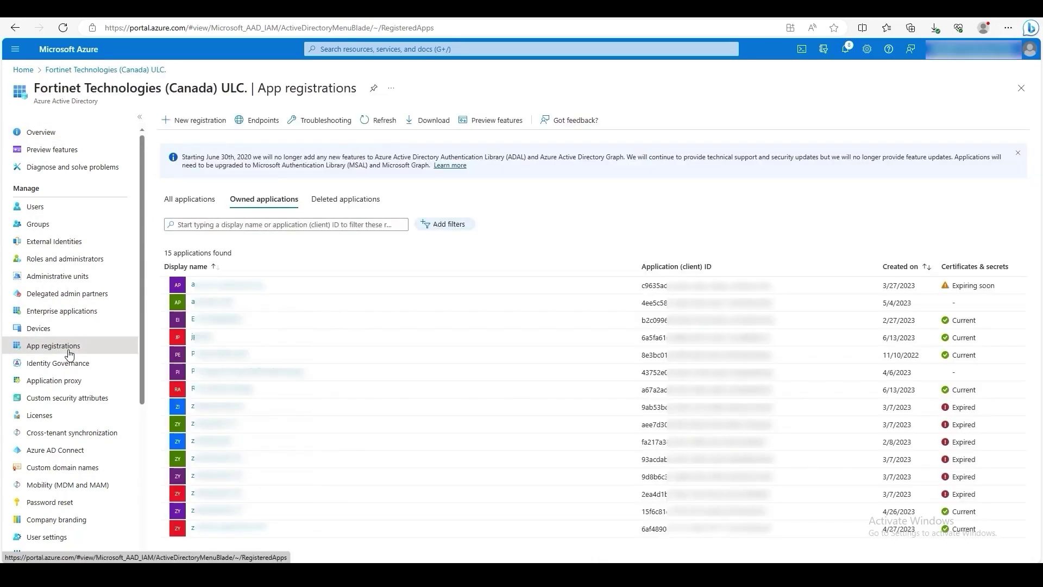
{"action": "left_click", "coordinate": [206, 125]}
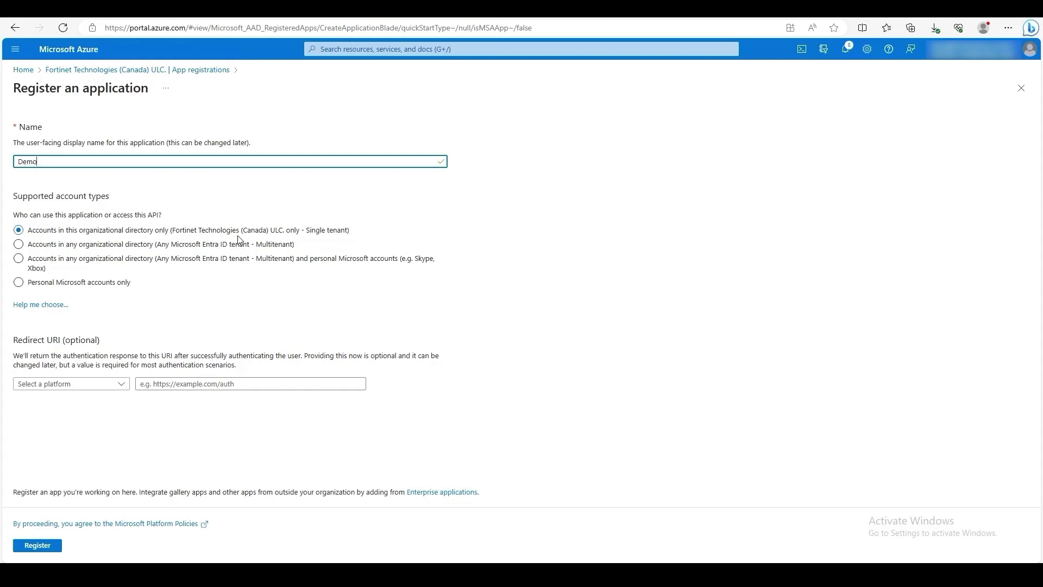
{"action": "left_click", "coordinate": [44, 550]}
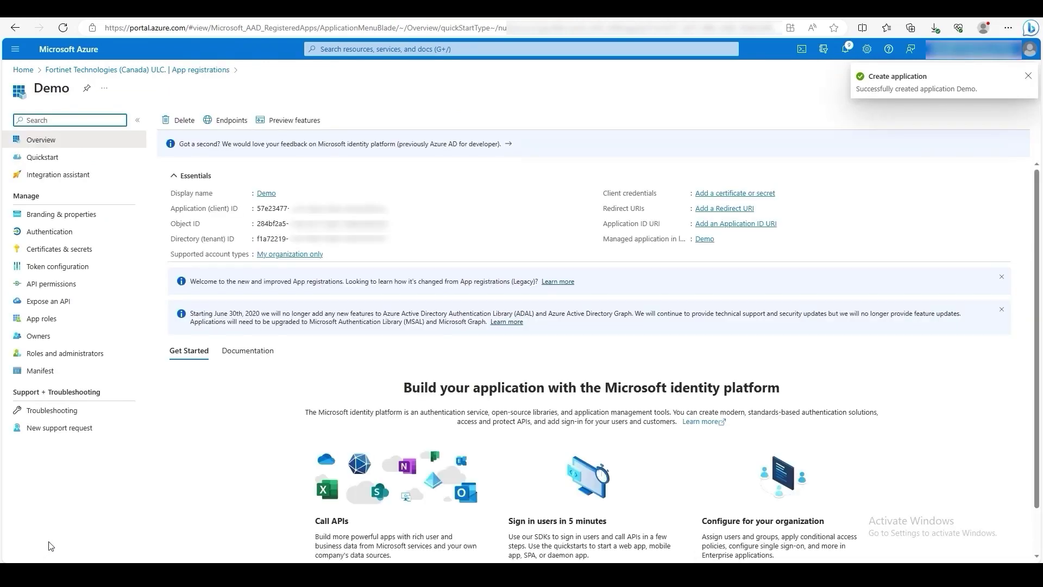
Step: Start adding Microsoft Graph application permissions to Demo, selecting Application.Read.All
{"action": "left_click", "coordinate": [47, 288]}
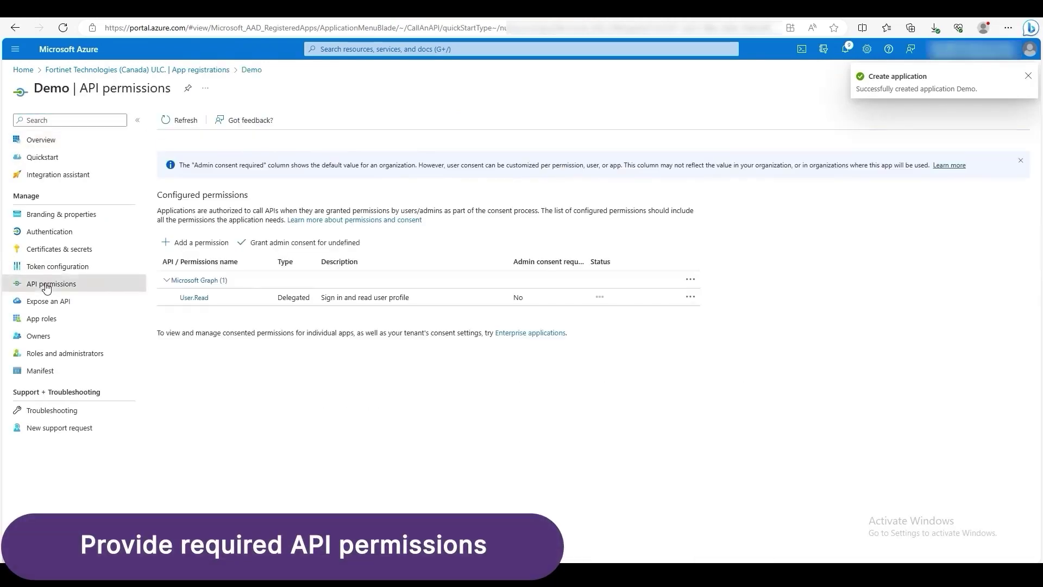
{"action": "left_click", "coordinate": [201, 242]}
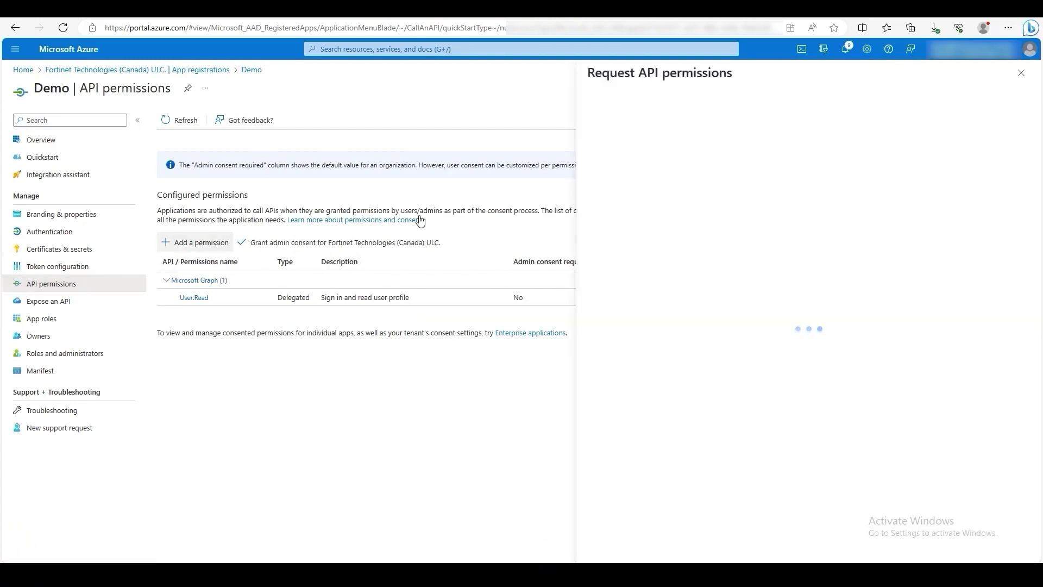
{"action": "left_click", "coordinate": [715, 201]}
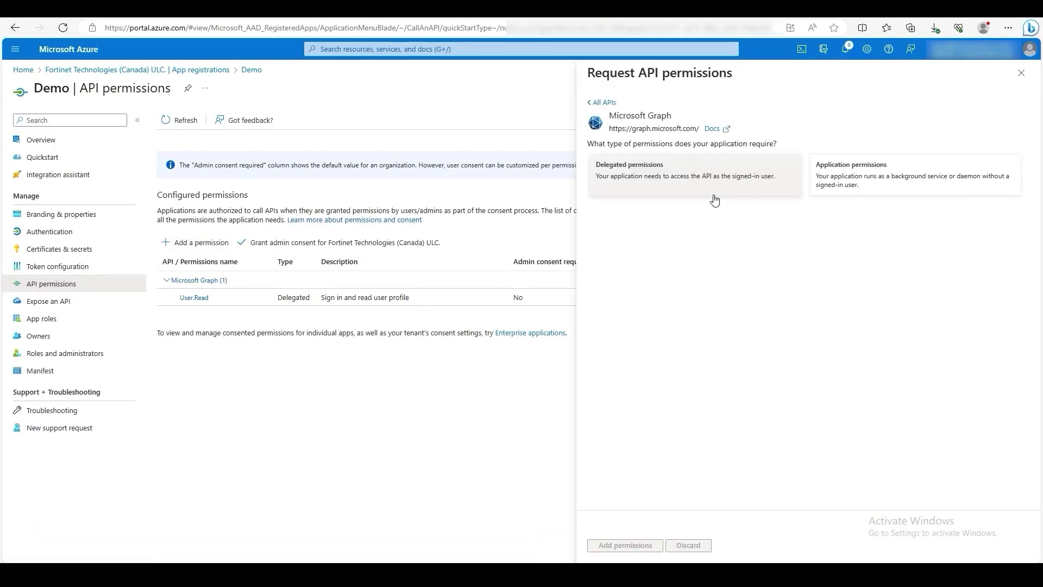
{"action": "left_click", "coordinate": [854, 189]}
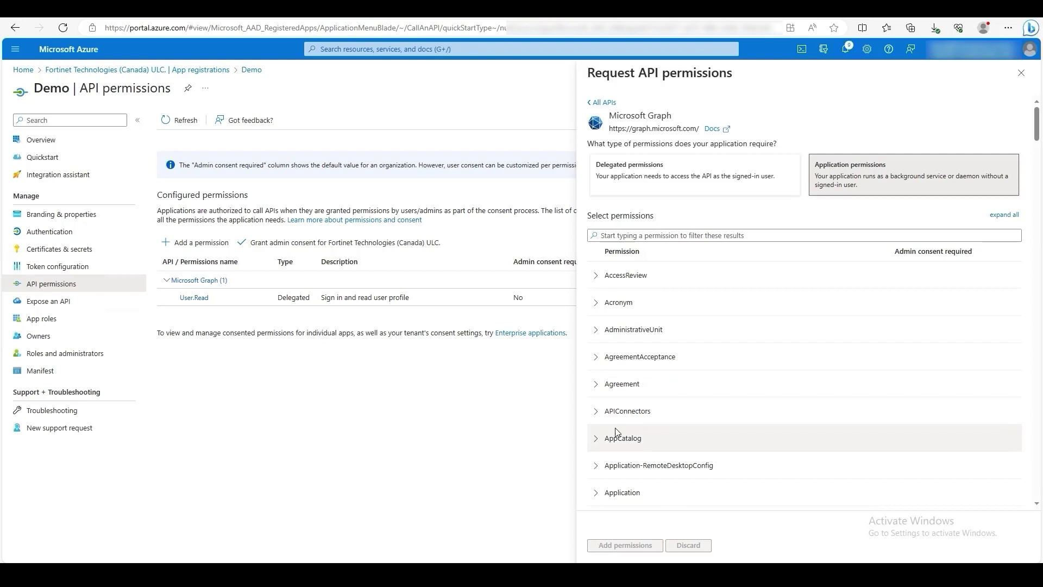
{"action": "scroll", "coordinate": [626, 421], "scroll_direction": "down", "scroll_amount": 1}
{"action": "scroll", "coordinate": [606, 434], "scroll_direction": "down", "scroll_amount": 1}
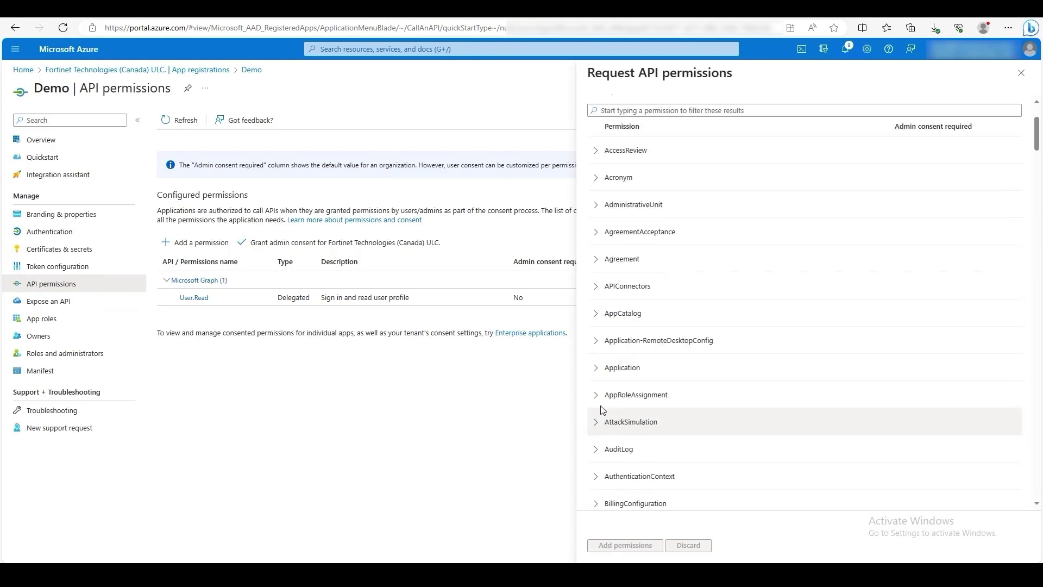
{"action": "left_click", "coordinate": [598, 370]}
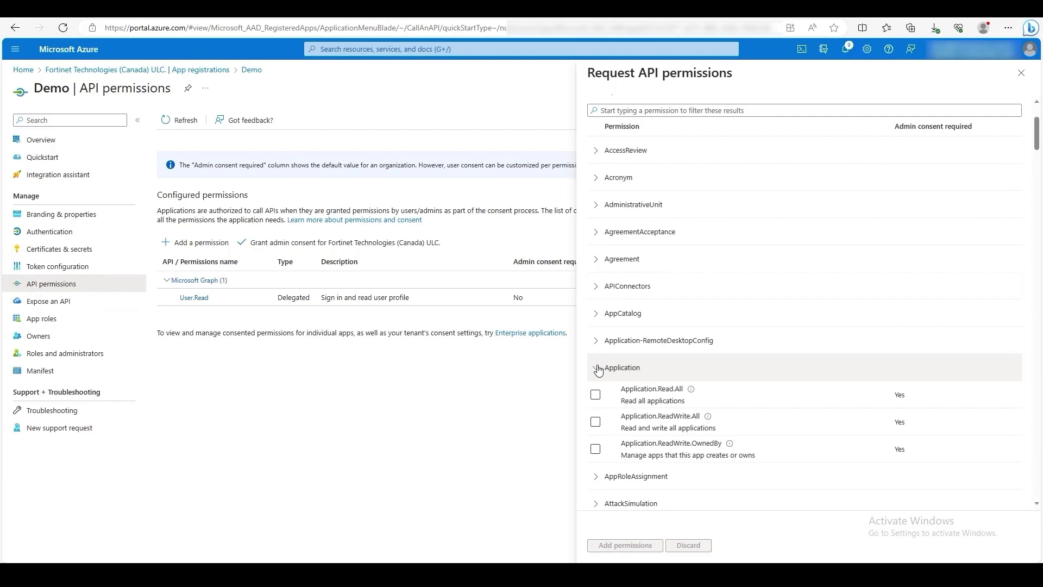
{"action": "left_click", "coordinate": [596, 395]}
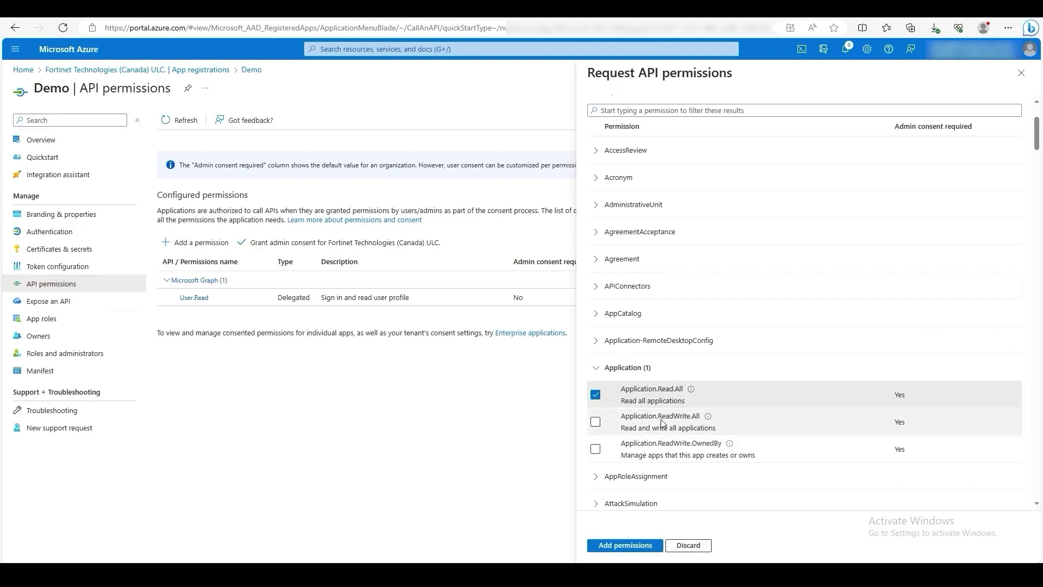
Step: Also select Device.Read.All and DeviceManagementConfiguration.ReadWrite.All
{"action": "scroll", "coordinate": [662, 422], "scroll_direction": "down", "scroll_amount": 4}
{"action": "scroll", "coordinate": [663, 422], "scroll_direction": "down", "scroll_amount": 5}
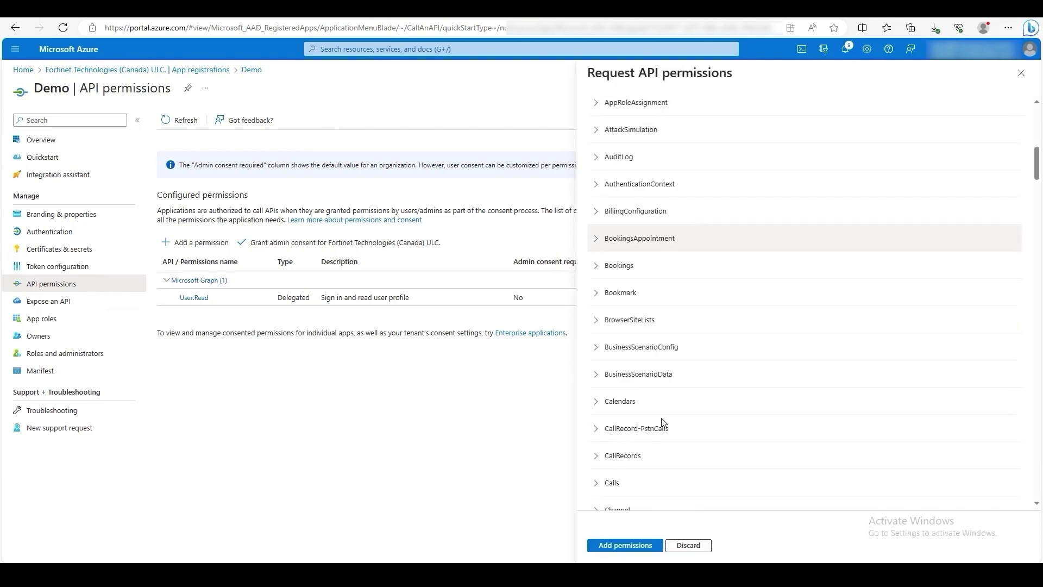
{"action": "scroll", "coordinate": [663, 423], "scroll_direction": "down", "scroll_amount": 8}
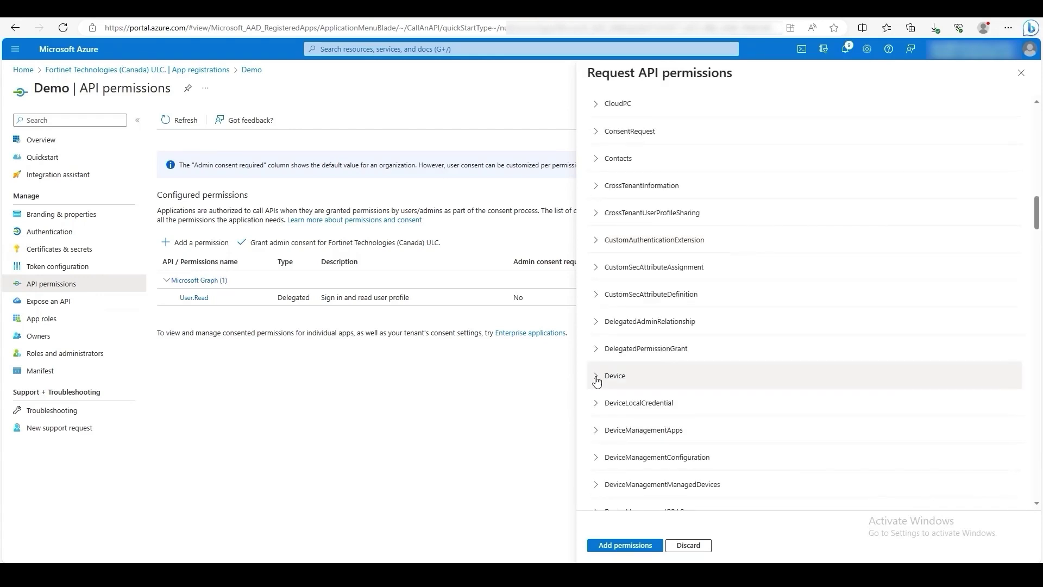
{"action": "left_click", "coordinate": [597, 382]}
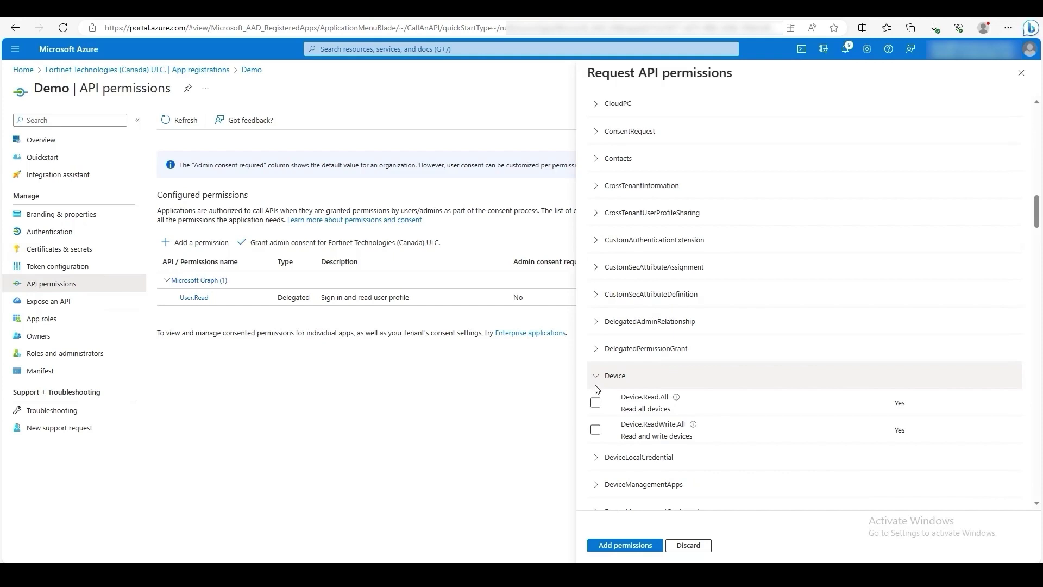
{"action": "left_click", "coordinate": [595, 403]}
{"action": "scroll", "coordinate": [614, 399], "scroll_direction": "down", "scroll_amount": 2}
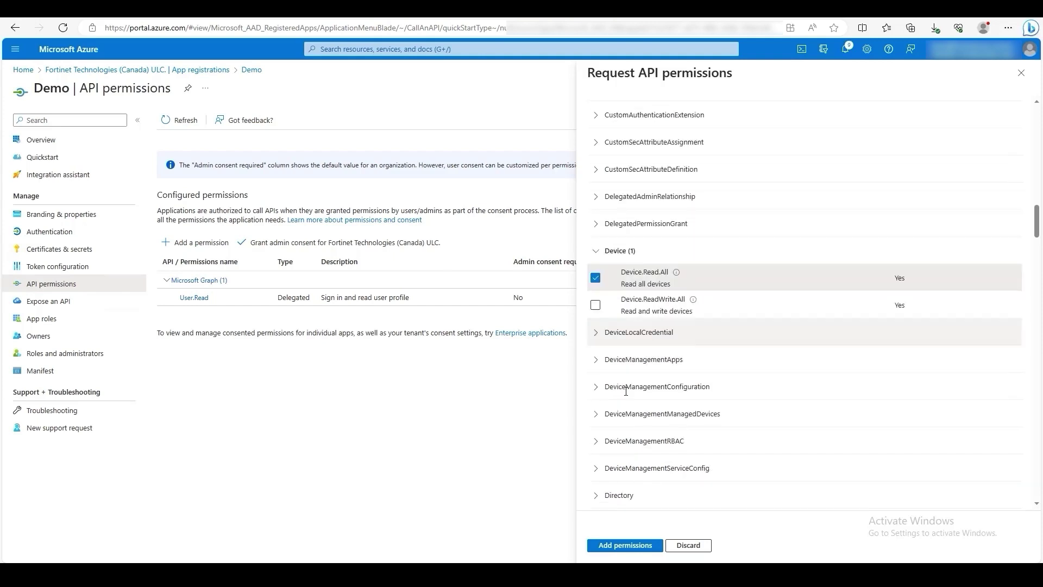
{"action": "left_click", "coordinate": [593, 388]}
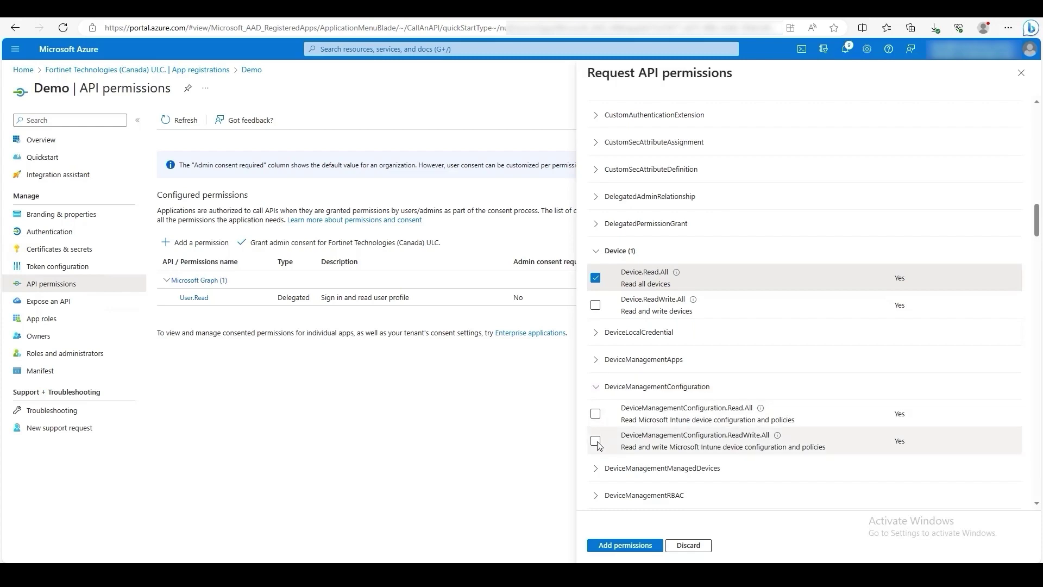
{"action": "left_click", "coordinate": [596, 440]}
Step: Select DeviceManagementManagedDevices.Read.All and Group.ReadWrite.All, then add the five Graph permissions
{"action": "scroll", "coordinate": [618, 402], "scroll_direction": "down", "scroll_amount": 1}
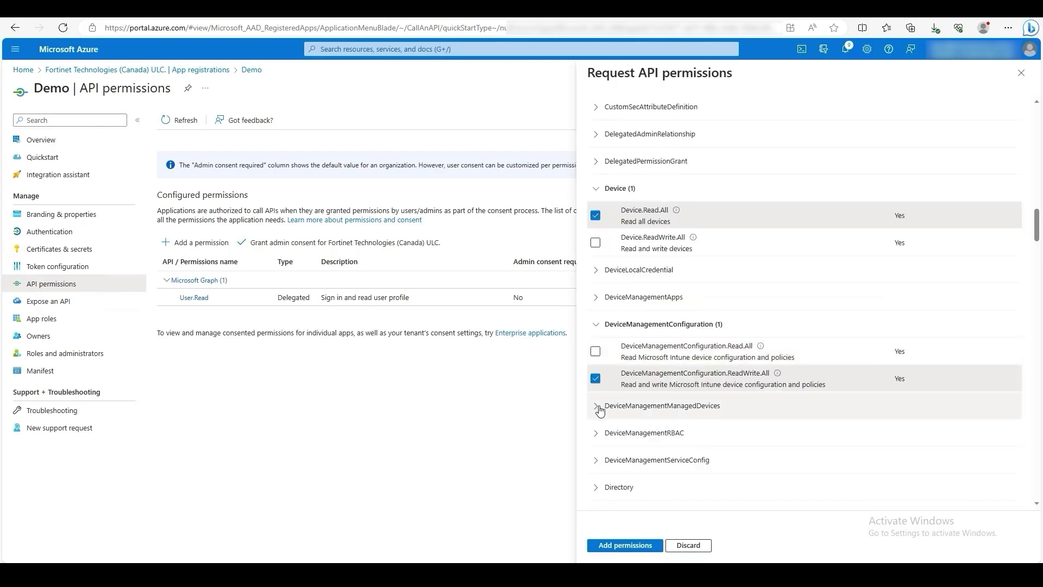
{"action": "left_click", "coordinate": [599, 410]}
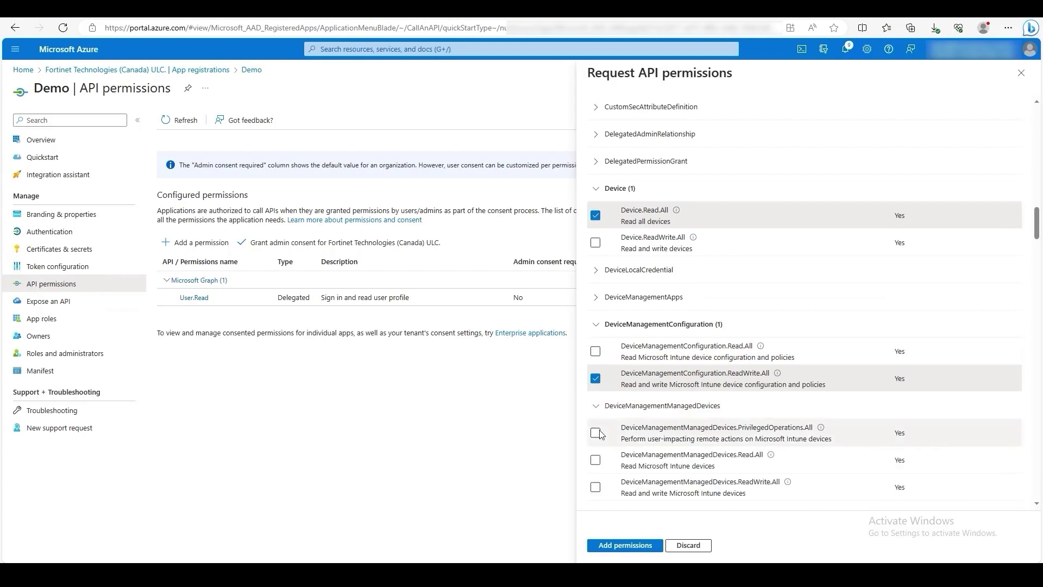
{"action": "scroll", "coordinate": [680, 438], "scroll_direction": "down", "scroll_amount": 1}
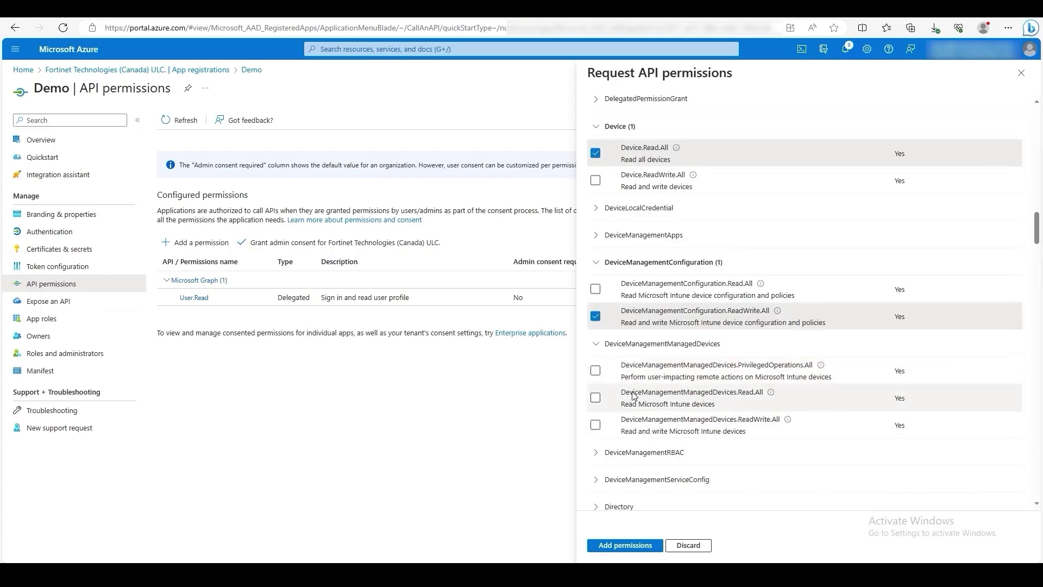
{"action": "left_click", "coordinate": [596, 398]}
{"action": "scroll", "coordinate": [630, 407], "scroll_direction": "down", "scroll_amount": 4}
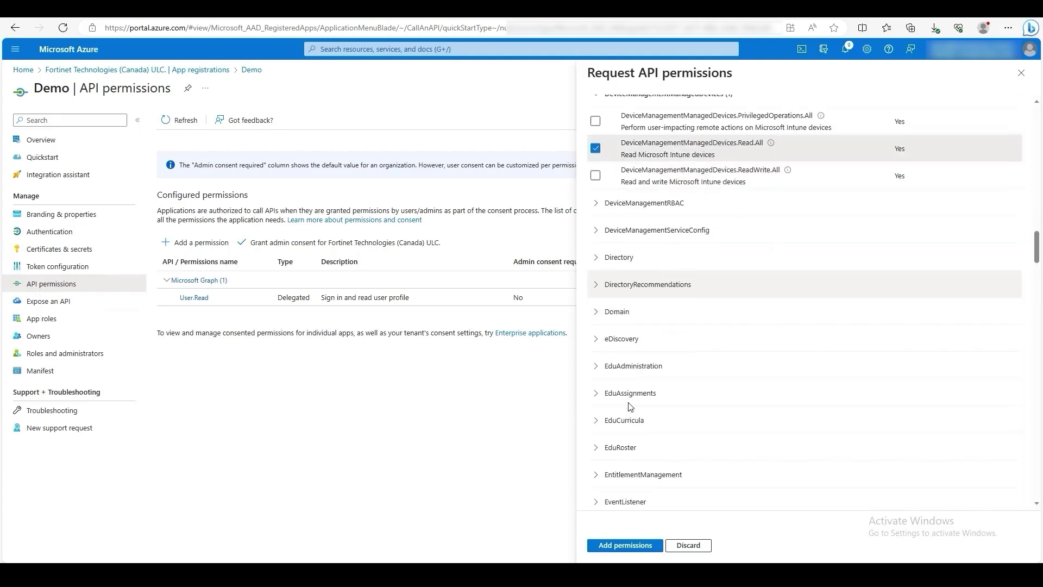
{"action": "scroll", "coordinate": [631, 406], "scroll_direction": "down", "scroll_amount": 6}
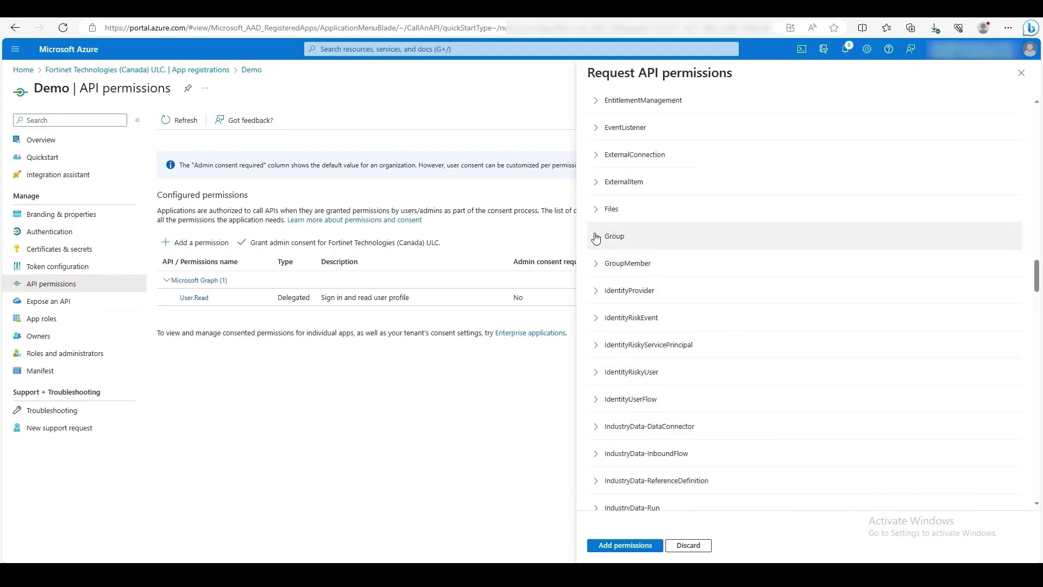
{"action": "left_click", "coordinate": [595, 236]}
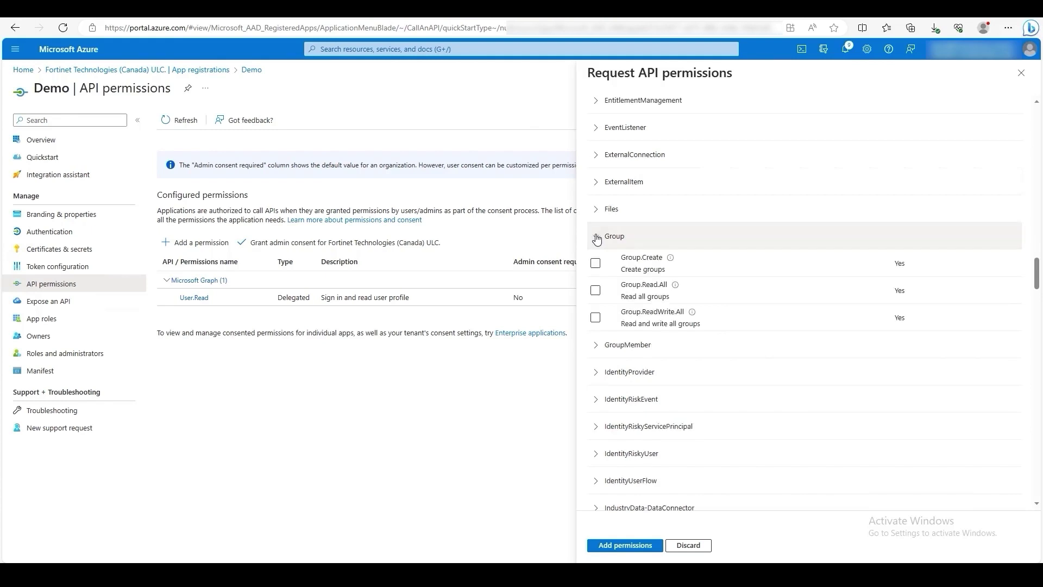
{"action": "left_click", "coordinate": [595, 318]}
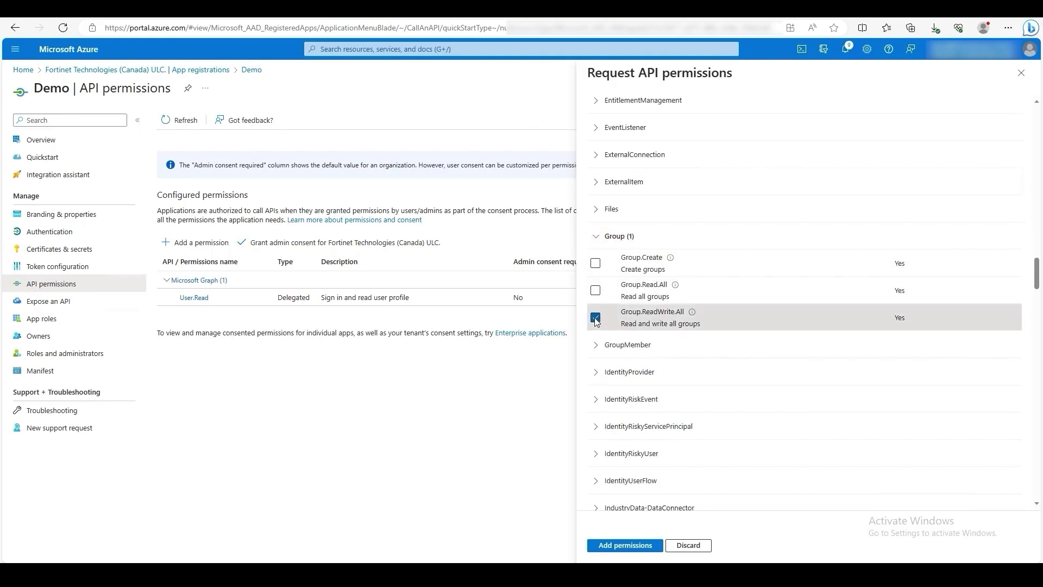
{"action": "left_click", "coordinate": [626, 545]}
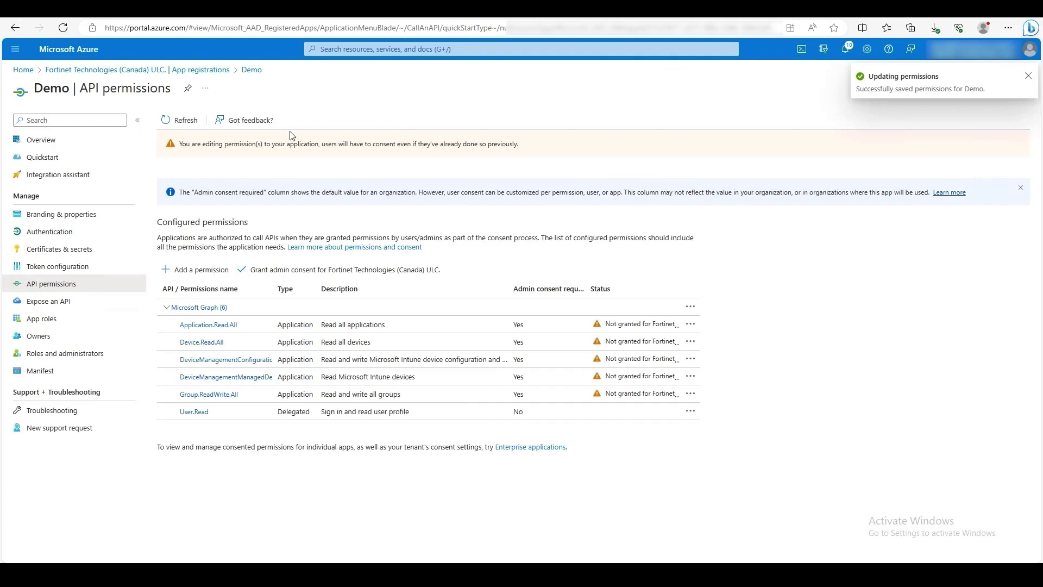
Step: Add the Intune scep_challenge_provider application permission to Demo and grant tenant-wide admin consent
{"action": "left_click", "coordinate": [215, 272]}
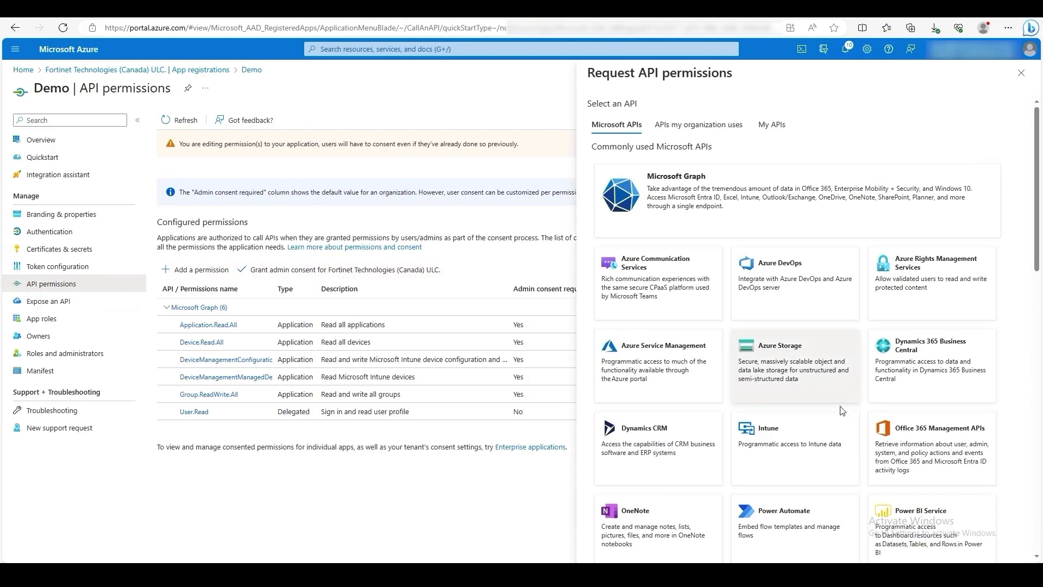
{"action": "left_click", "coordinate": [780, 450]}
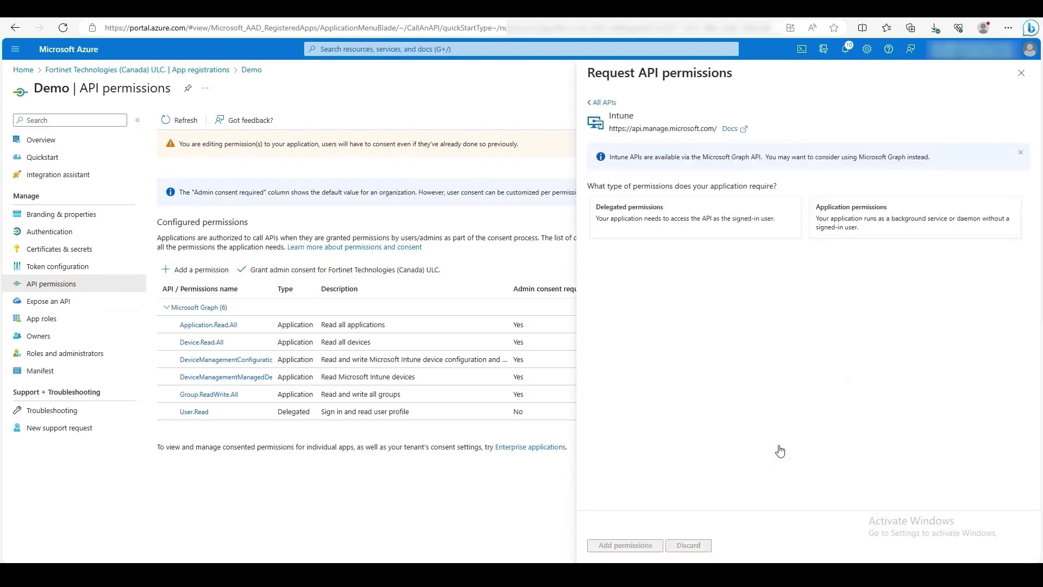
{"action": "left_click", "coordinate": [848, 222]}
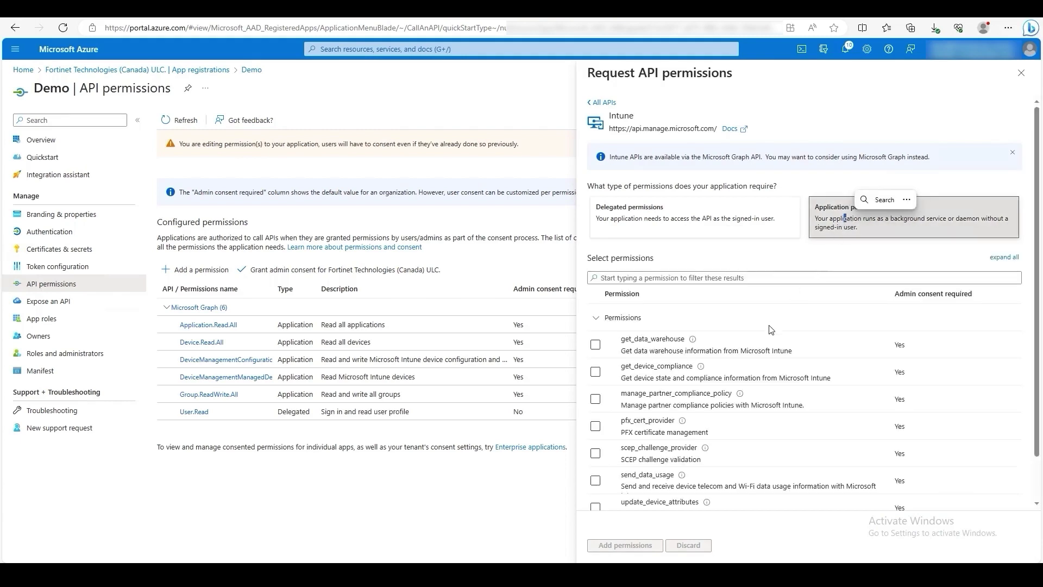
{"action": "left_click", "coordinate": [595, 454]}
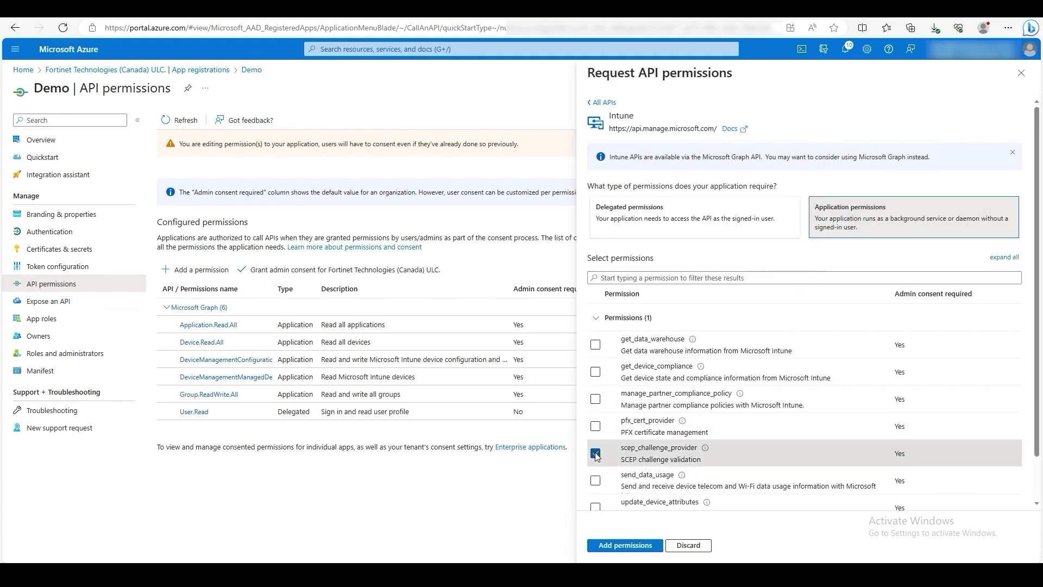
{"action": "left_click", "coordinate": [623, 550]}
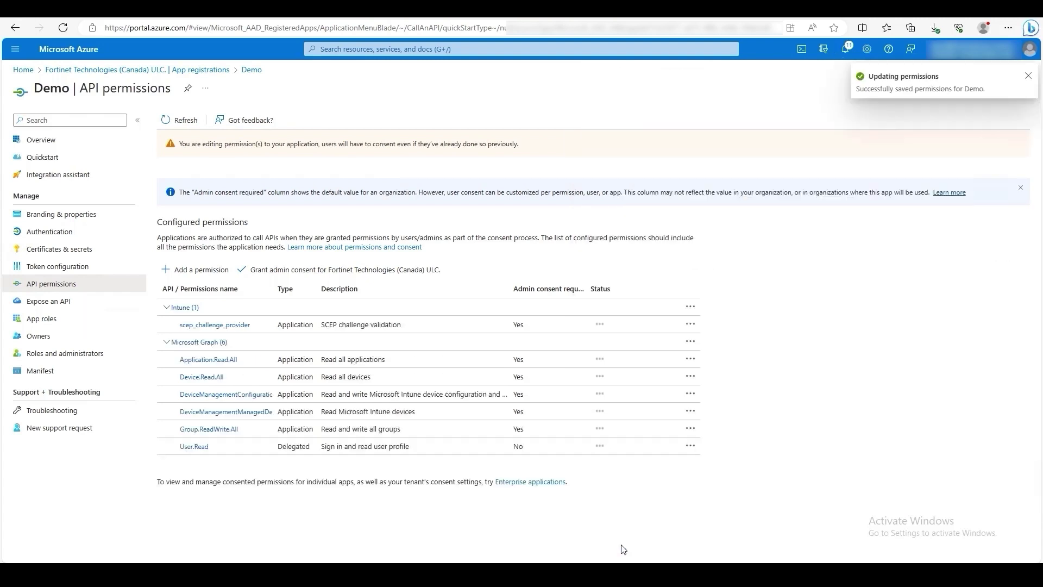
{"action": "left_click", "coordinate": [385, 274]}
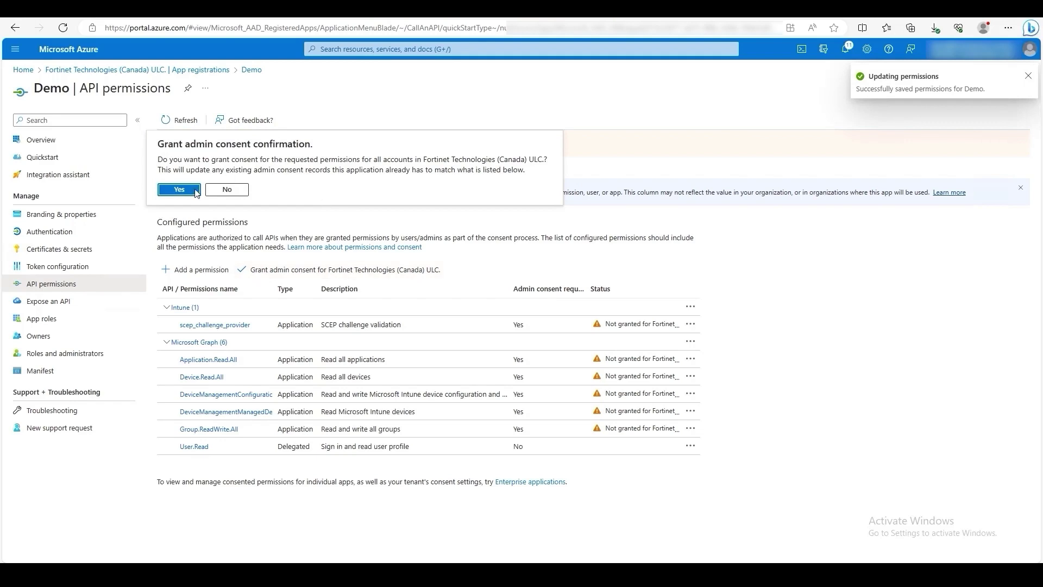
{"action": "left_click", "coordinate": [180, 191]}
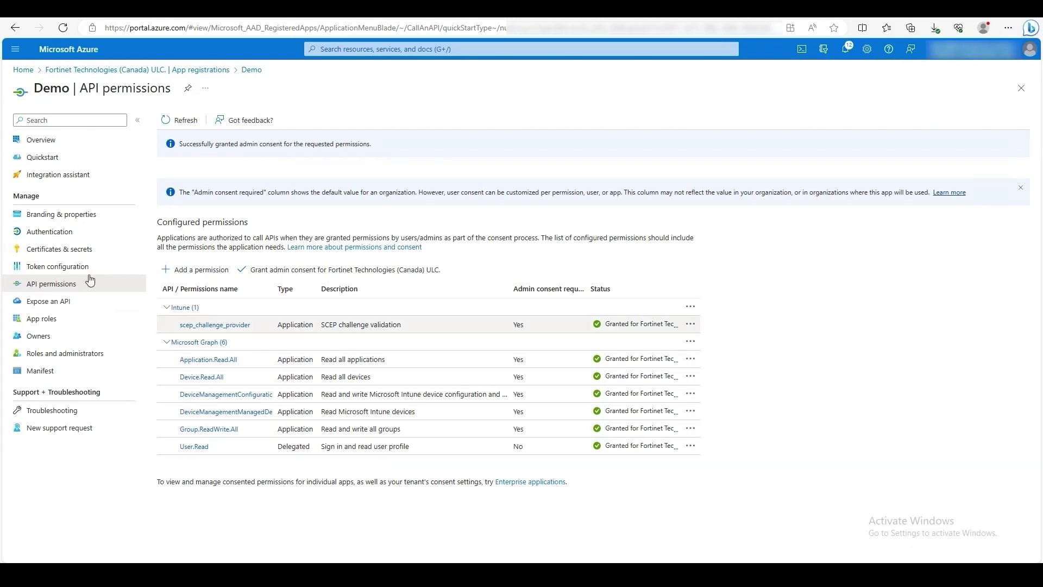
Step: Create a Demo client secret with the default expiry and copy its value
{"action": "left_click", "coordinate": [46, 251]}
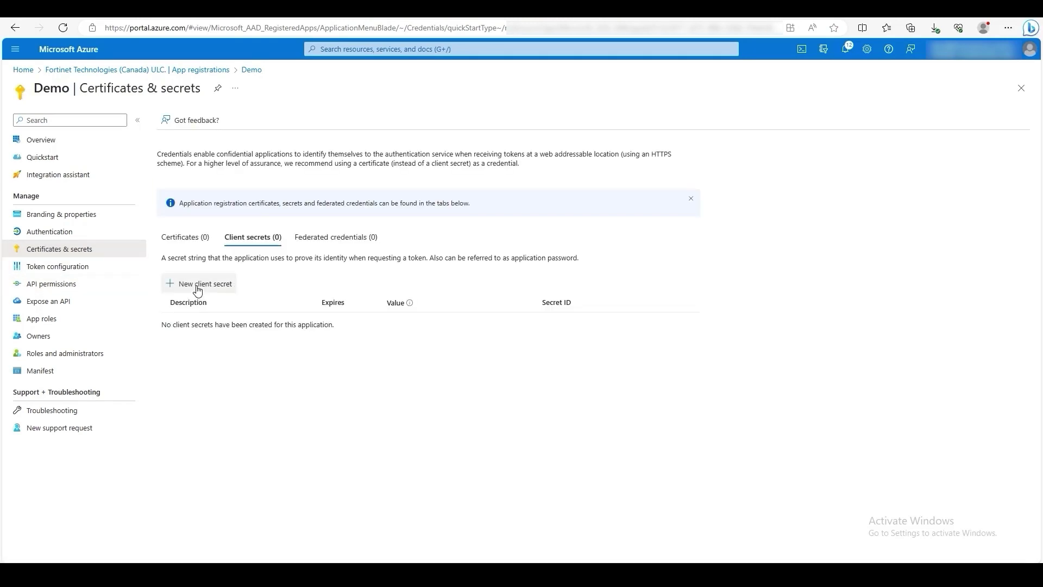
{"action": "left_click", "coordinate": [198, 287]}
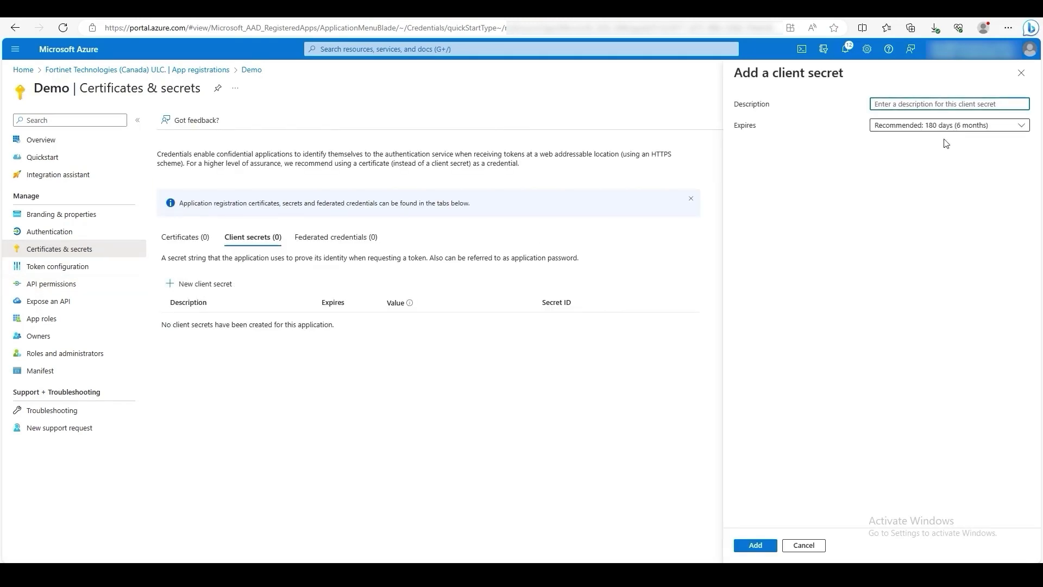
{"action": "left_click", "coordinate": [763, 548]}
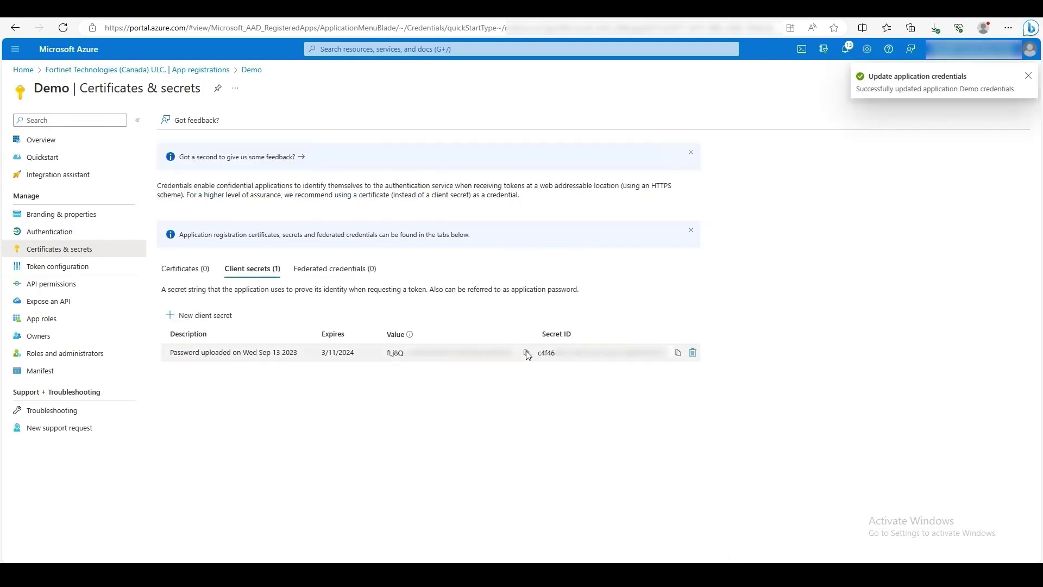
{"action": "left_click", "coordinate": [527, 354]}
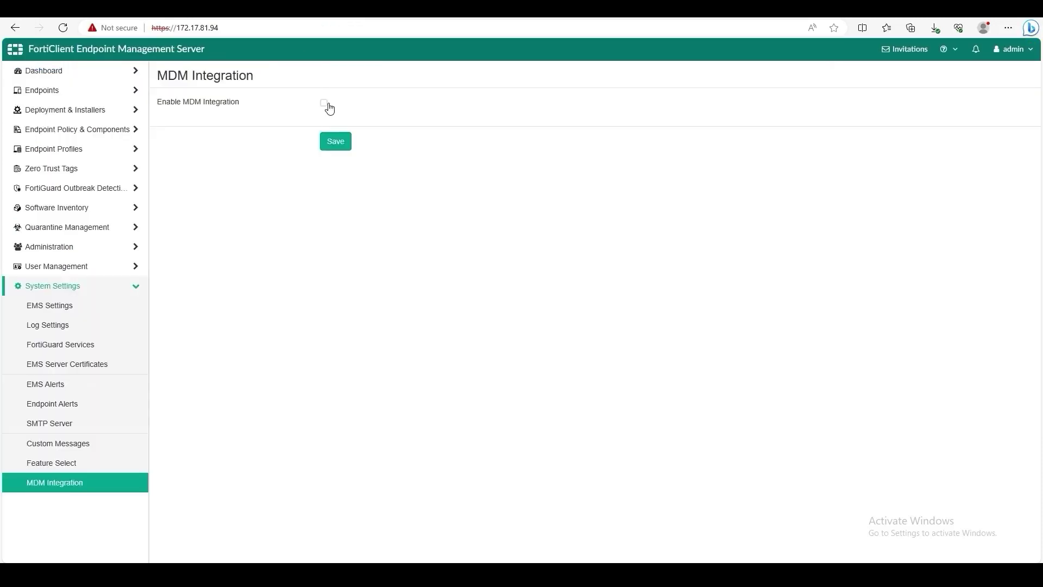
Step: Enable EMS MDM integration with Microsoft Intune as vendor and paste the client secret
{"action": "left_click", "coordinate": [324, 103]}
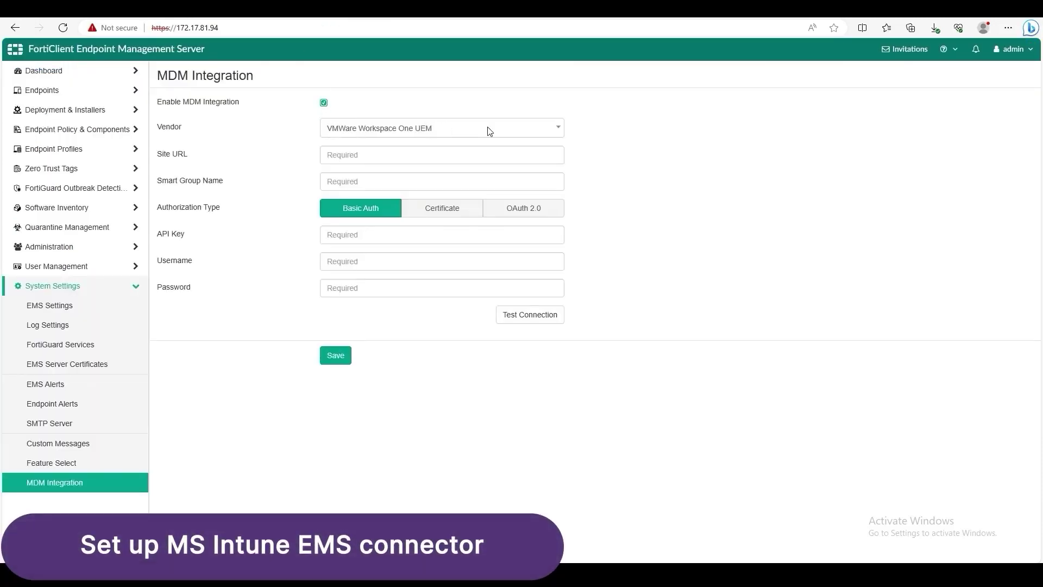
{"action": "left_click", "coordinate": [489, 129]}
{"action": "left_click", "coordinate": [365, 166]}
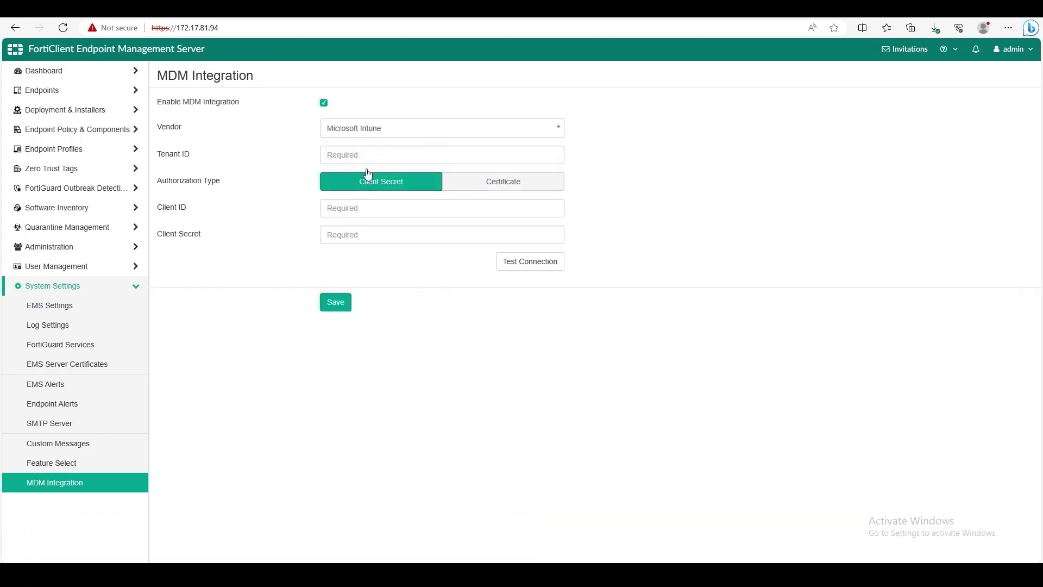
{"action": "left_click", "coordinate": [350, 233]}
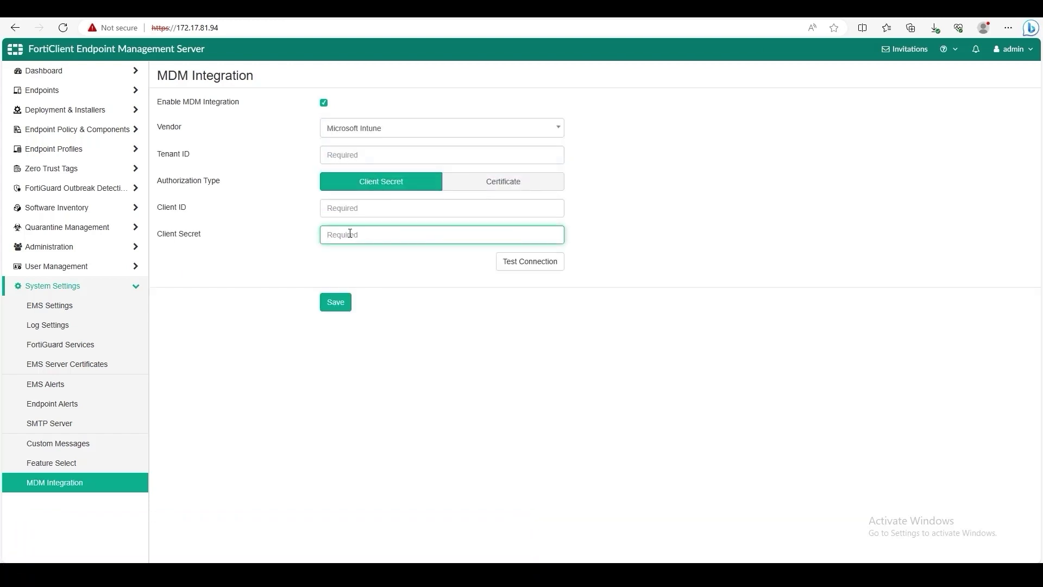
{"action": "key", "text": "ctrl+v"}
{"action": "left_click", "coordinate": [553, 235]}
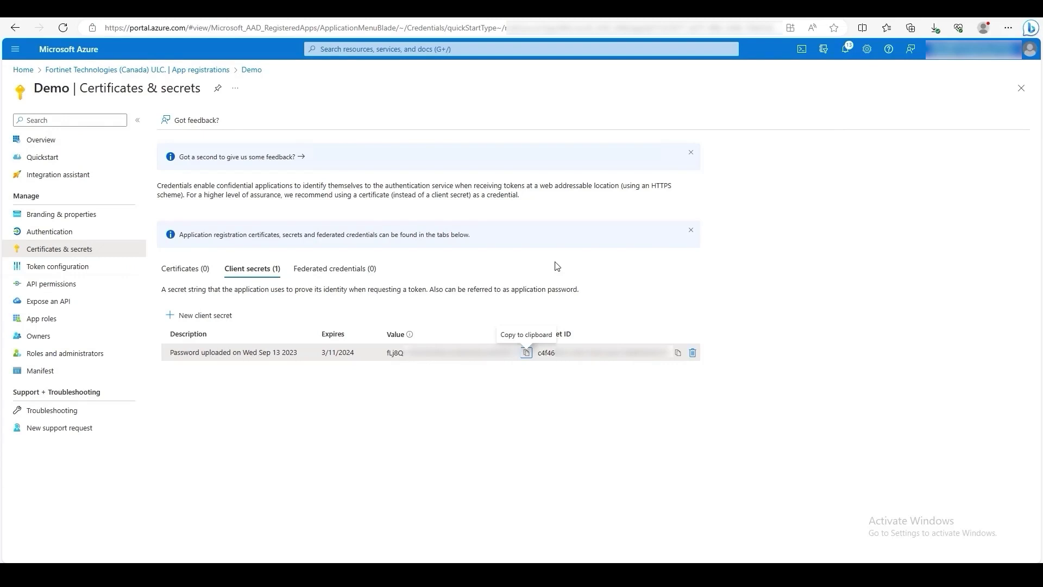
Step: Copy Demo's Application (client) ID from Azure into the EMS Client ID field
{"action": "left_click", "coordinate": [57, 143]}
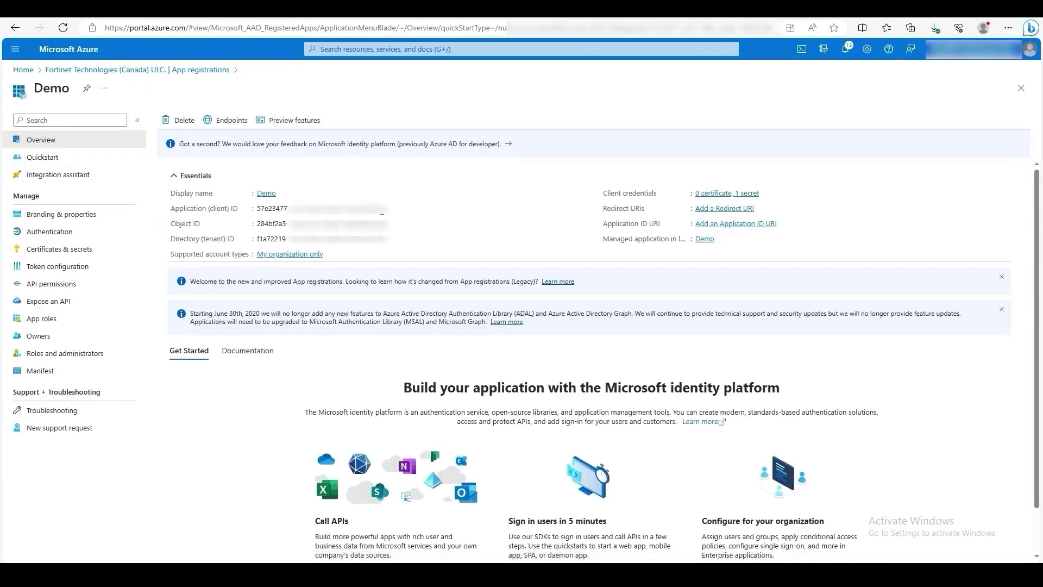
{"action": "left_click", "coordinate": [393, 211]}
{"action": "key", "text": "alt+Tab"}
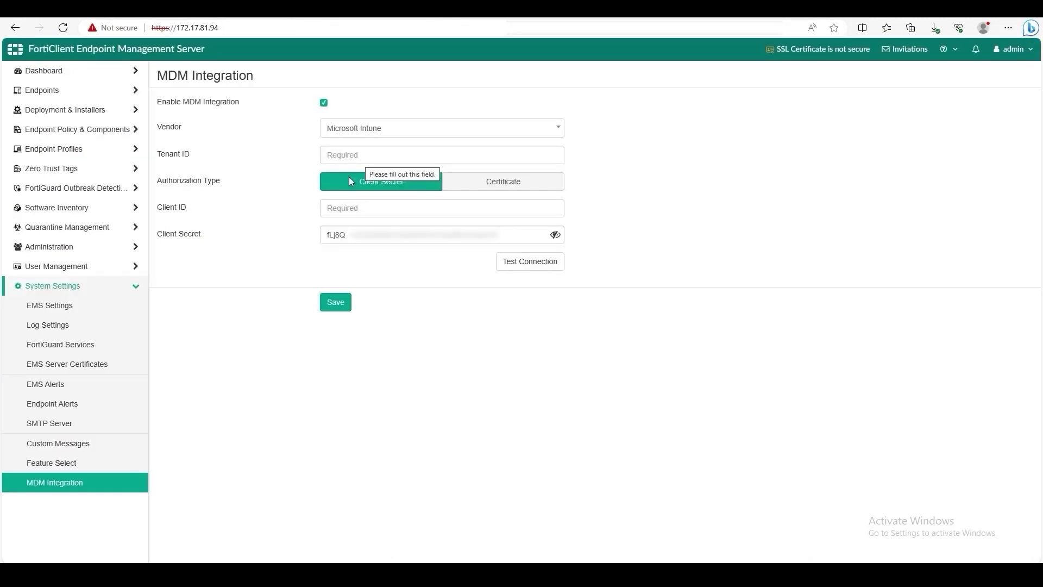
{"action": "left_click", "coordinate": [345, 211]}
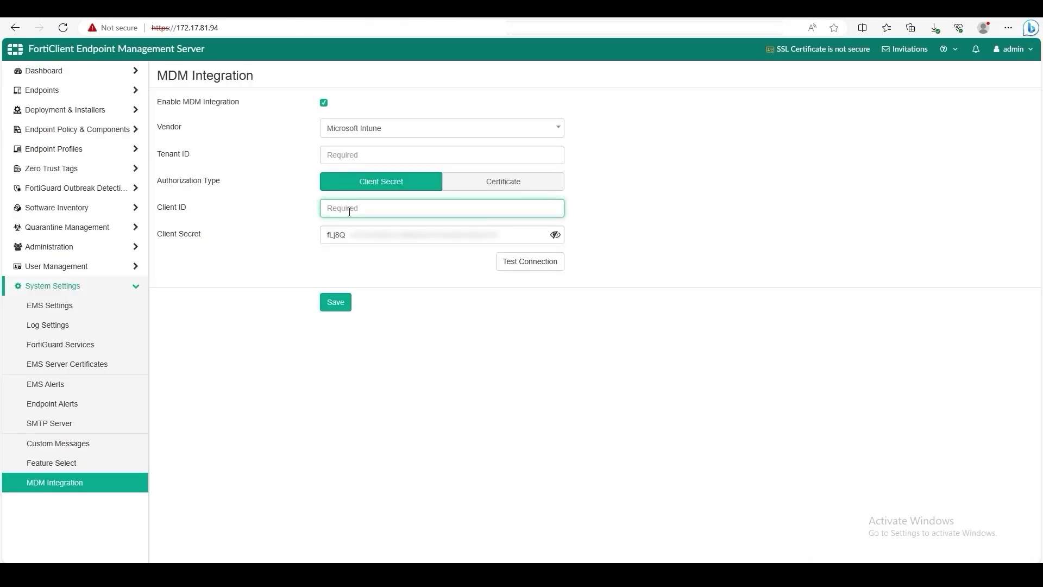
{"action": "key", "text": "ctrl+v"}
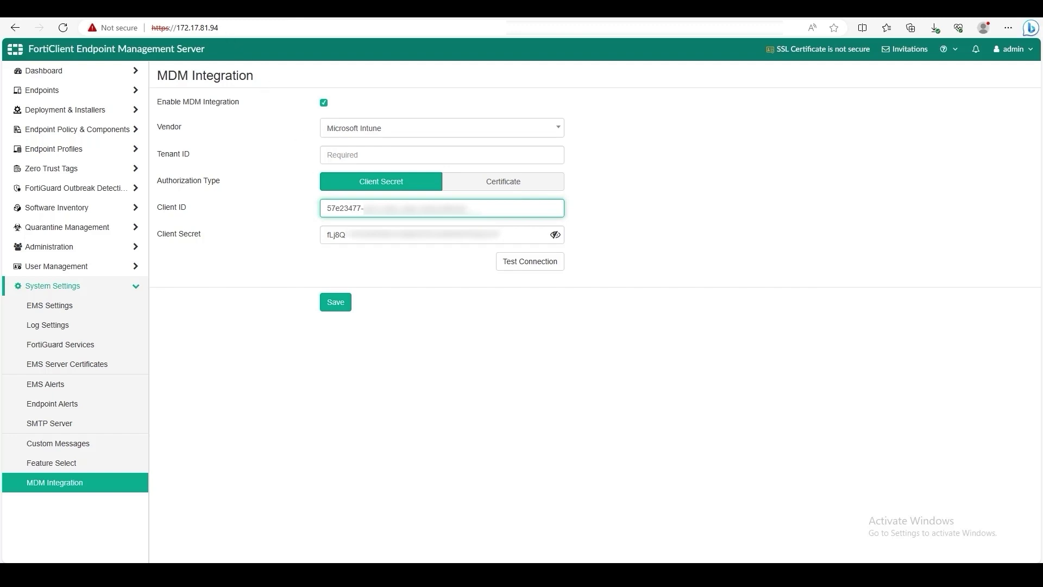
Step: Paste the Directory (tenant) ID, test the Intune connection successfully, and save
{"action": "key", "text": "alt+Tab"}
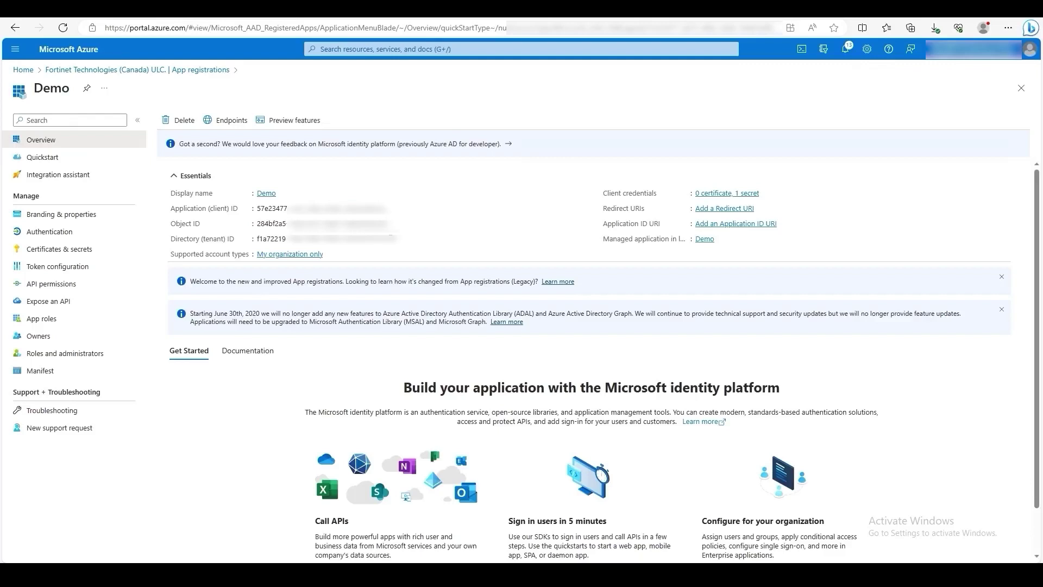
{"action": "key", "text": "alt+Tab"}
{"action": "left_click", "coordinate": [359, 156]}
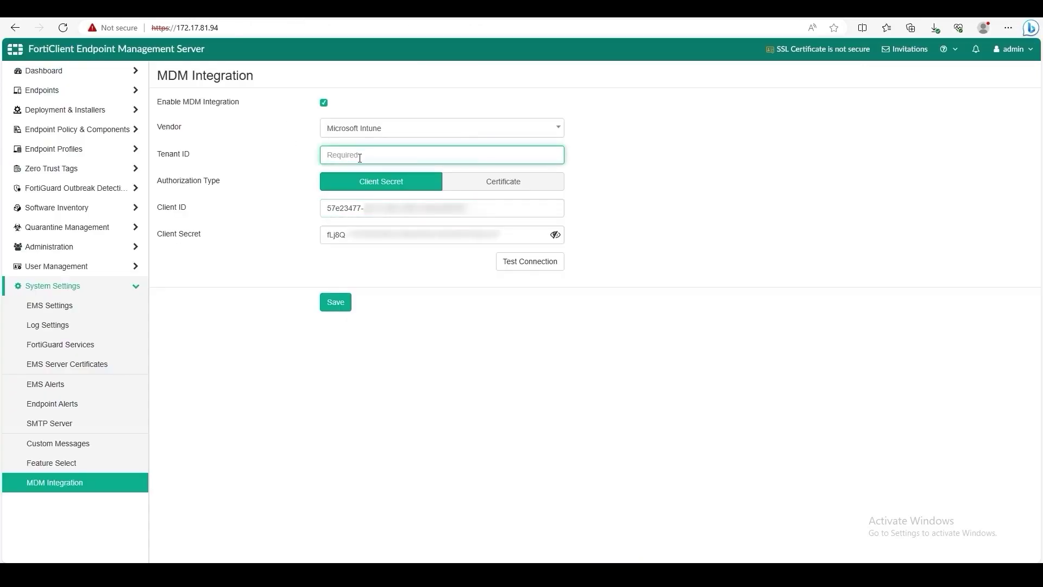
{"action": "key", "text": "ctrl+v"}
{"action": "left_click", "coordinate": [518, 268]}
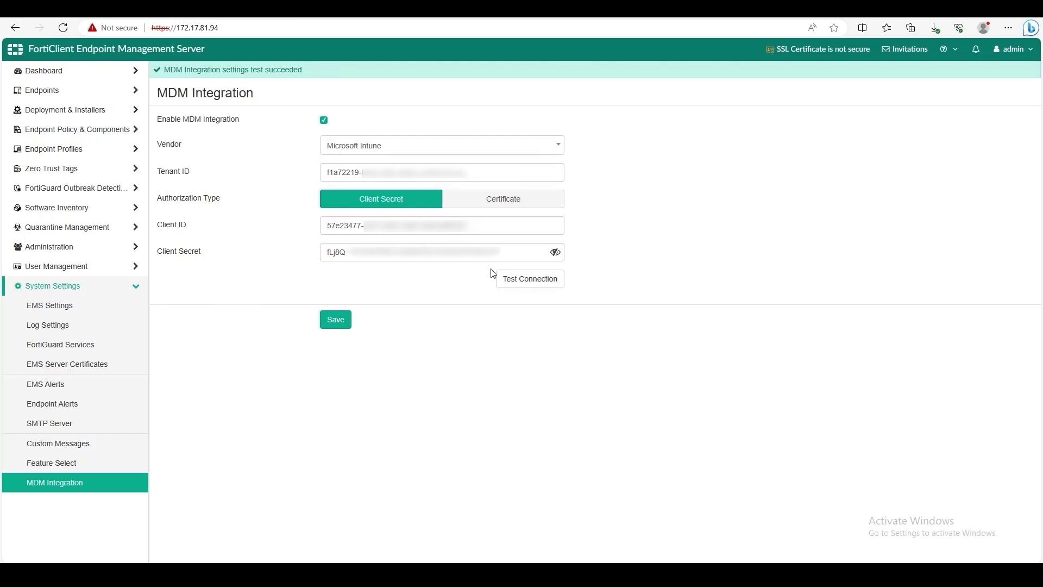
{"action": "left_click", "coordinate": [336, 321]}
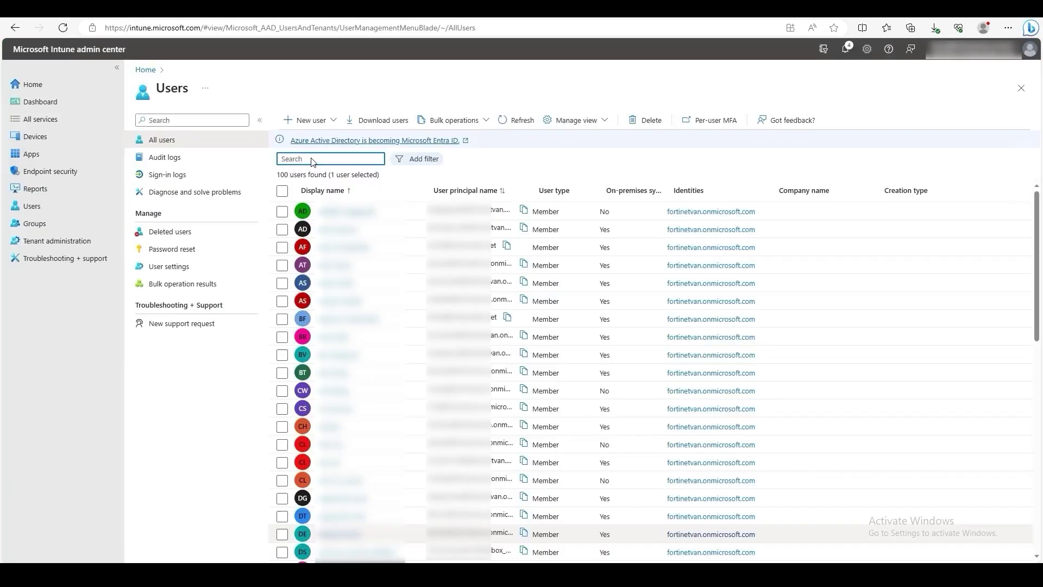
Step: Find the test user, review their editable properties, and return to their profile overview
{"action": "left_click", "coordinate": [312, 159]}
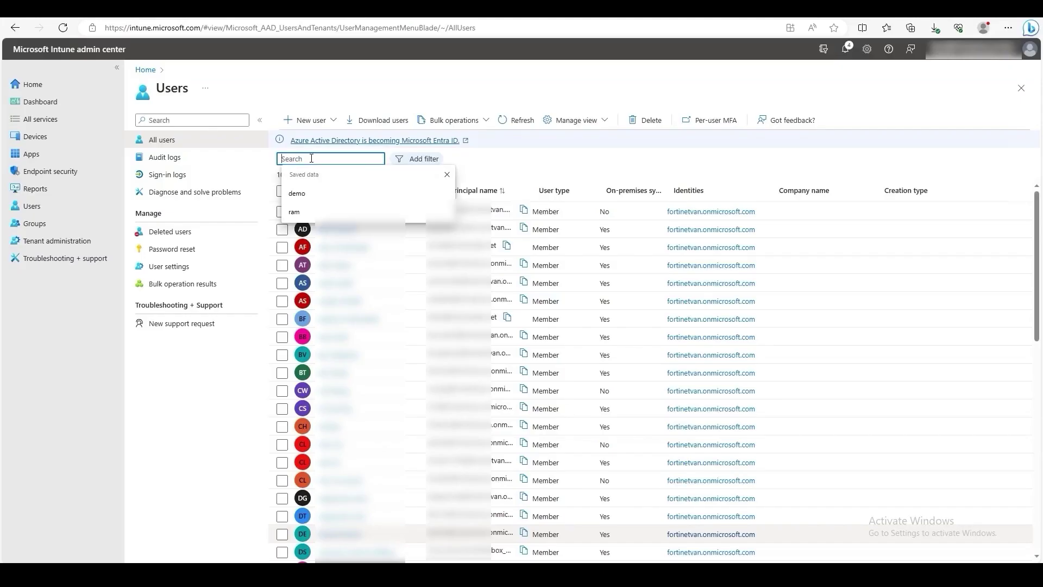
{"action": "left_click", "coordinate": [294, 213]}
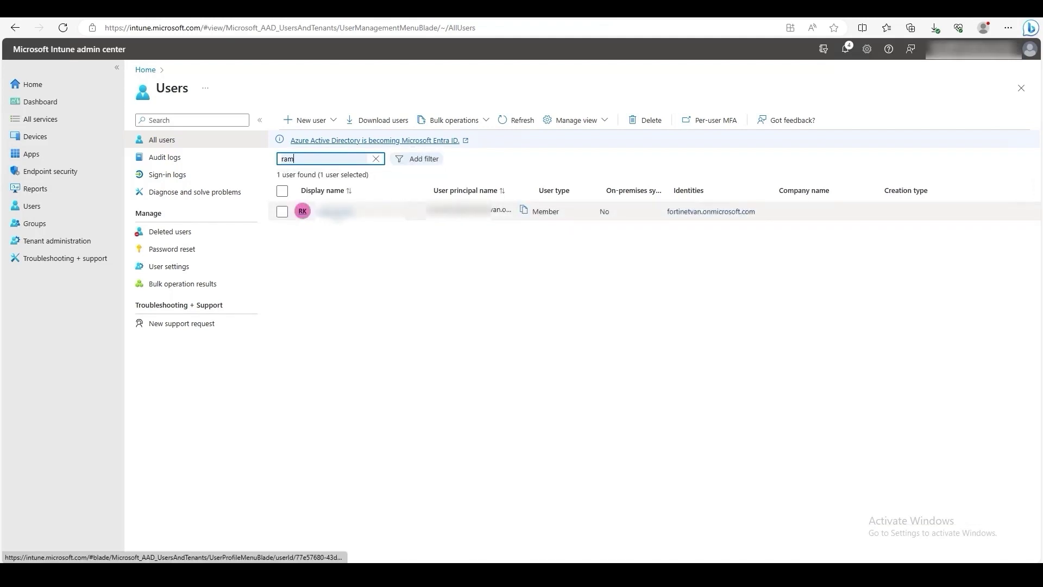
{"action": "left_click", "coordinate": [335, 213]}
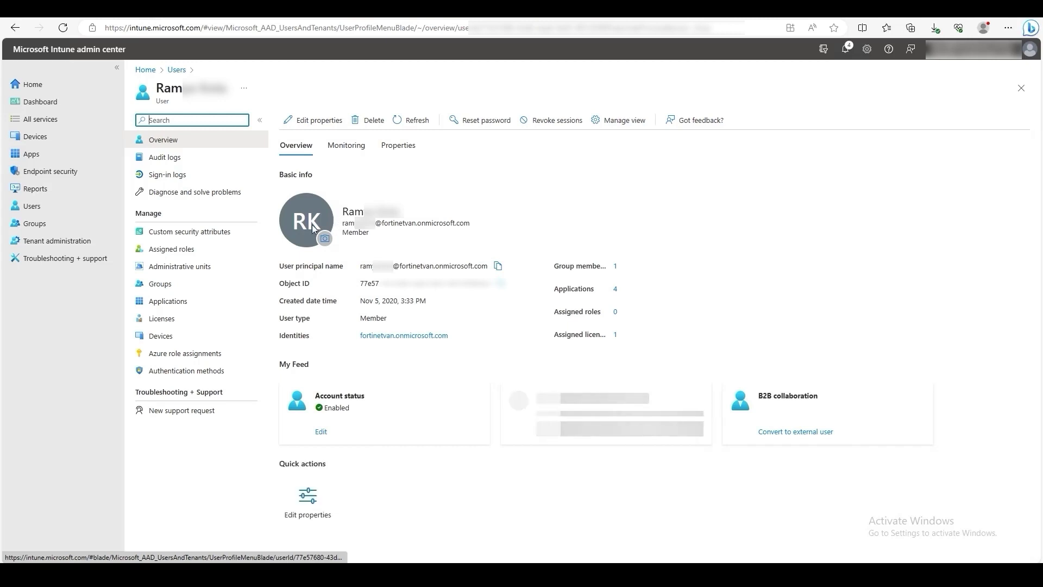
{"action": "left_click", "coordinate": [320, 121]}
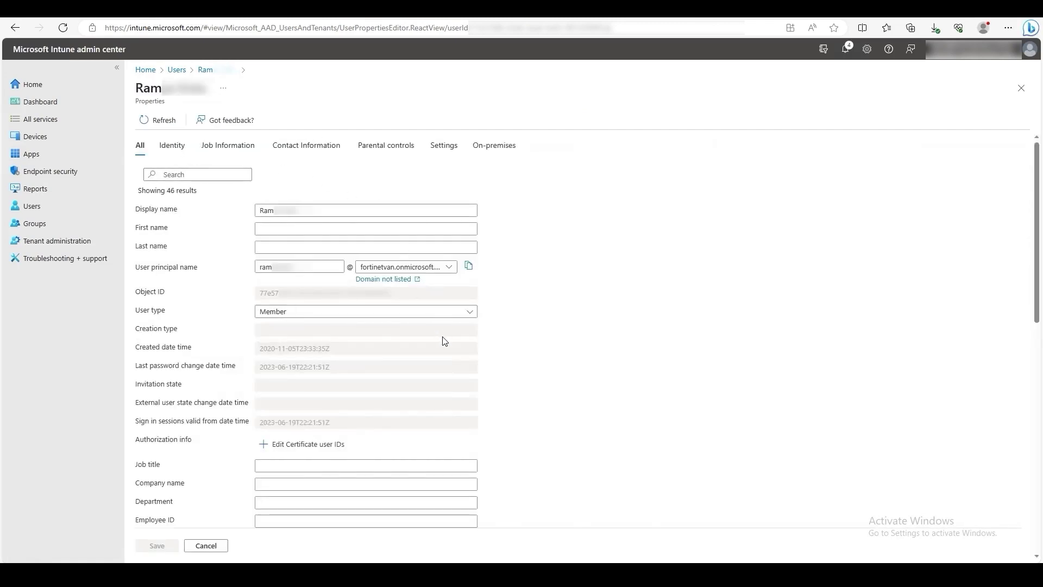
{"action": "scroll", "coordinate": [449, 373], "scroll_direction": "down", "scroll_amount": 5}
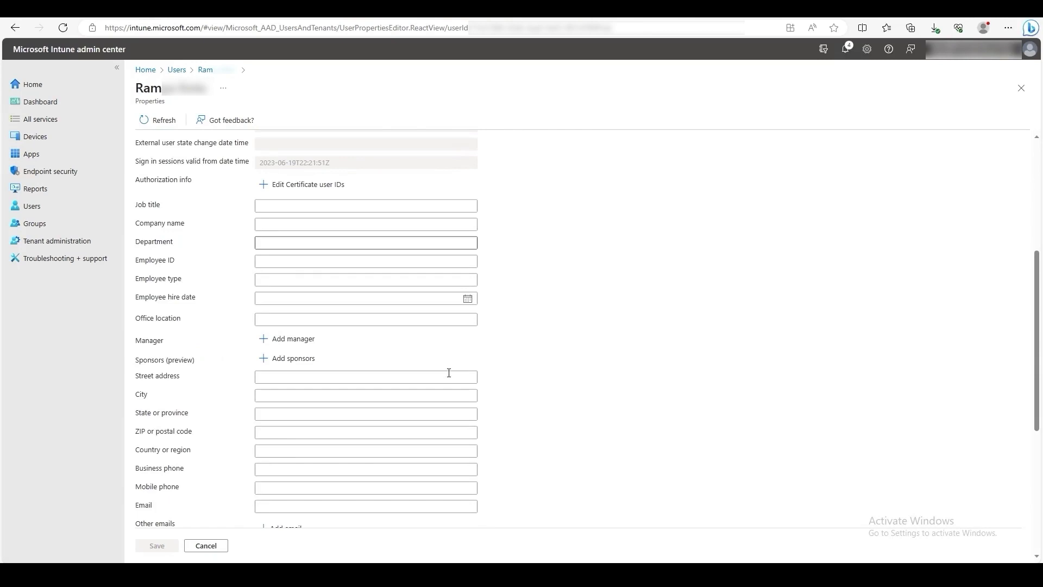
{"action": "scroll", "coordinate": [449, 373], "scroll_direction": "down", "scroll_amount": 5}
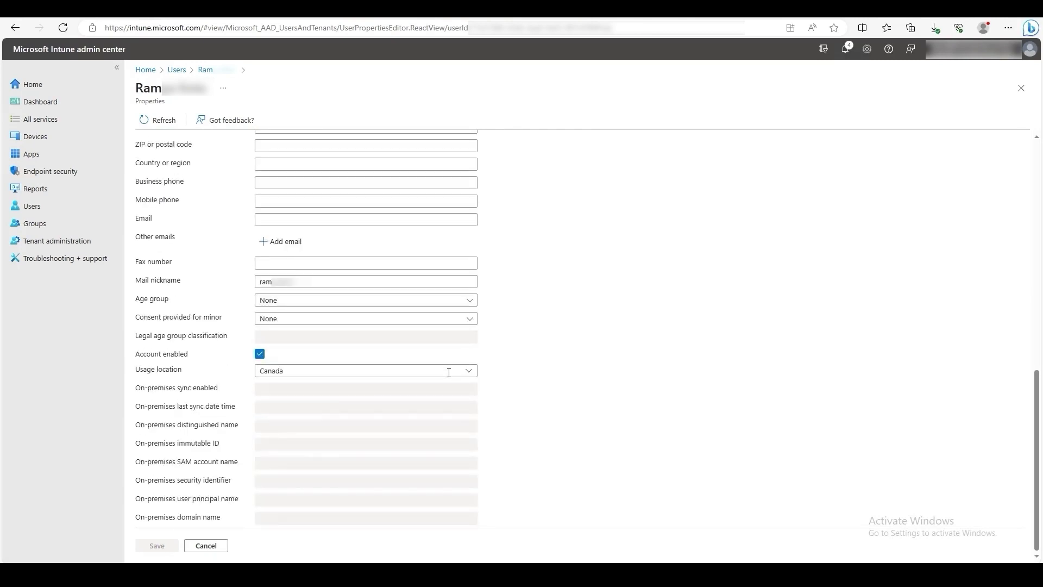
{"action": "left_click", "coordinate": [211, 72]}
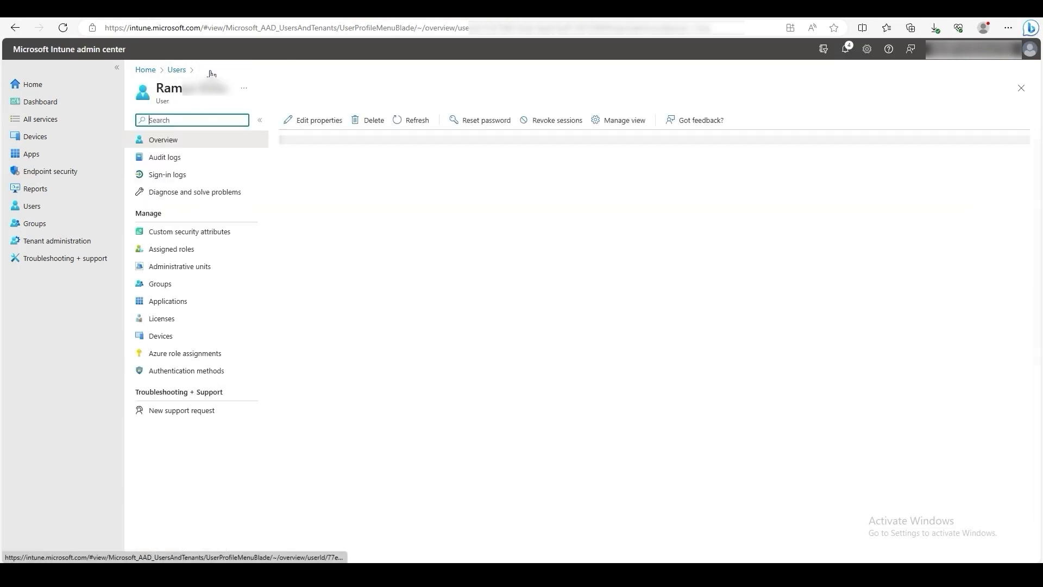
Step: Confirm the user's Enterprise Mobility + Security E3 licence and view their Vancityltd group membership
{"action": "left_click", "coordinate": [171, 323]}
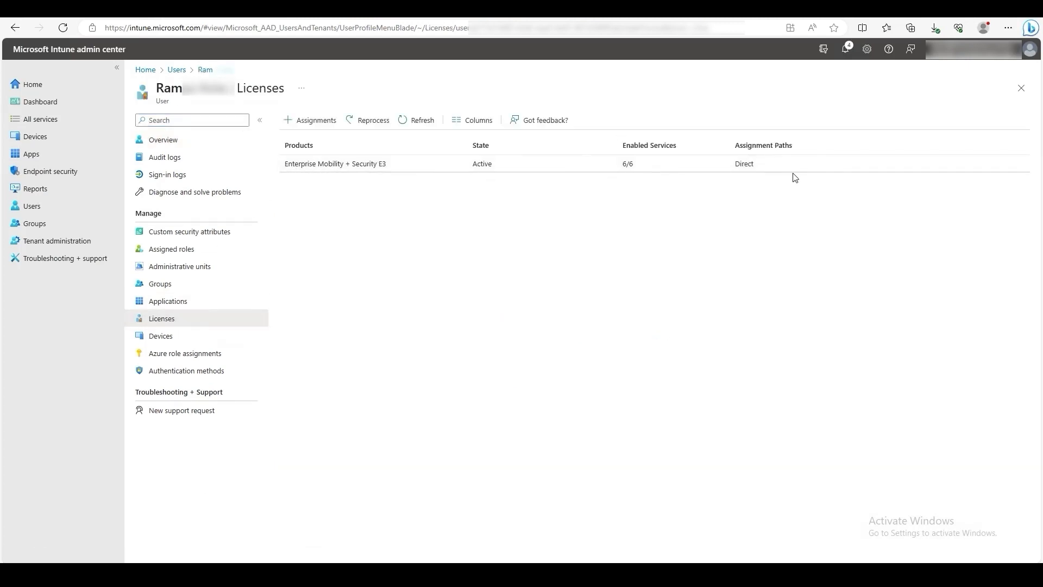
{"action": "left_click", "coordinate": [157, 284]}
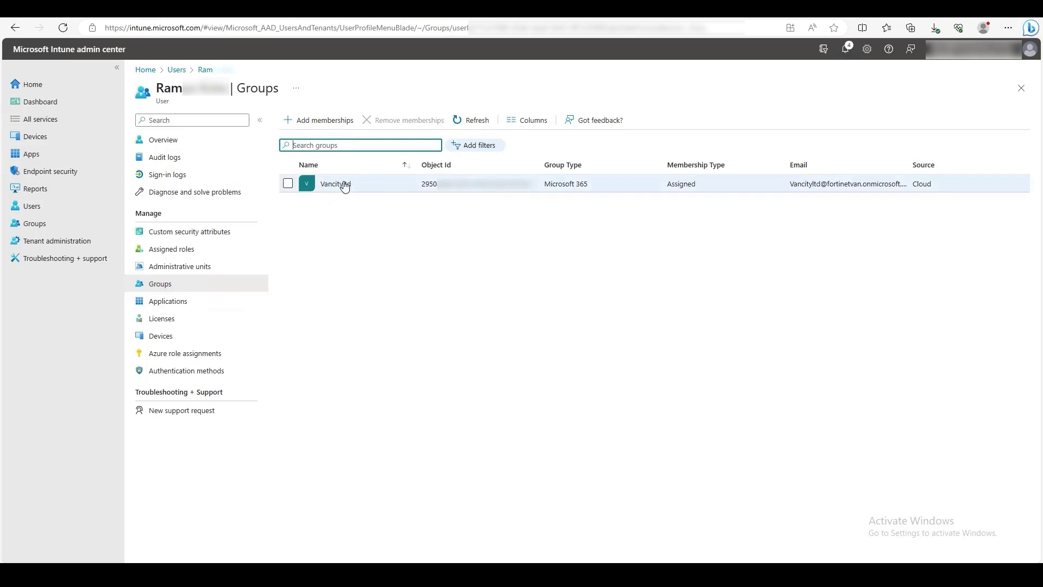
Step: Start adding a new iOS store app under Apps > iOS/iPadOS
{"action": "left_click", "coordinate": [37, 156]}
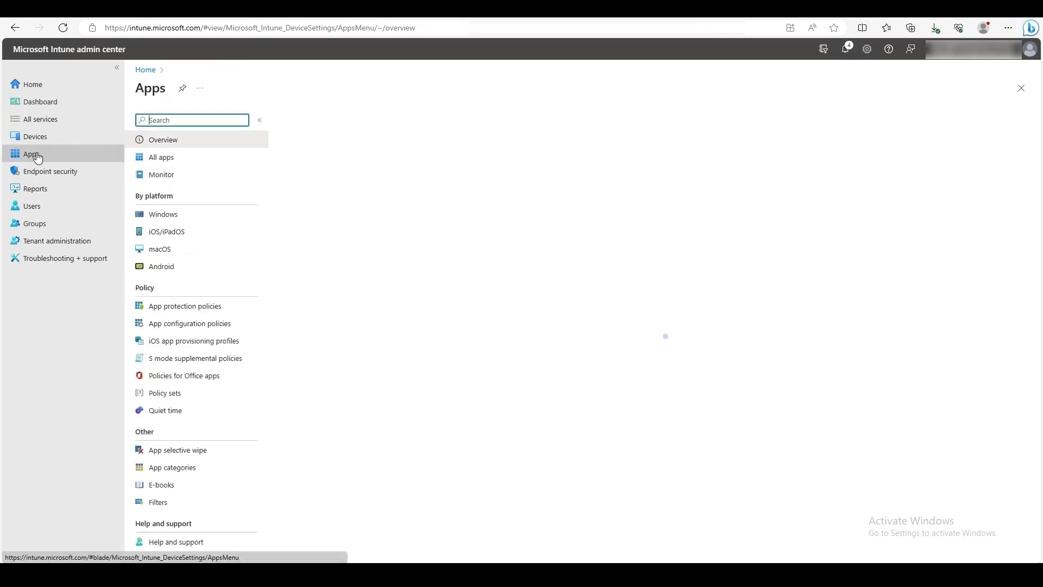
{"action": "left_click", "coordinate": [159, 232]}
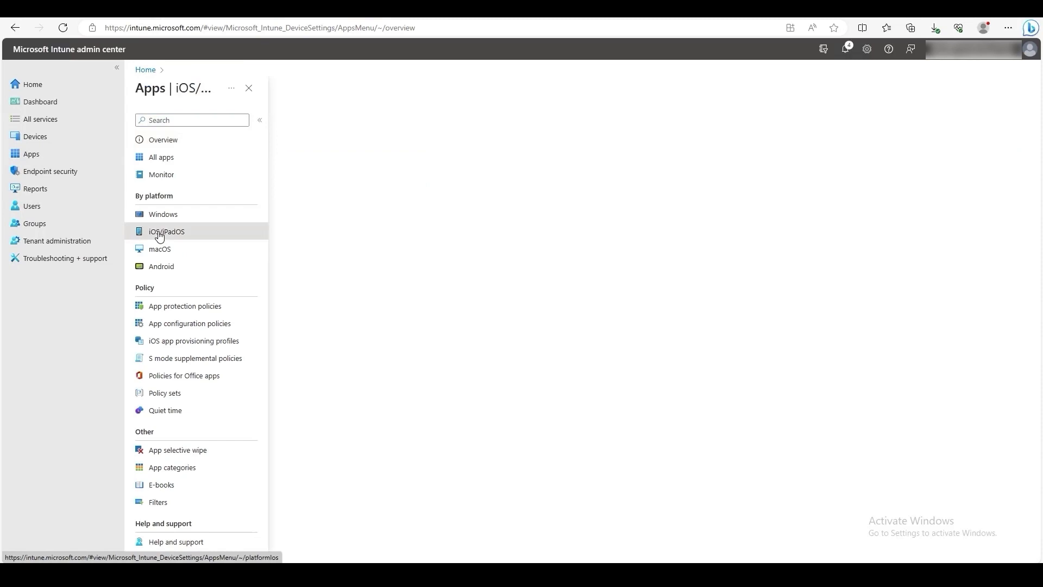
{"action": "left_click", "coordinate": [304, 122]}
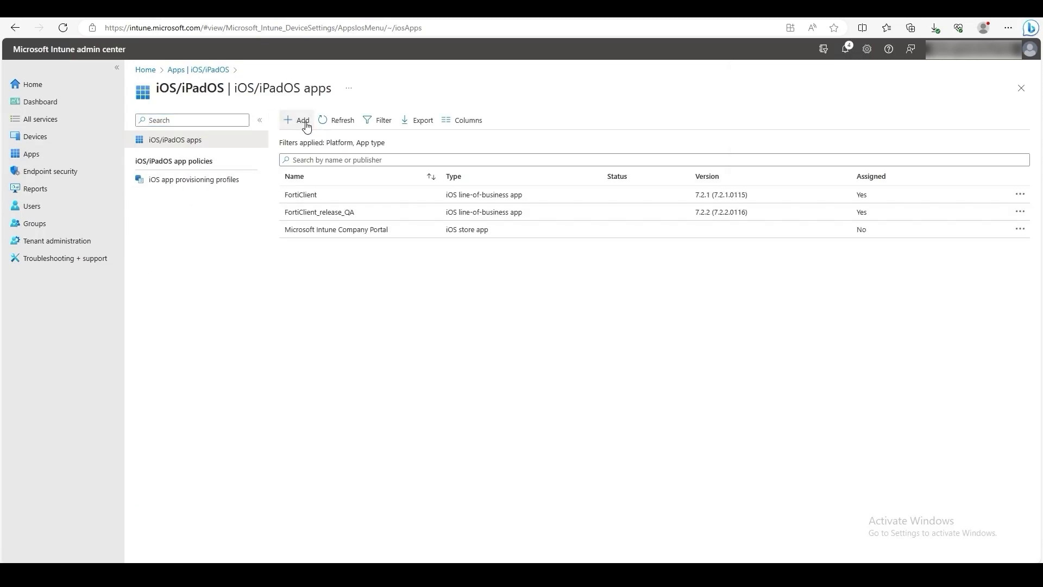
{"action": "left_click", "coordinate": [860, 125]}
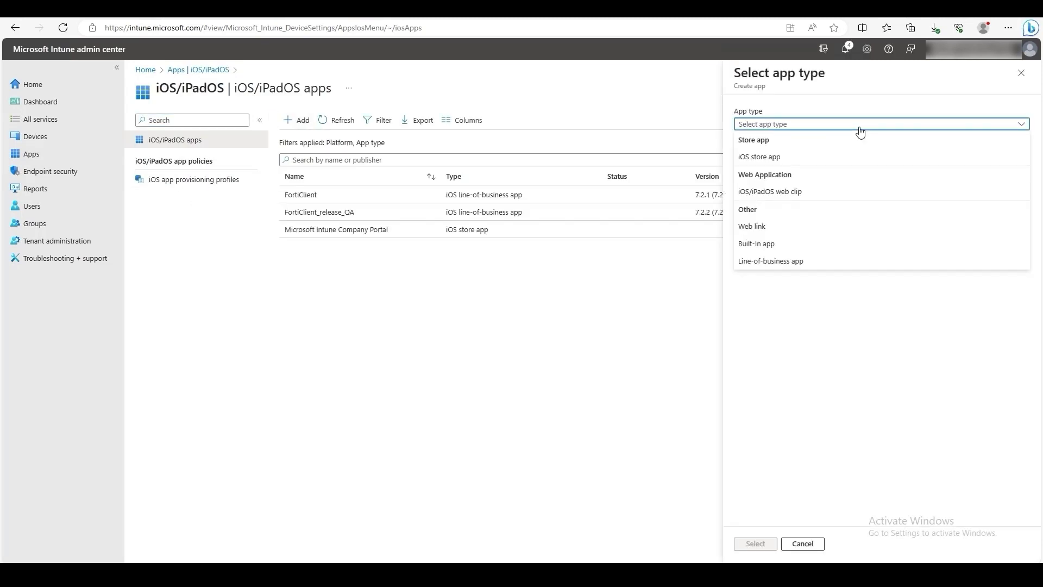
{"action": "left_click", "coordinate": [774, 158]}
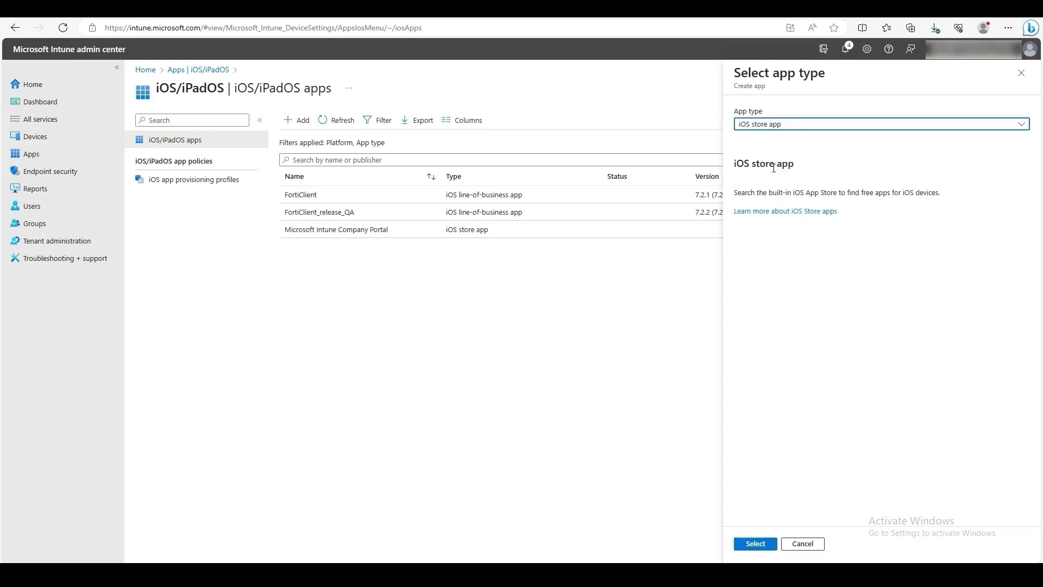
{"action": "left_click", "coordinate": [755, 544]}
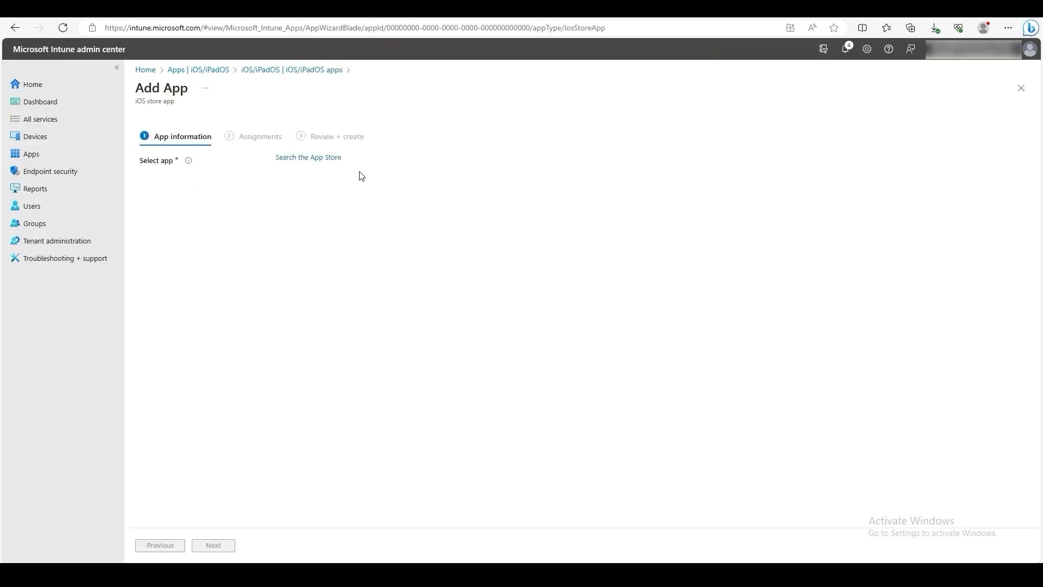
Step: Search the App Store for 'forticlient' and pick Fortinet's FortiClient
{"action": "left_click", "coordinate": [332, 159]}
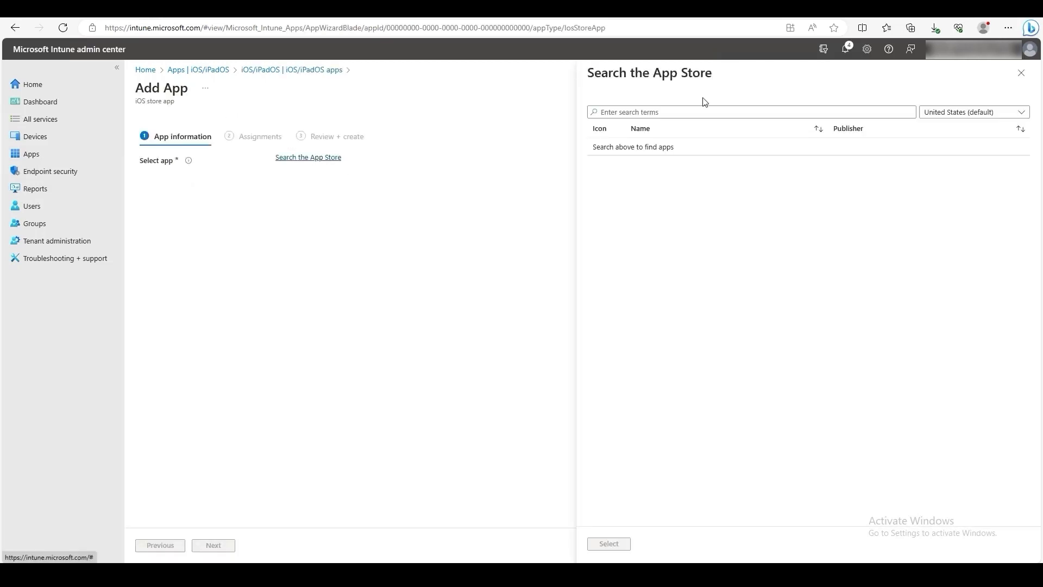
{"action": "type", "text": "forti"}
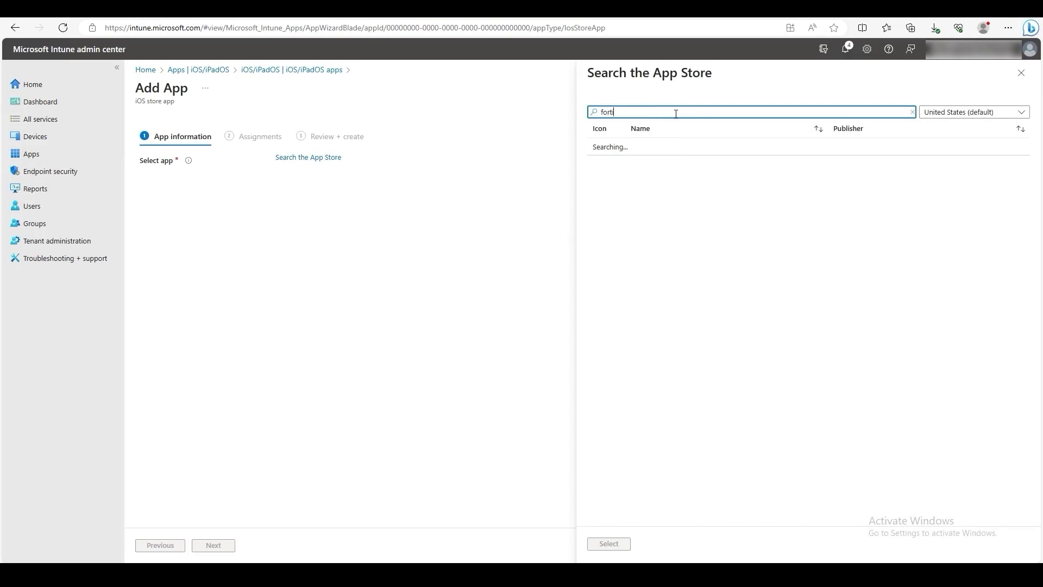
{"action": "type", "text": "client"}
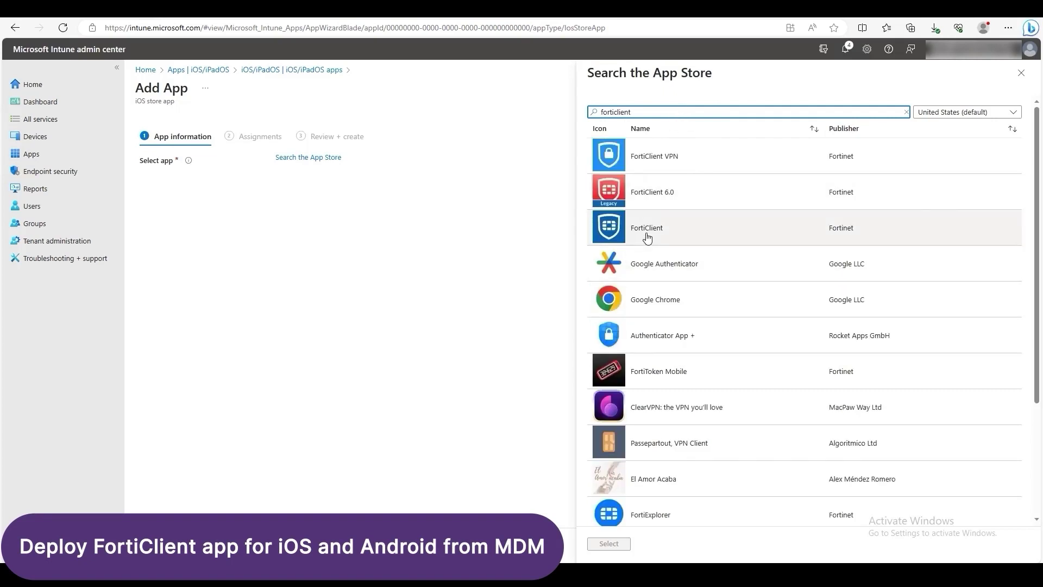
{"action": "left_click", "coordinate": [647, 238]}
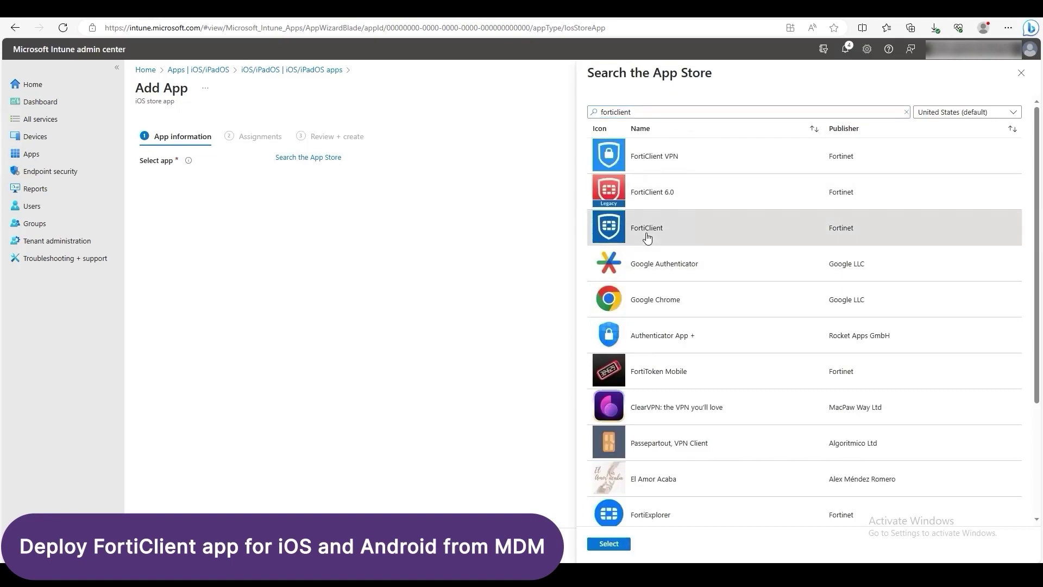
Step: Accept FortiClient's app information and continue to Assignments
{"action": "left_click", "coordinate": [610, 543]}
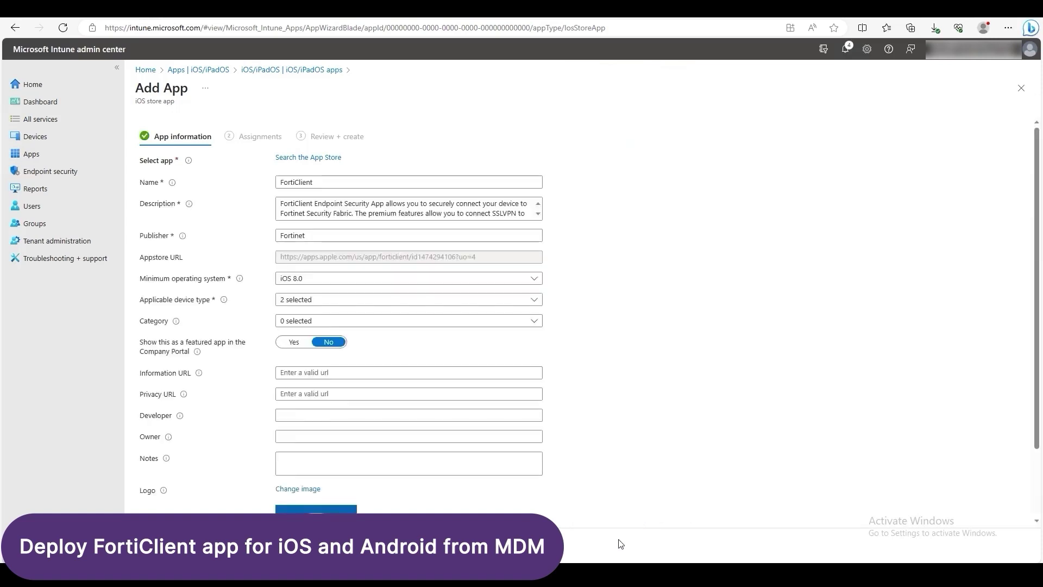
{"action": "scroll", "coordinate": [252, 286], "scroll_direction": "down", "scroll_amount": 2}
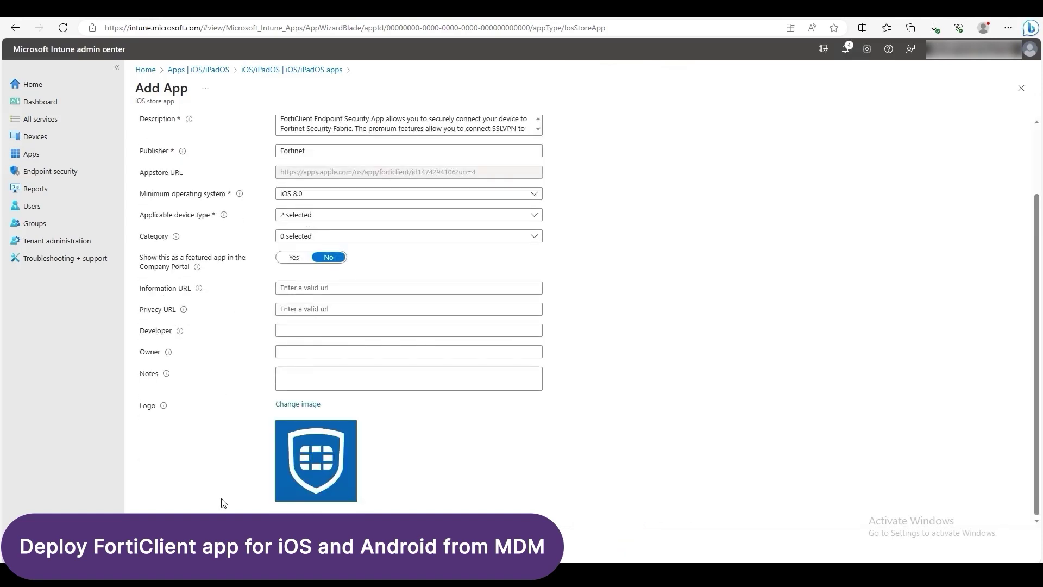
{"action": "left_click", "coordinate": [206, 545]}
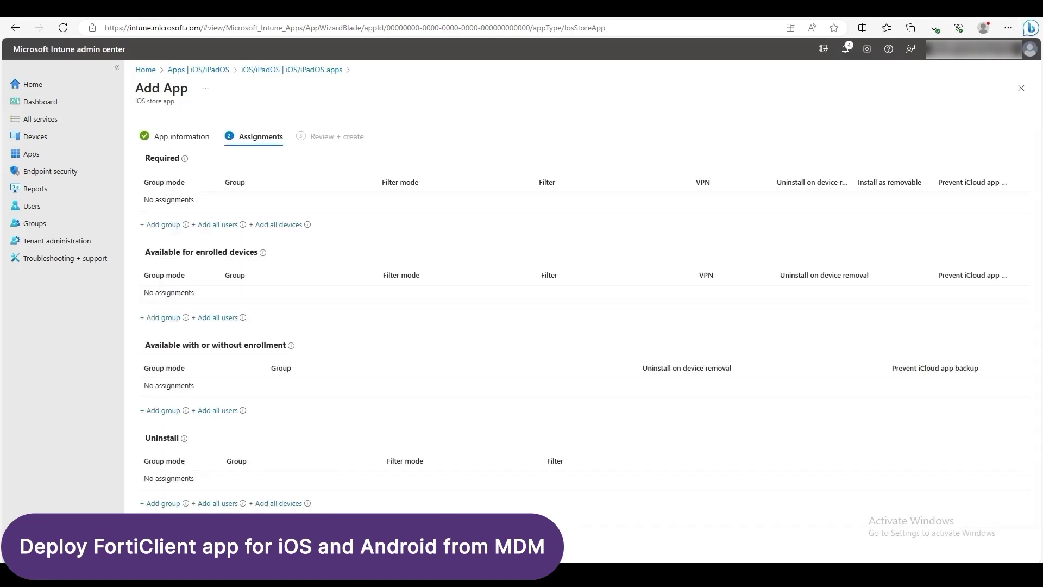
Step: Assign the app as Required to the Vancityltd group and proceed to review
{"action": "left_click", "coordinate": [173, 226]}
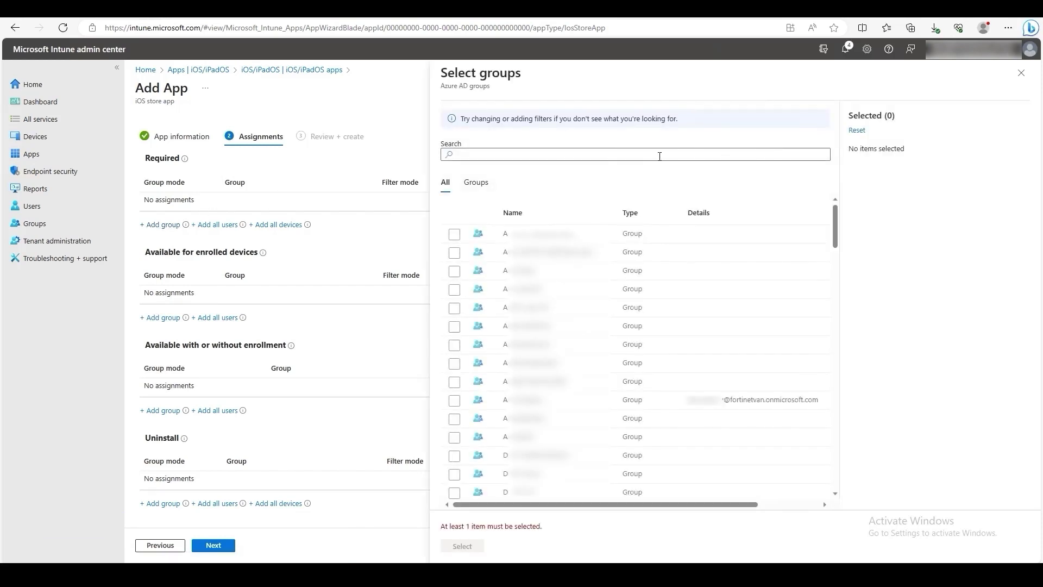
{"action": "left_click", "coordinate": [660, 156]}
{"action": "type", "text": "va"}
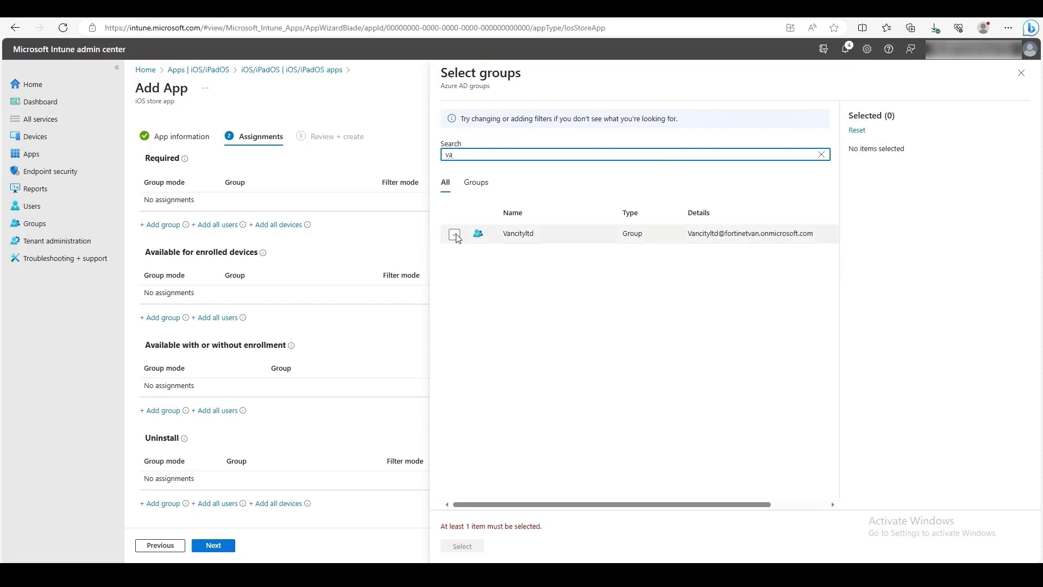
{"action": "left_click", "coordinate": [455, 234]}
{"action": "left_click", "coordinate": [462, 546]}
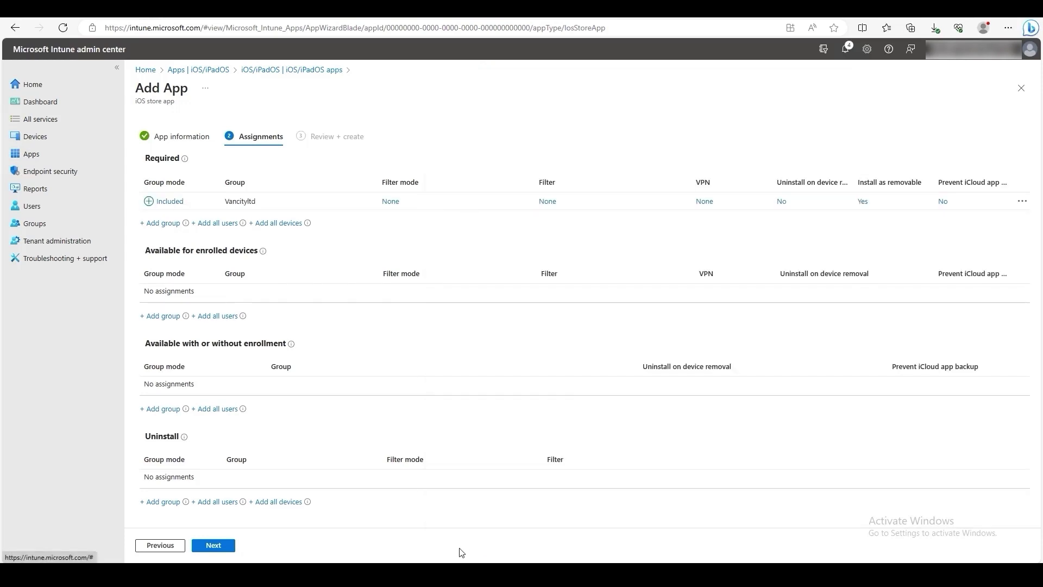
{"action": "left_click", "coordinate": [225, 548]}
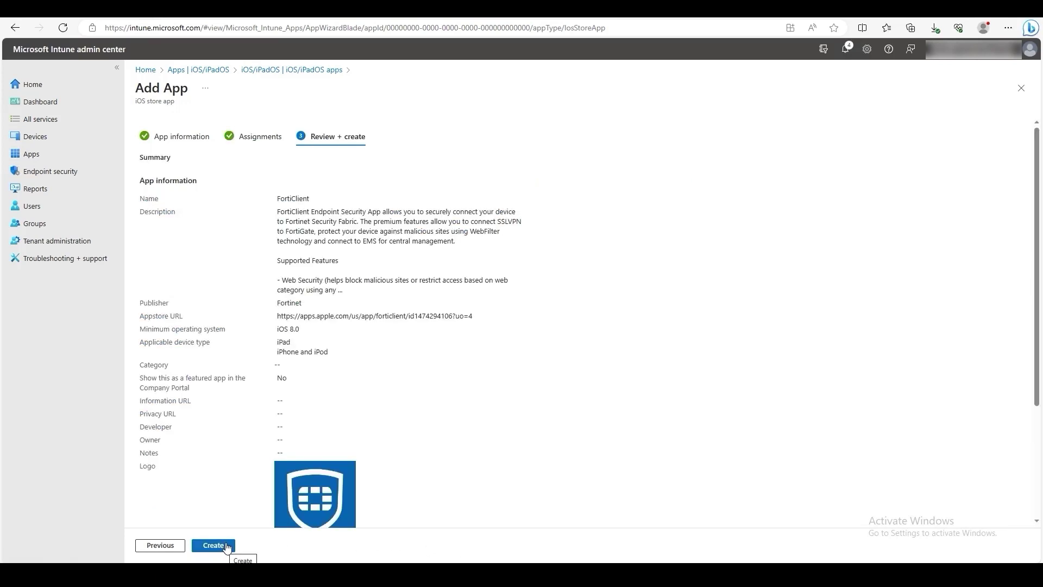
Step: Create the FortiClient iOS app and review its Properties, including the Required Vancityltd assignment
{"action": "left_click", "coordinate": [225, 547]}
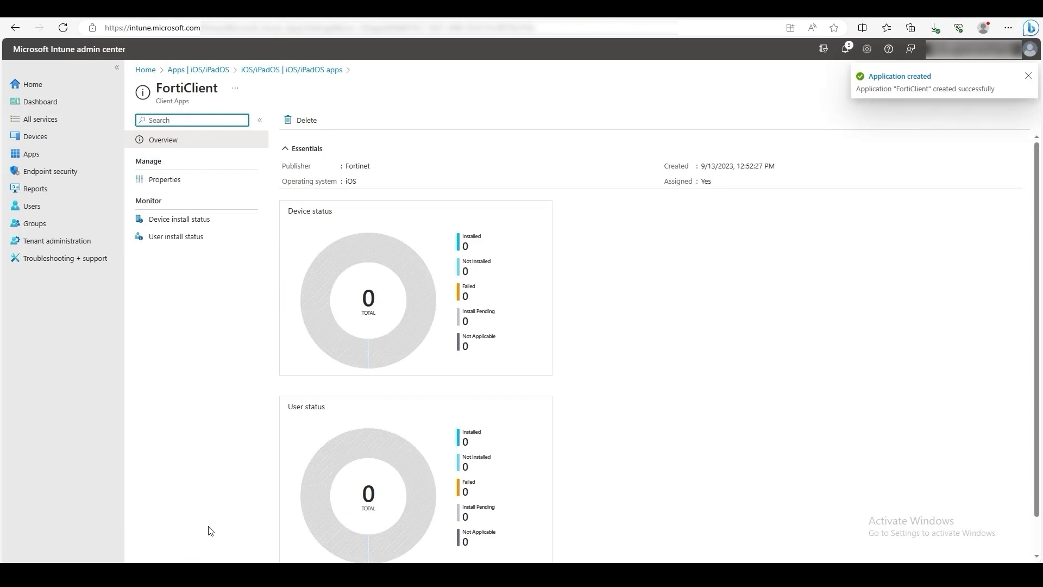
{"action": "left_click", "coordinate": [168, 181]}
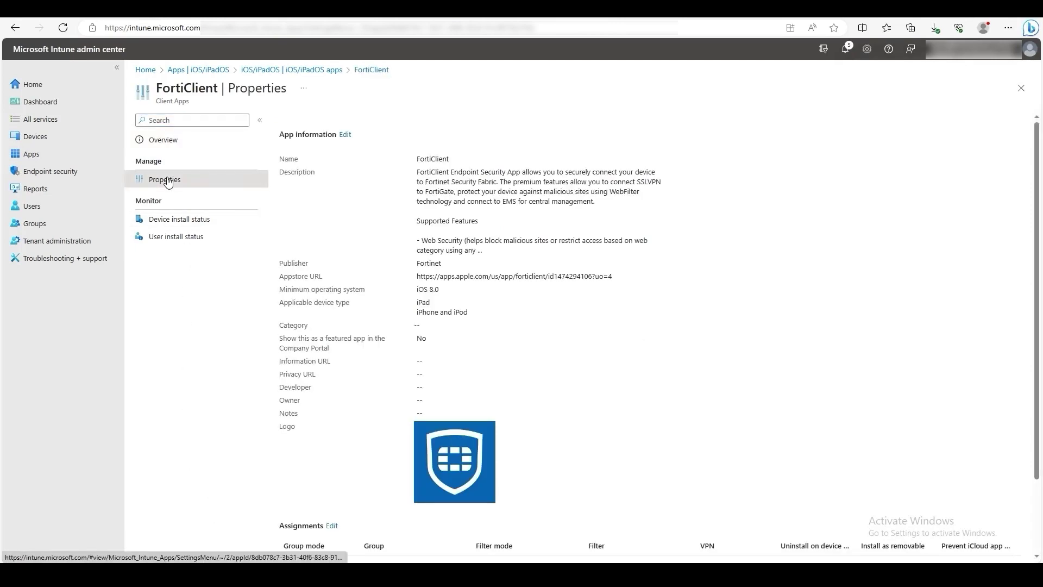
{"action": "scroll", "coordinate": [500, 315], "scroll_direction": "down", "scroll_amount": 3}
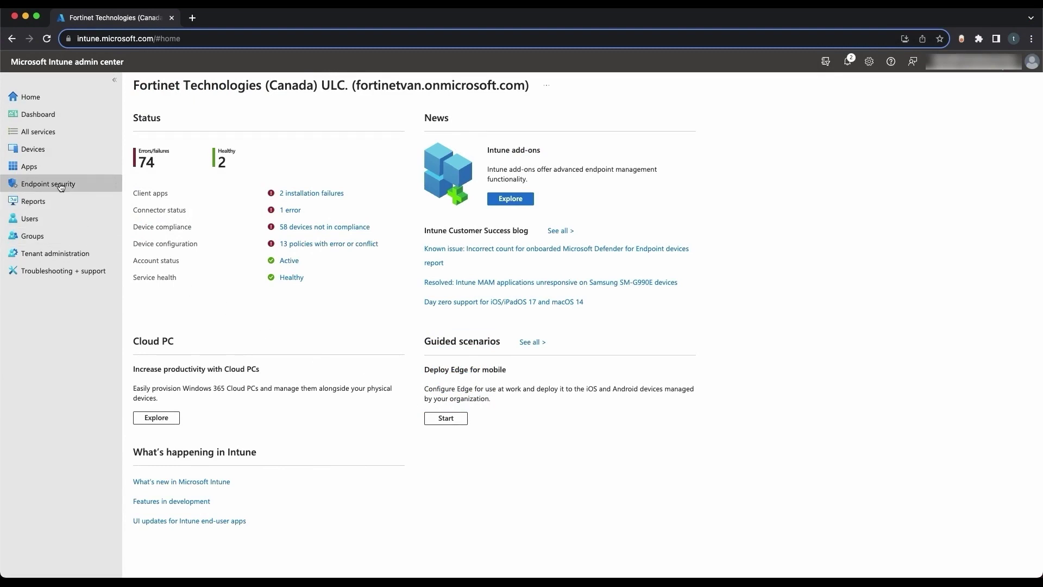
Step: Add a new Android app of type Managed Google Play app
{"action": "left_click", "coordinate": [46, 174]}
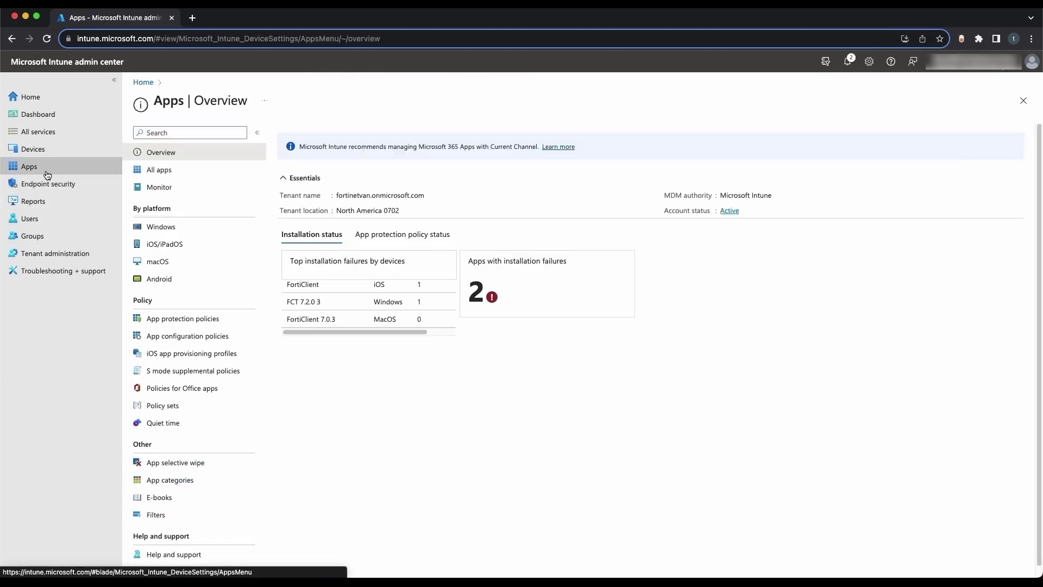
{"action": "left_click", "coordinate": [161, 278]}
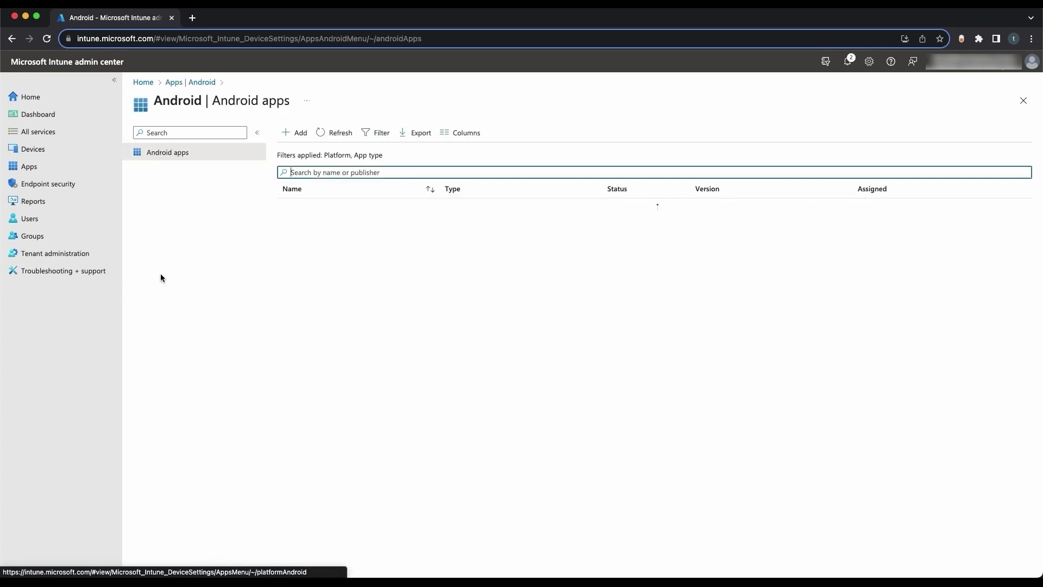
{"action": "left_click", "coordinate": [293, 135]}
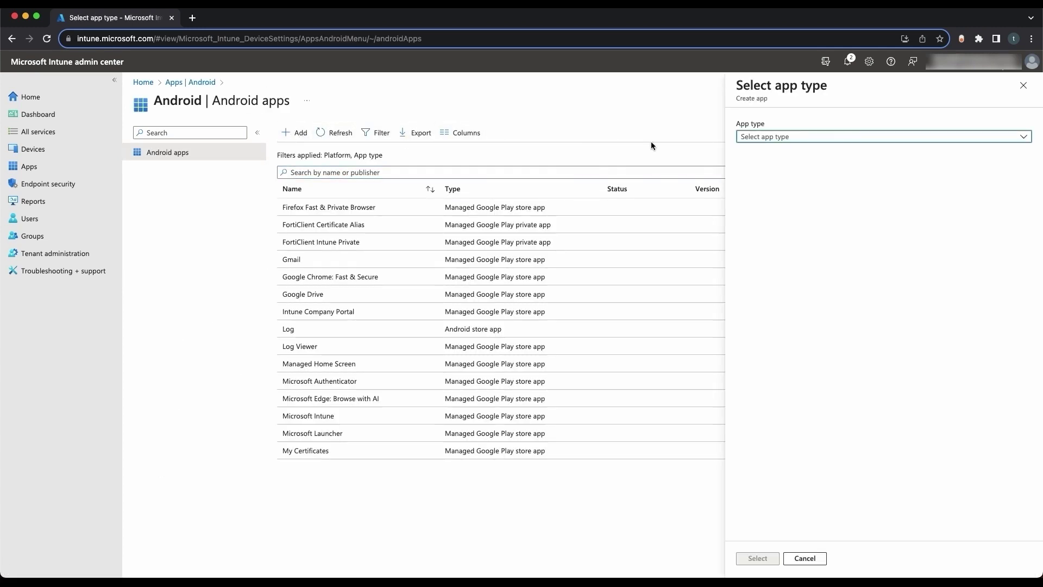
{"action": "left_click", "coordinate": [763, 138]}
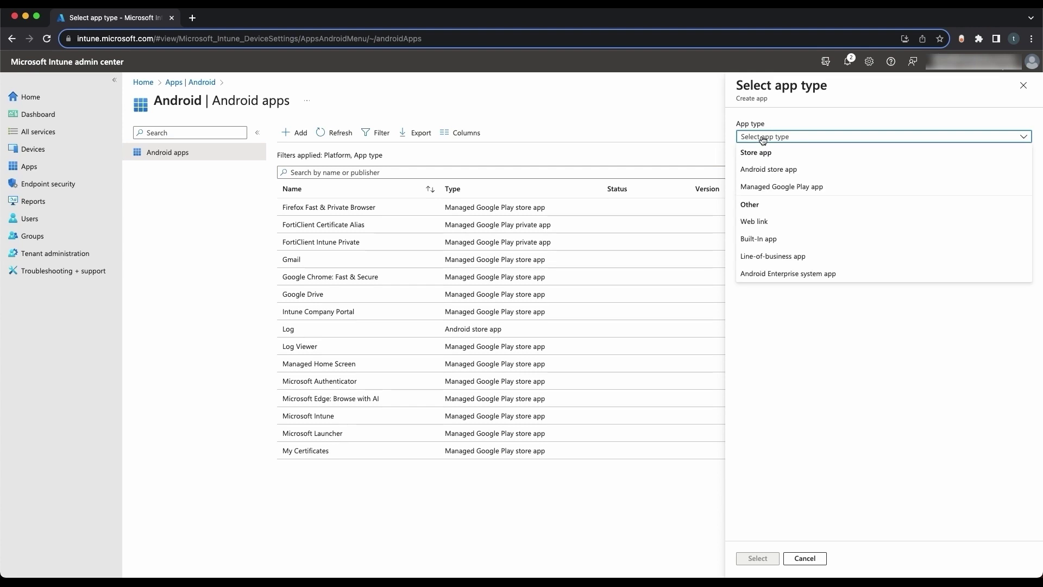
{"action": "left_click", "coordinate": [770, 189]}
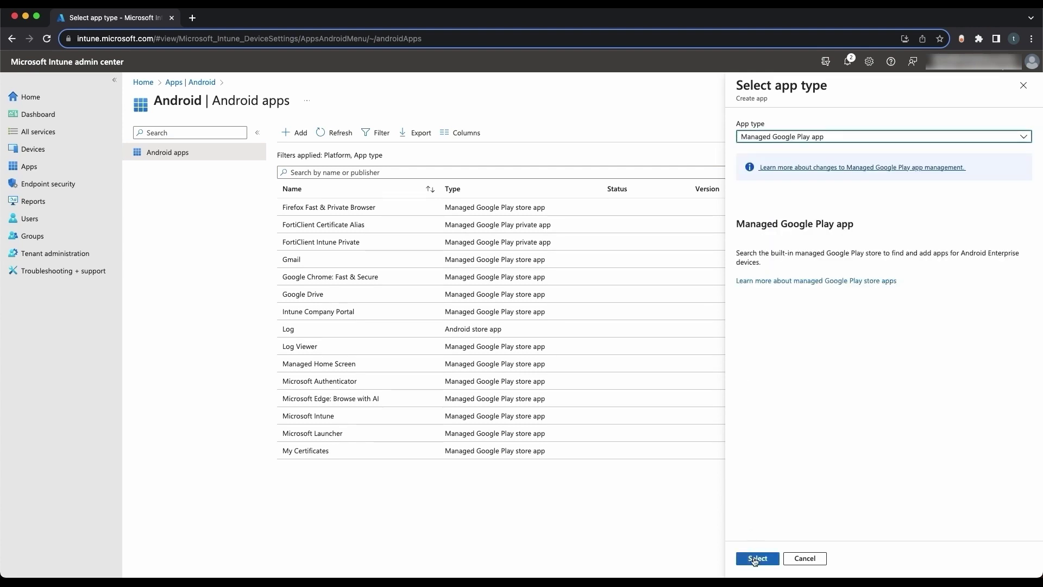
{"action": "left_click", "coordinate": [755, 558]}
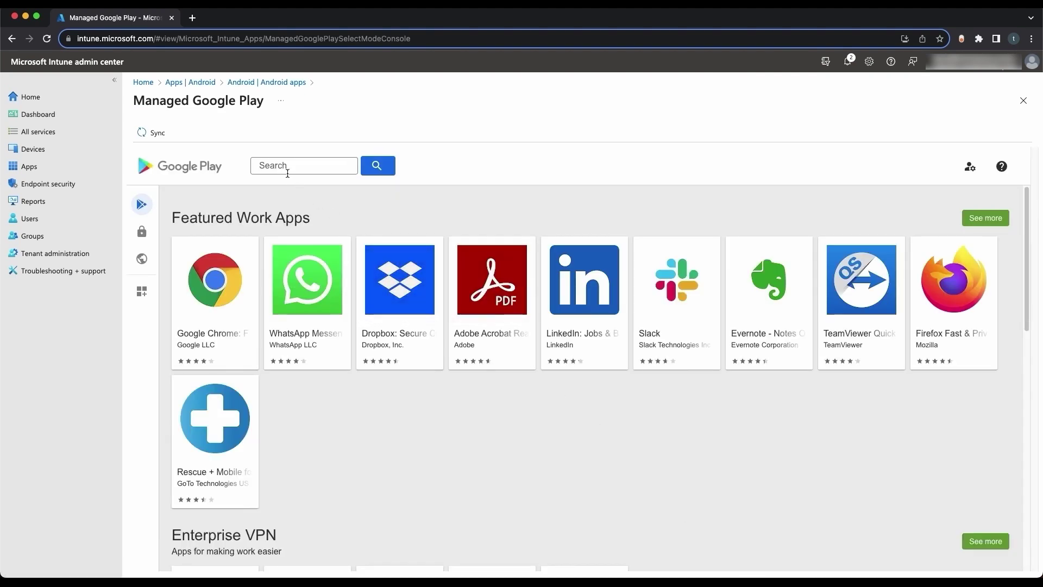
Step: Find 'forticlient' in Managed Google Play, approve FortiClient, and sync it into Intune
{"action": "left_click", "coordinate": [282, 166]}
{"action": "type", "text": "forticlient"}
{"action": "key", "text": "Return"}
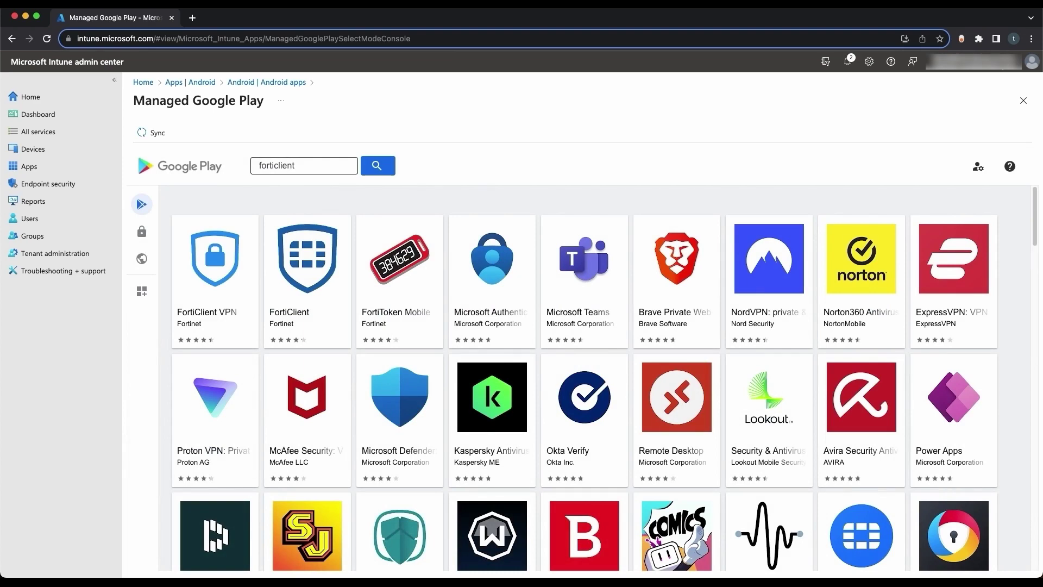
{"action": "left_click", "coordinate": [301, 258]}
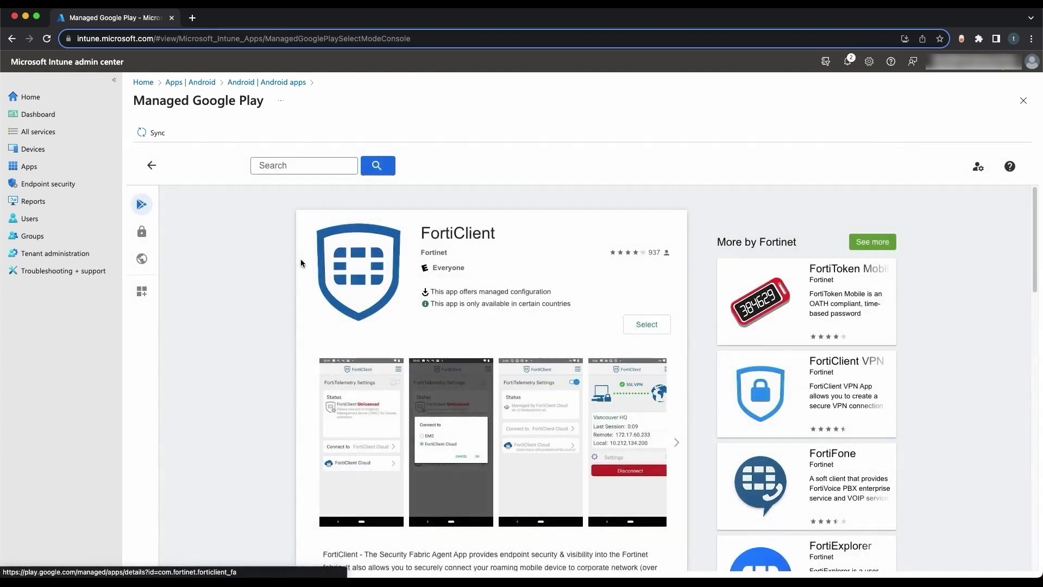
{"action": "left_click", "coordinate": [638, 326]}
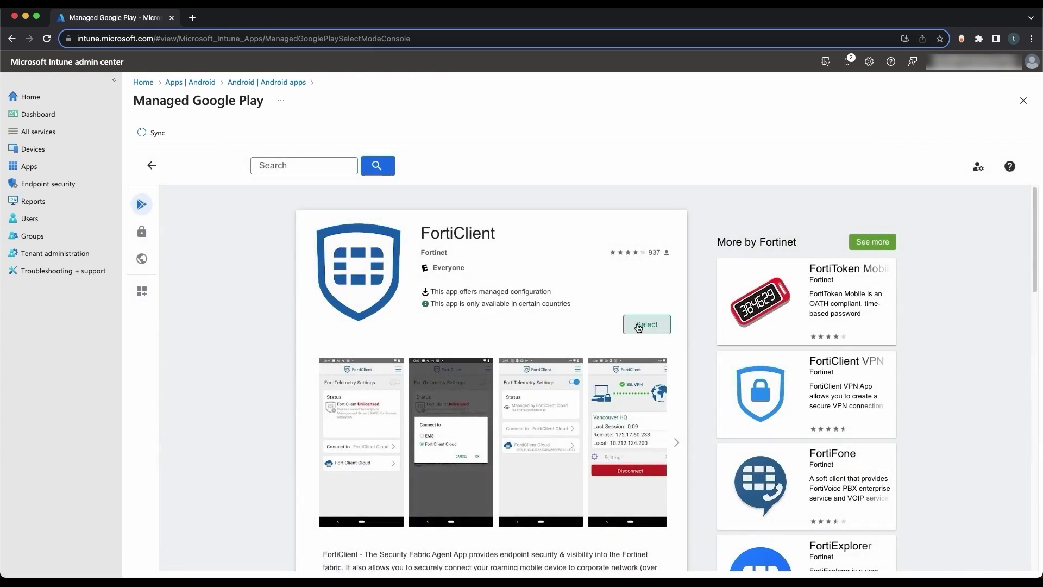
{"action": "left_click", "coordinate": [160, 139]}
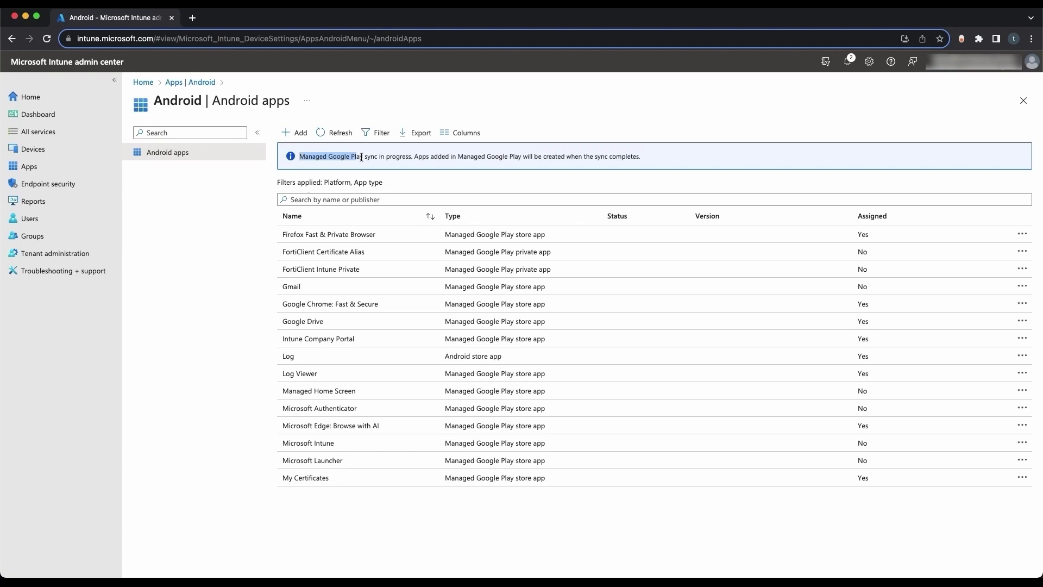
Step: Refresh the Android apps list and open FortiClient's properties
{"action": "left_click_drag", "start_coordinate": [362, 158], "coordinate": [641, 157]}
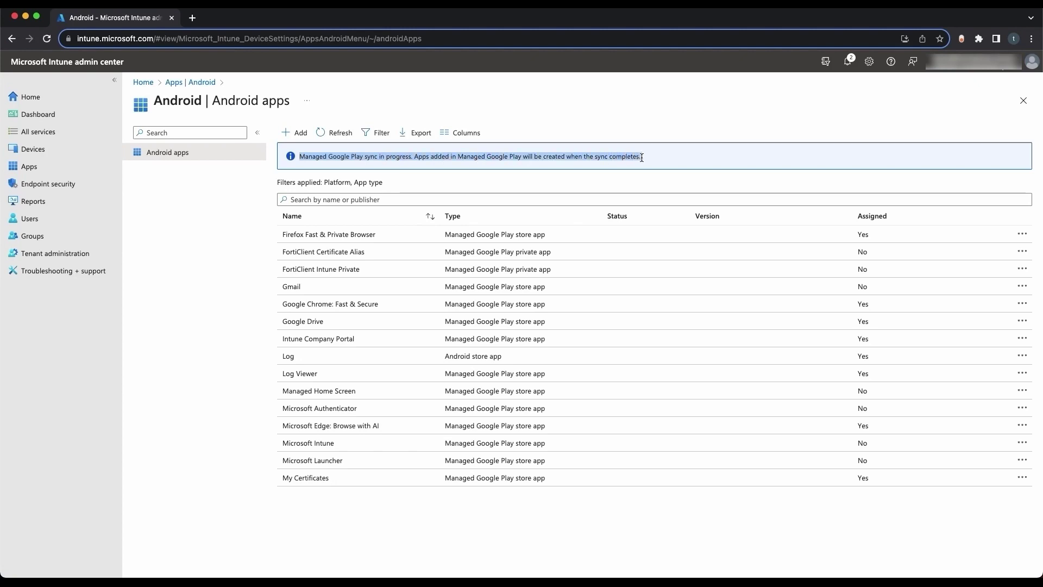
{"action": "left_click", "coordinate": [643, 157]}
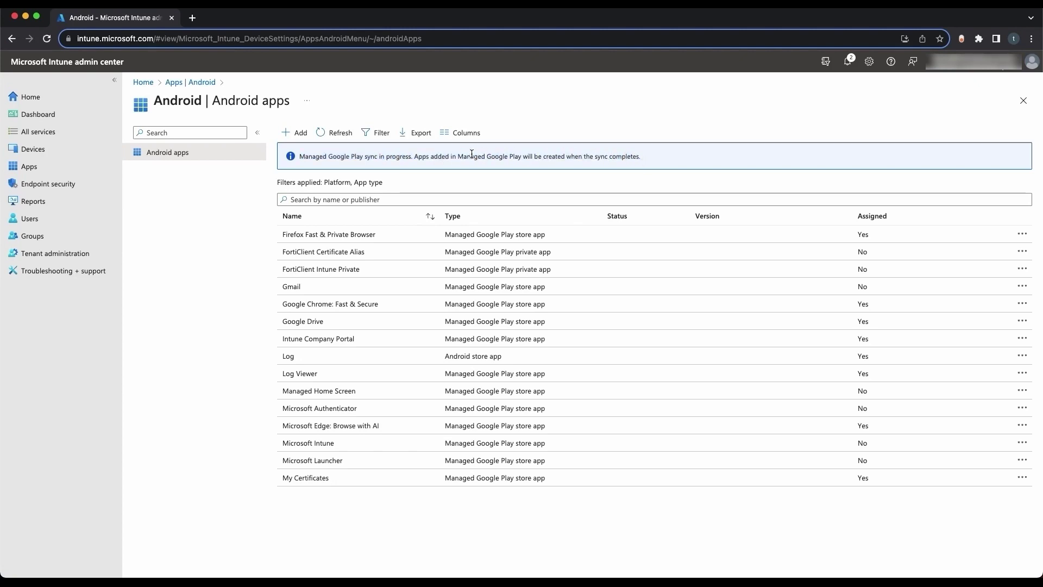
{"action": "left_click", "coordinate": [337, 134]}
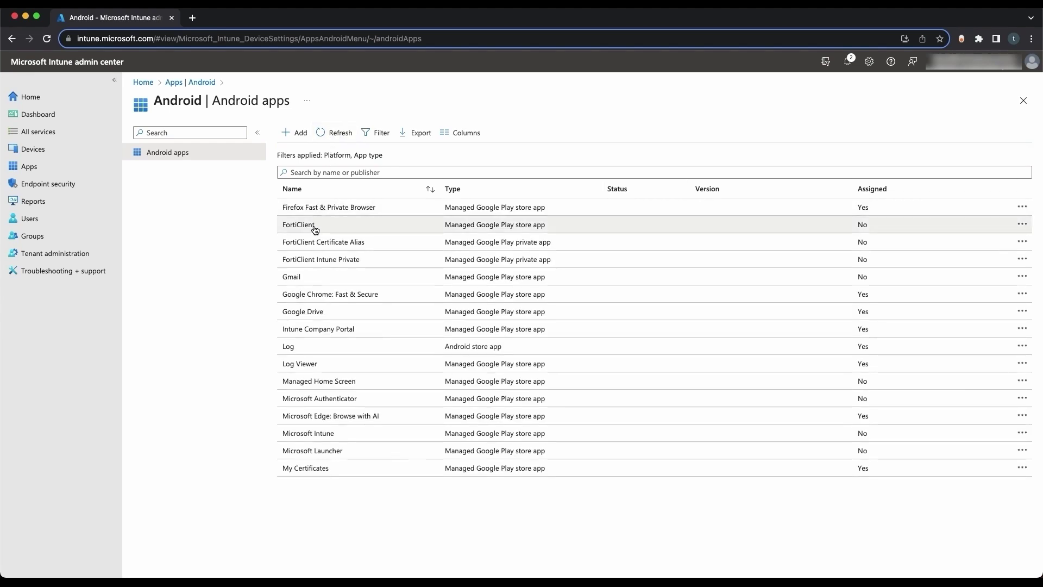
{"action": "left_click", "coordinate": [535, 228]}
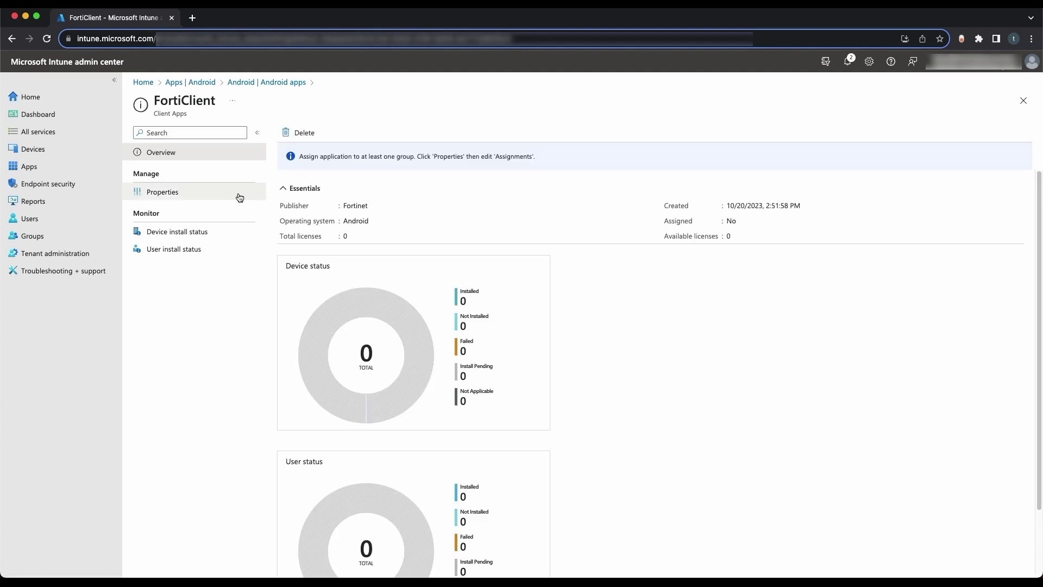
{"action": "left_click", "coordinate": [239, 195]}
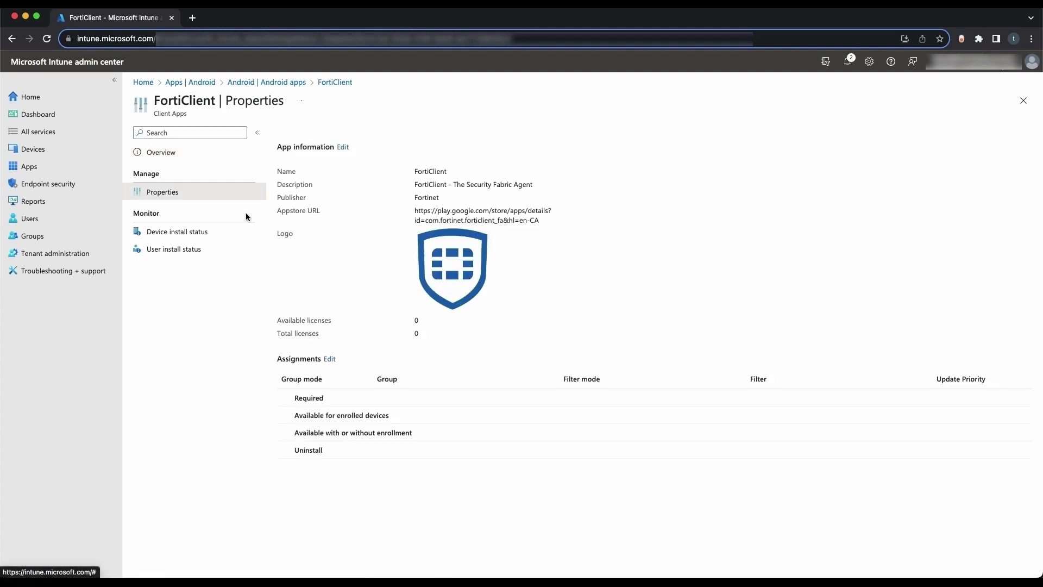
Step: Add the Jaguar Test group under Required assignments, review, and save
{"action": "left_click", "coordinate": [330, 360]}
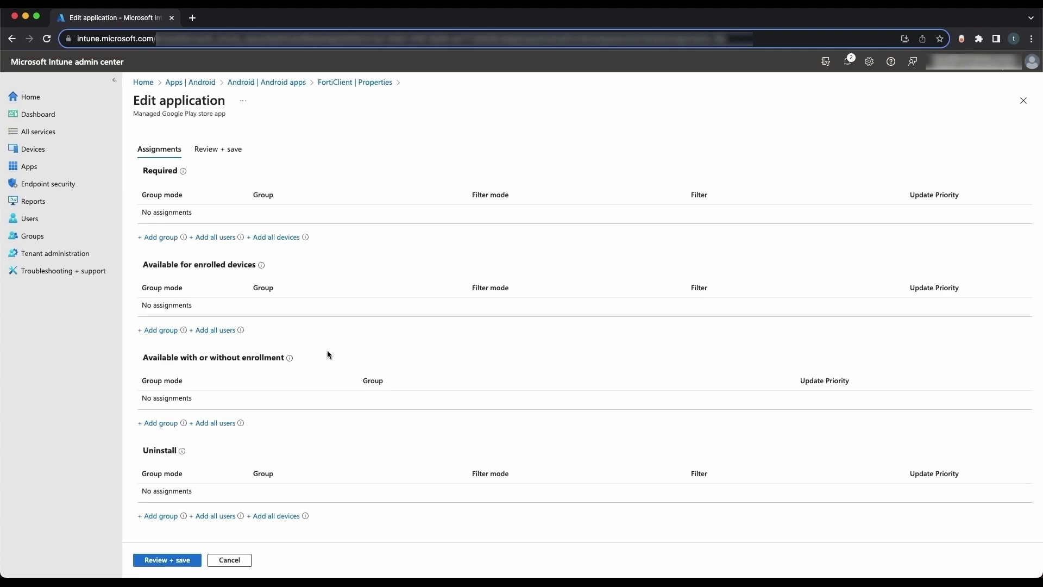
{"action": "left_click", "coordinate": [166, 239]}
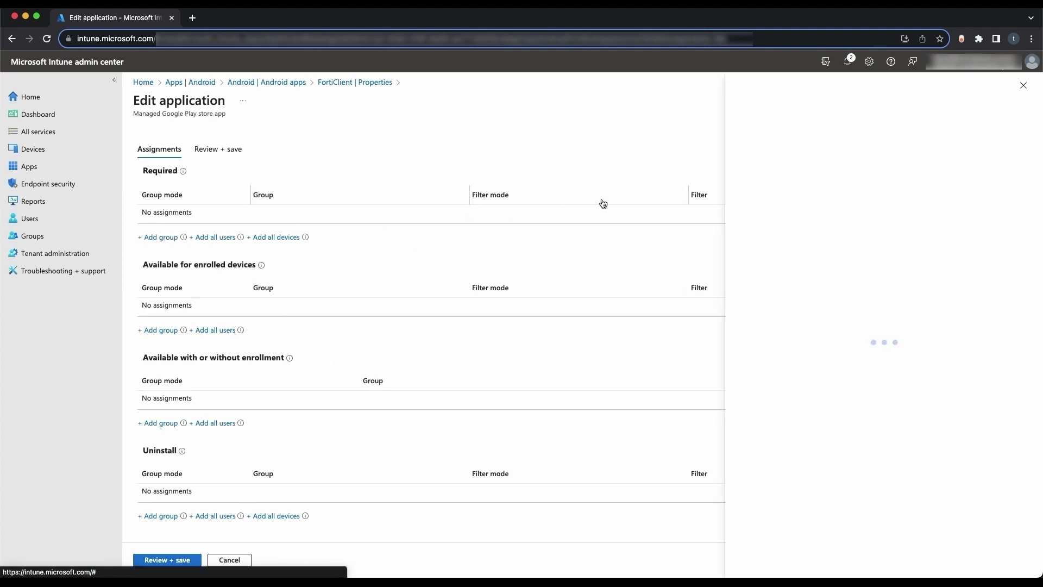
{"action": "left_click", "coordinate": [741, 168]}
{"action": "type", "text": "jaguar"}
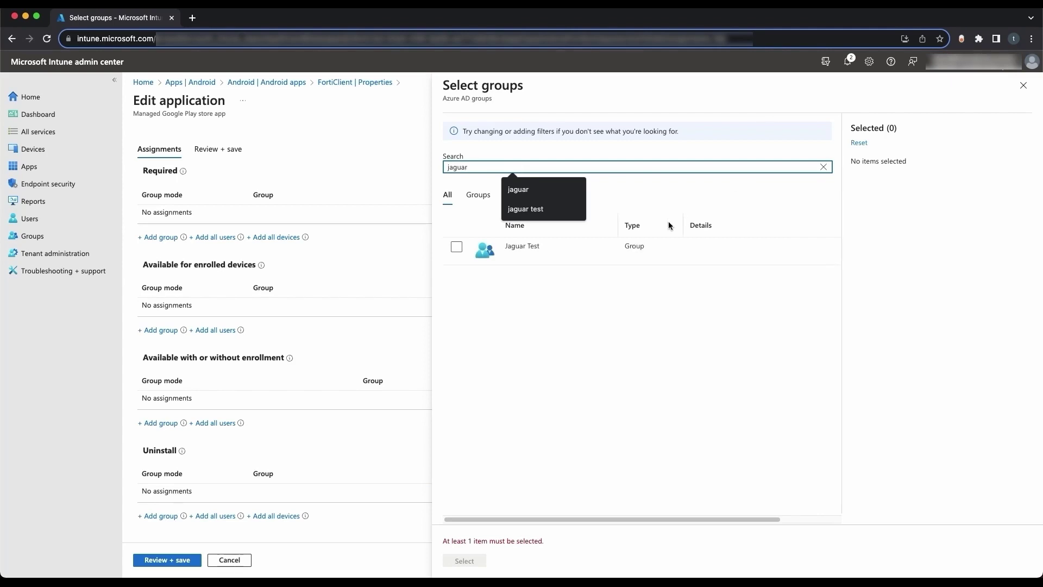
{"action": "left_click", "coordinate": [456, 247]}
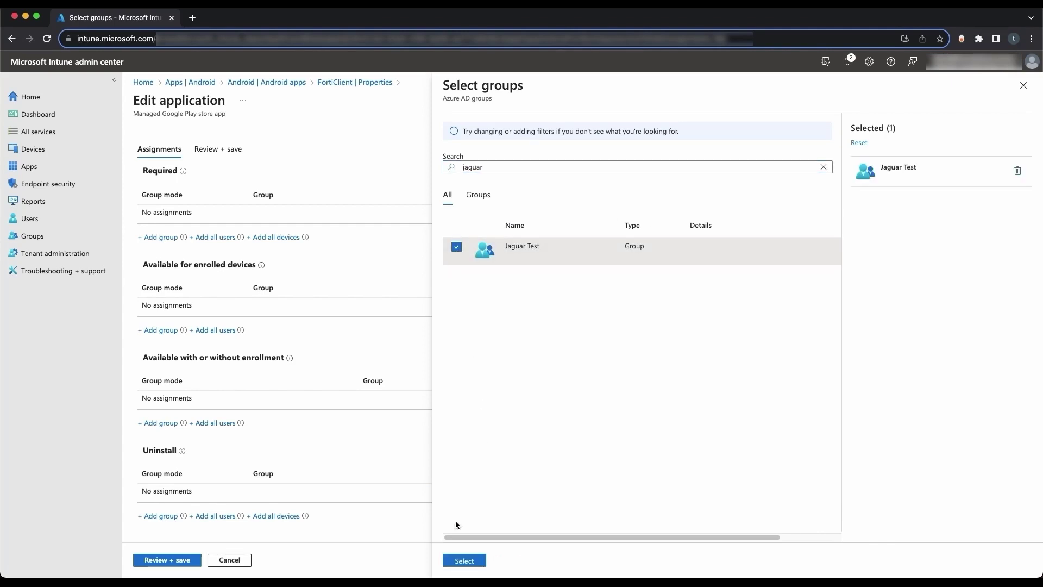
{"action": "left_click", "coordinate": [458, 562]}
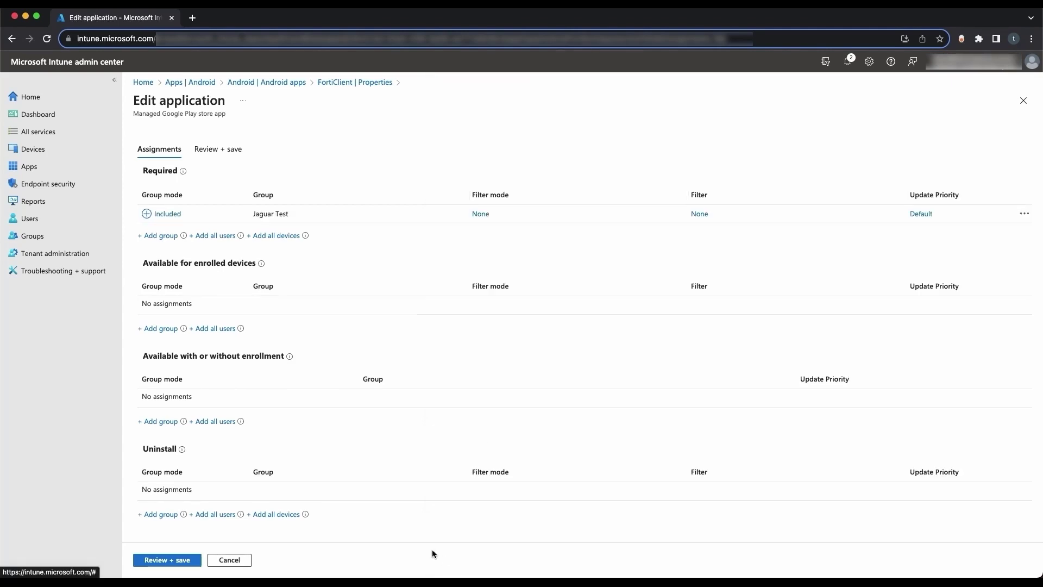
{"action": "left_click", "coordinate": [177, 560]}
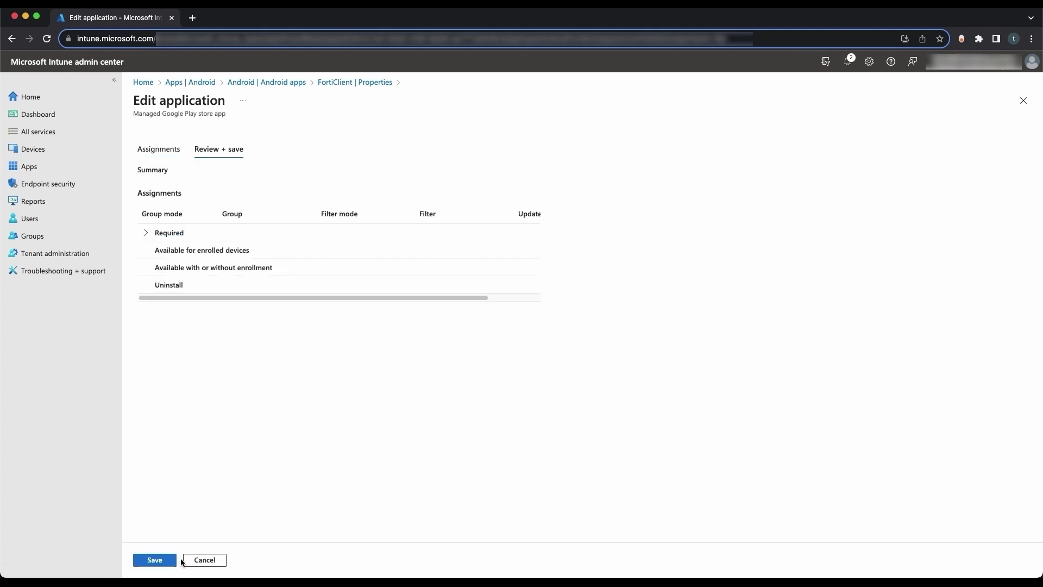
{"action": "left_click", "coordinate": [146, 232]}
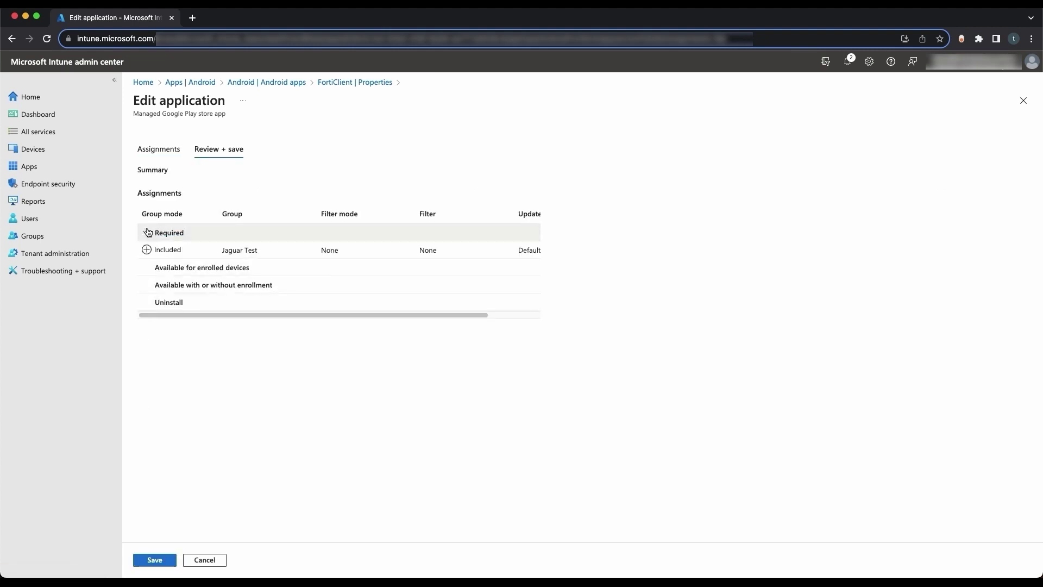
{"action": "left_click", "coordinate": [140, 562]}
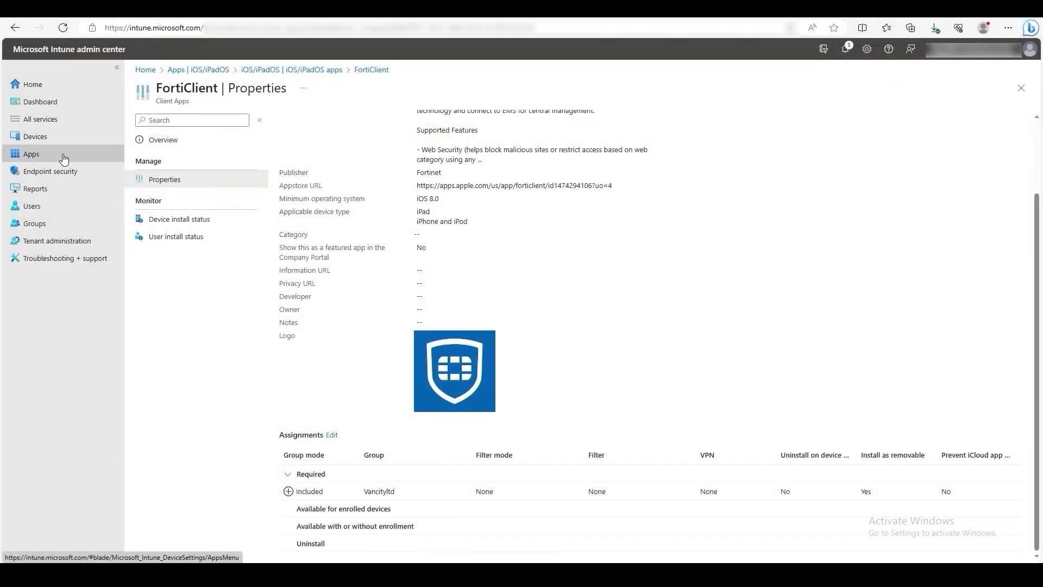
Step: Create a managed-devices app configuration policy named 'Demo_iOS'
{"action": "left_click", "coordinate": [63, 156]}
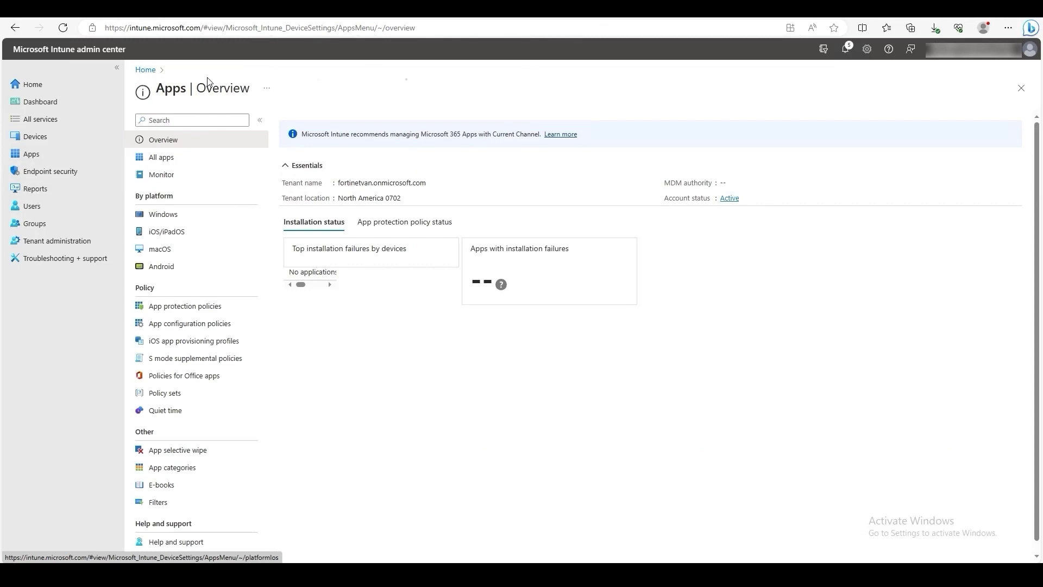
{"action": "left_click", "coordinate": [185, 325]}
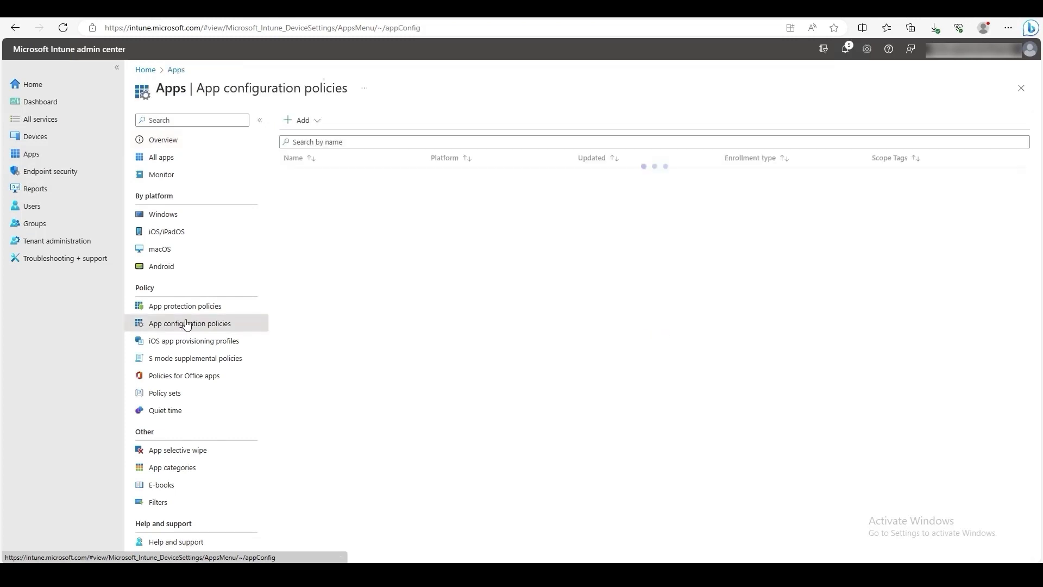
{"action": "left_click", "coordinate": [315, 120]}
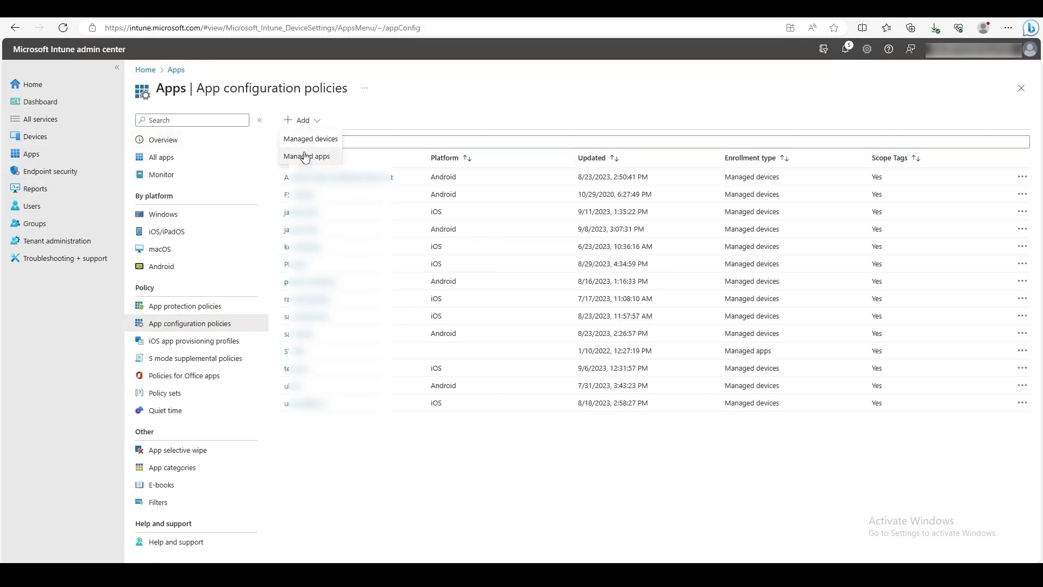
{"action": "left_click", "coordinate": [304, 142]}
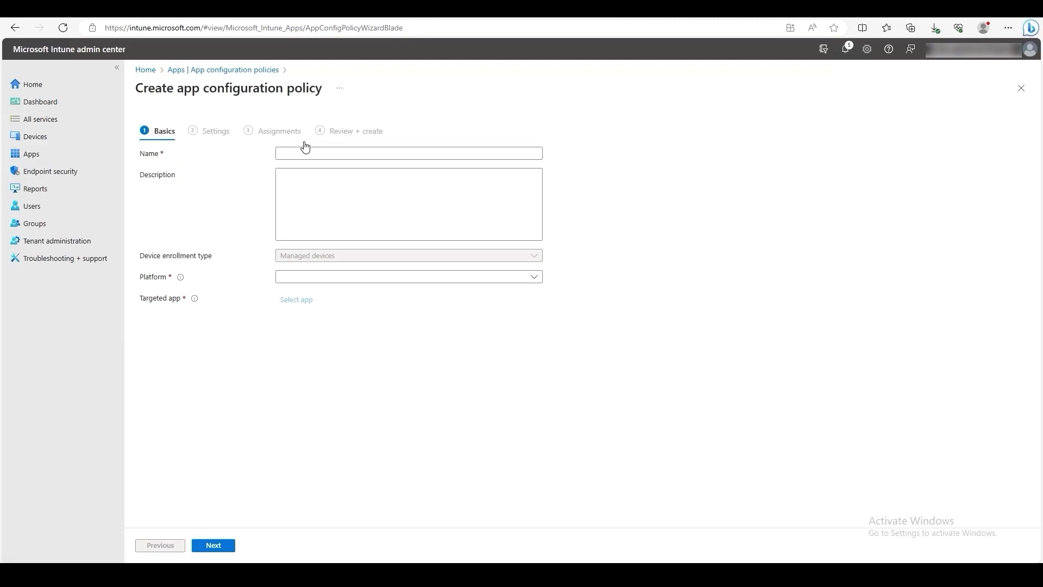
{"action": "left_click", "coordinate": [301, 154]}
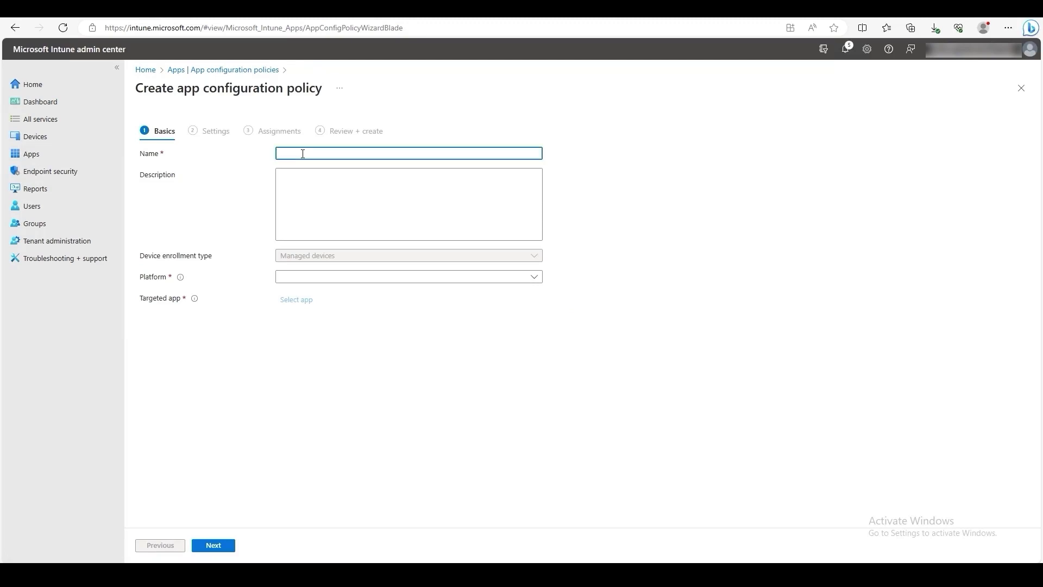
{"action": "type", "text": "Demo iOS"}
Step: Set the platform to iOS/iPadOS, target the FortiClient app, and continue to settings
{"action": "left_click", "coordinate": [352, 277]}
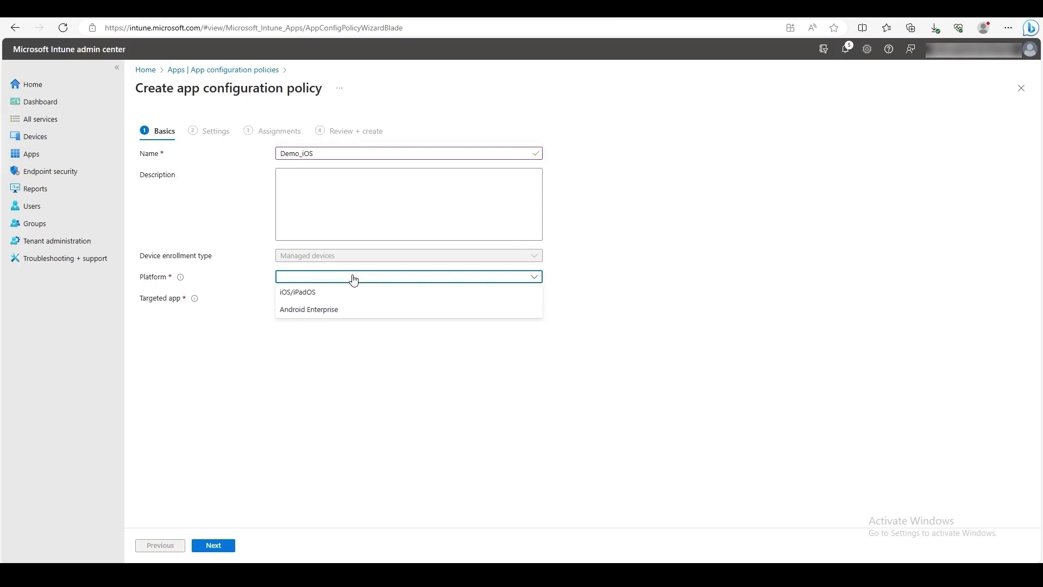
{"action": "left_click", "coordinate": [304, 293]}
{"action": "left_click", "coordinate": [298, 302]}
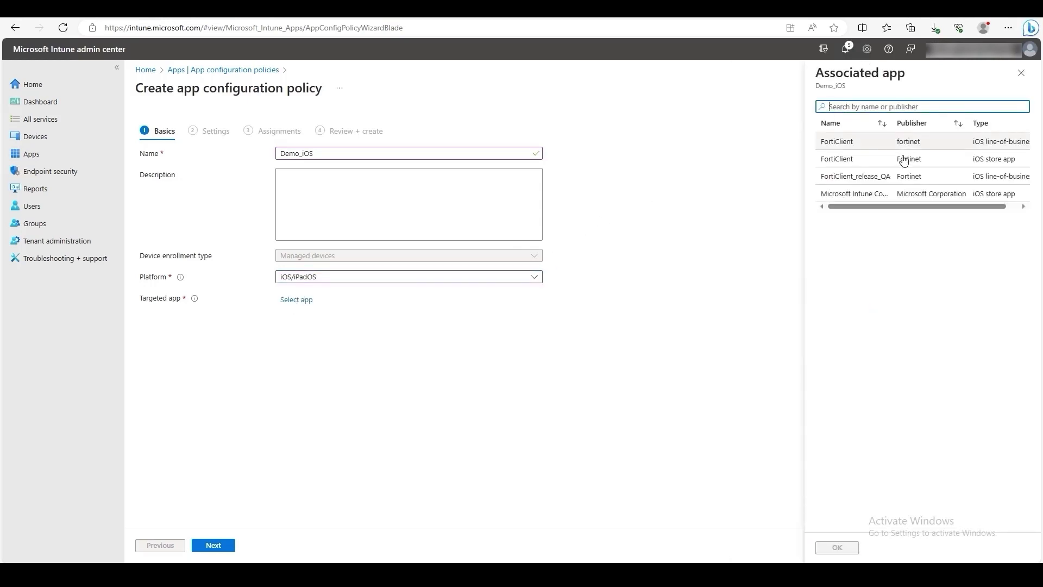
{"action": "left_click", "coordinate": [905, 165]}
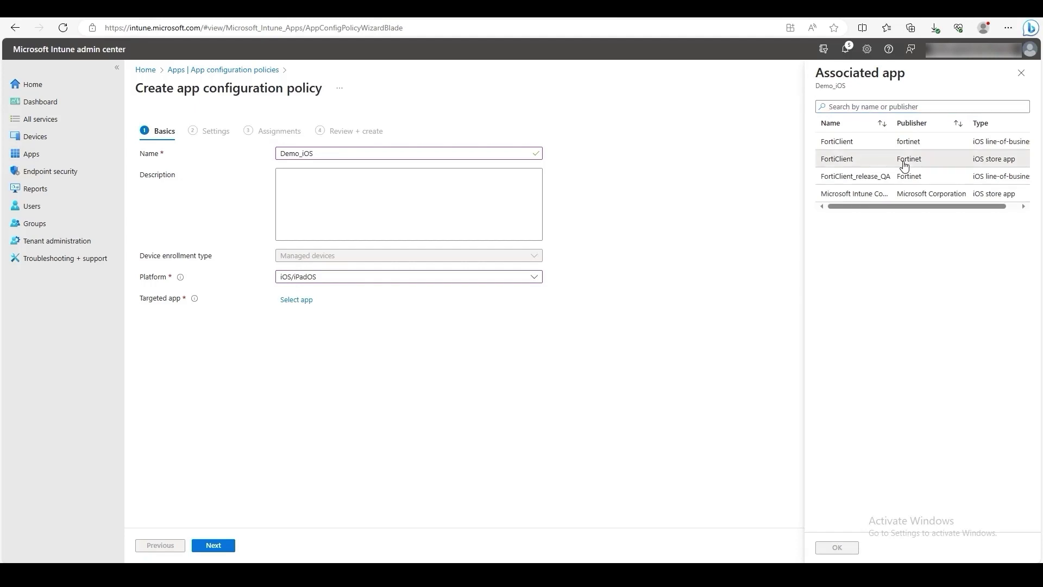
{"action": "left_click", "coordinate": [836, 545]}
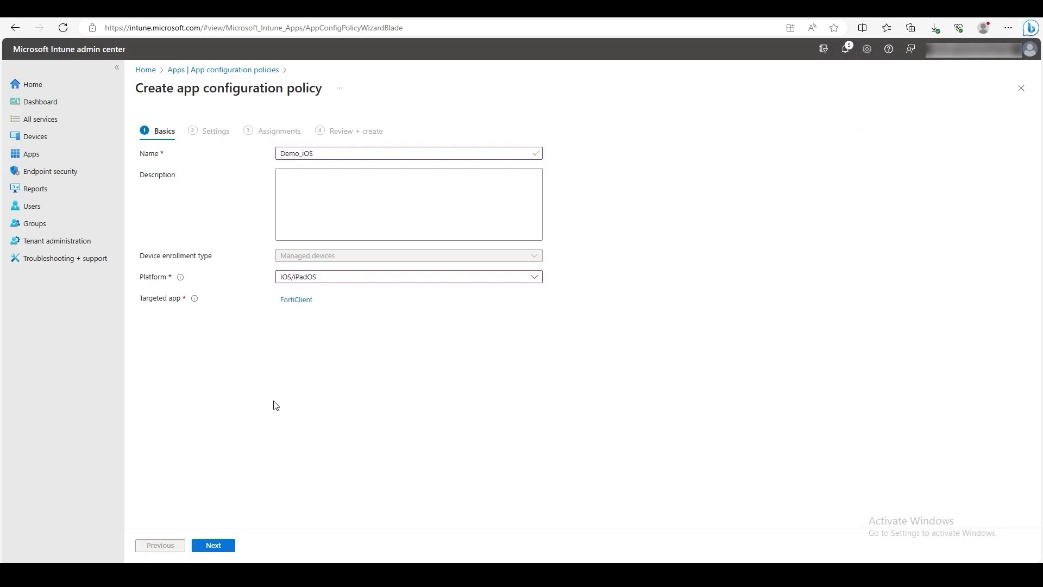
{"action": "left_click", "coordinate": [223, 547]}
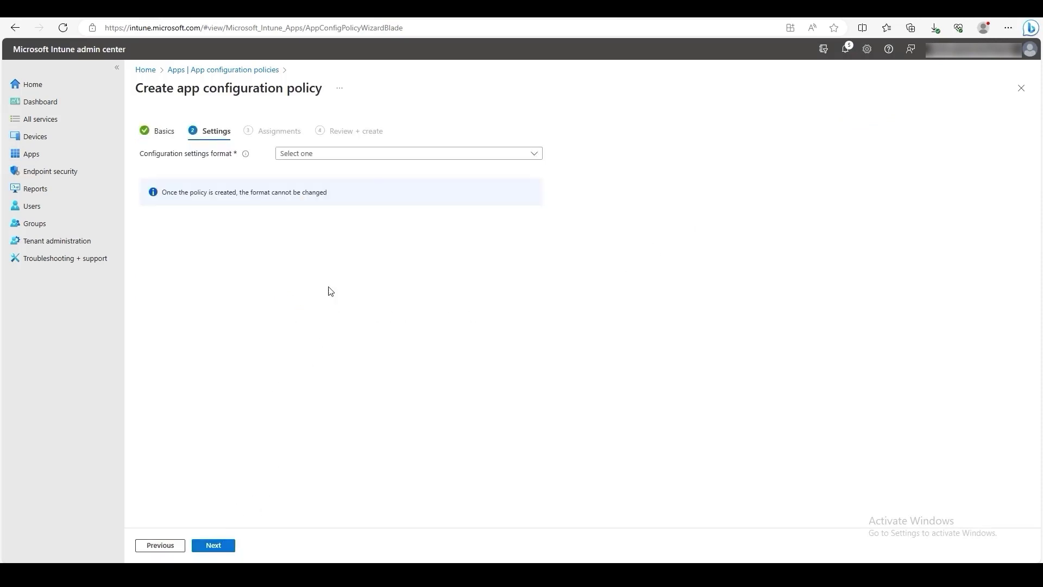
Step: Use the configuration designer and add String key intune_device_id with value {{aaddeviceid}}
{"action": "left_click", "coordinate": [368, 158]}
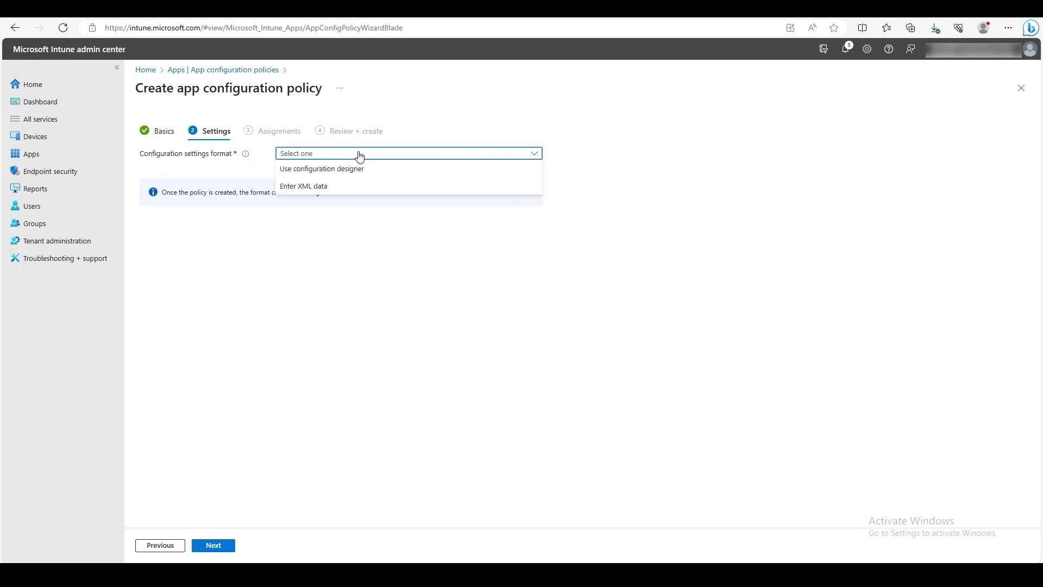
{"action": "left_click", "coordinate": [336, 173]}
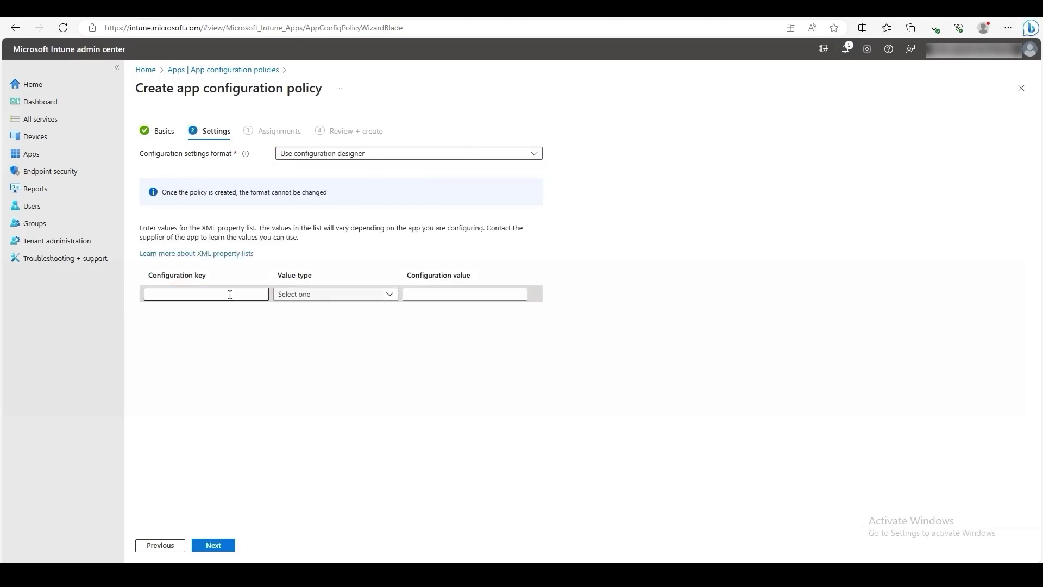
{"action": "left_click", "coordinate": [231, 294]}
{"action": "type", "text": "I"}
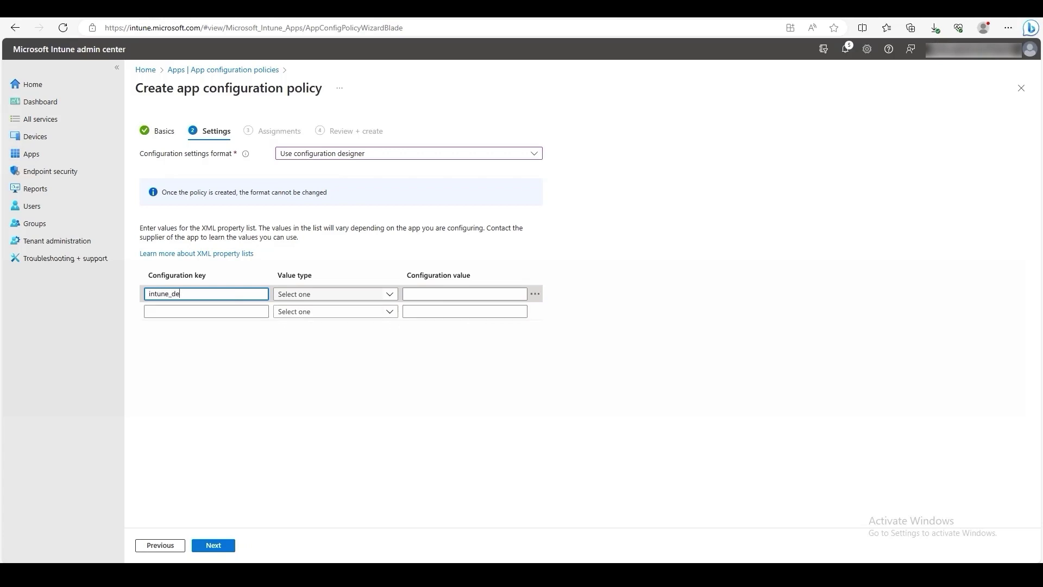
{"action": "type", "text": "ntune_device_id"}
{"action": "key", "text": "Tab"}
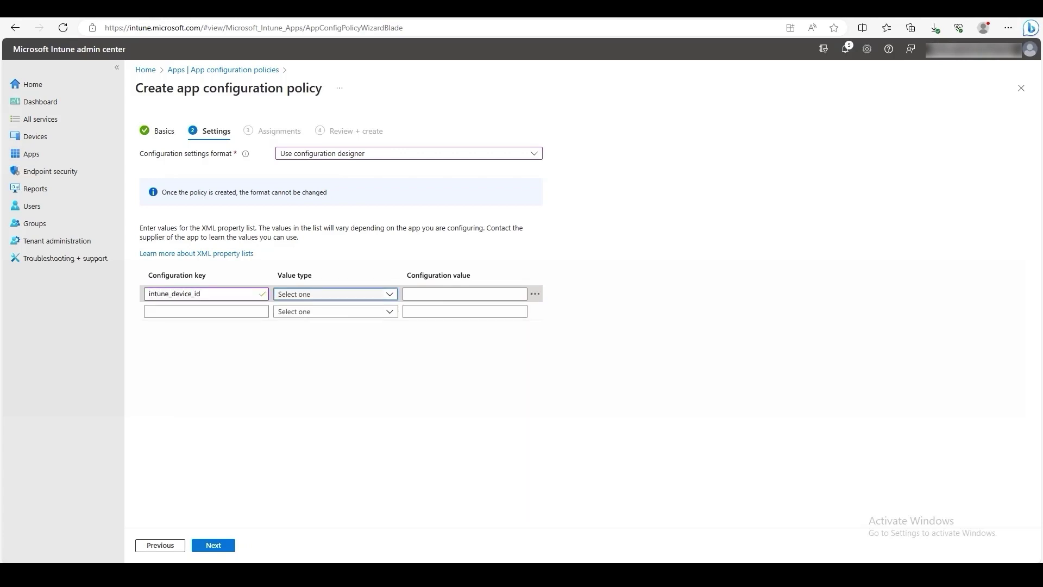
{"action": "left_click", "coordinate": [357, 295]}
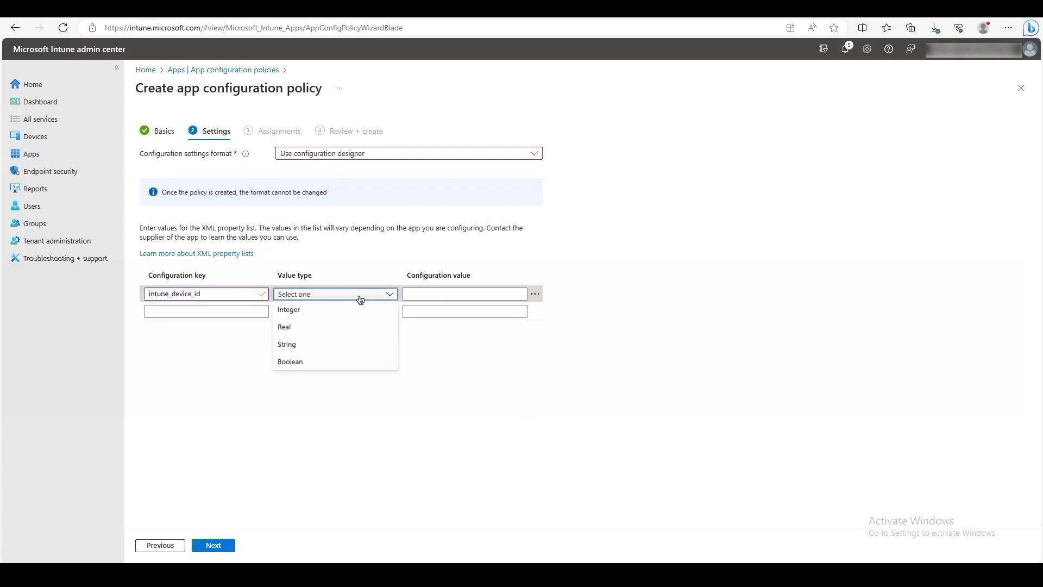
{"action": "left_click", "coordinate": [315, 344]}
{"action": "left_click", "coordinate": [447, 294]}
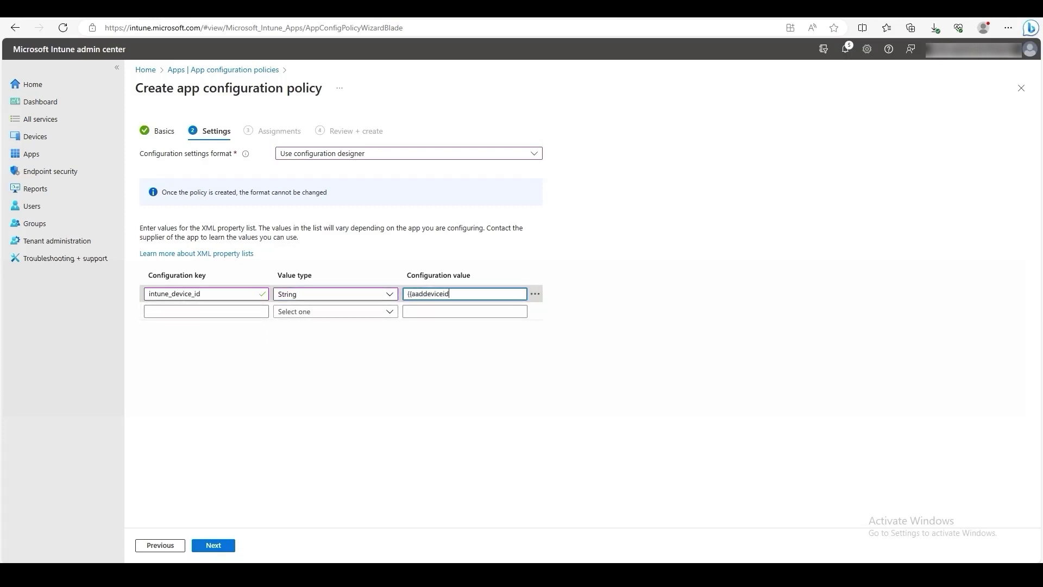
Step: Add String key invitation_code with the pasted EMS invitation code, then go to Assignments
{"action": "left_click", "coordinate": [236, 313]}
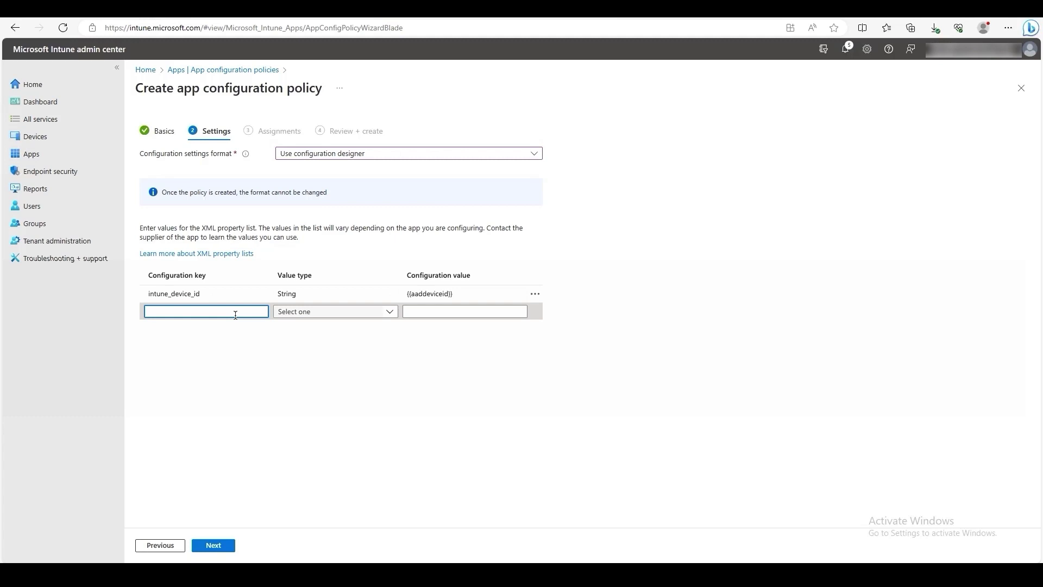
{"action": "type", "text": "invi"}
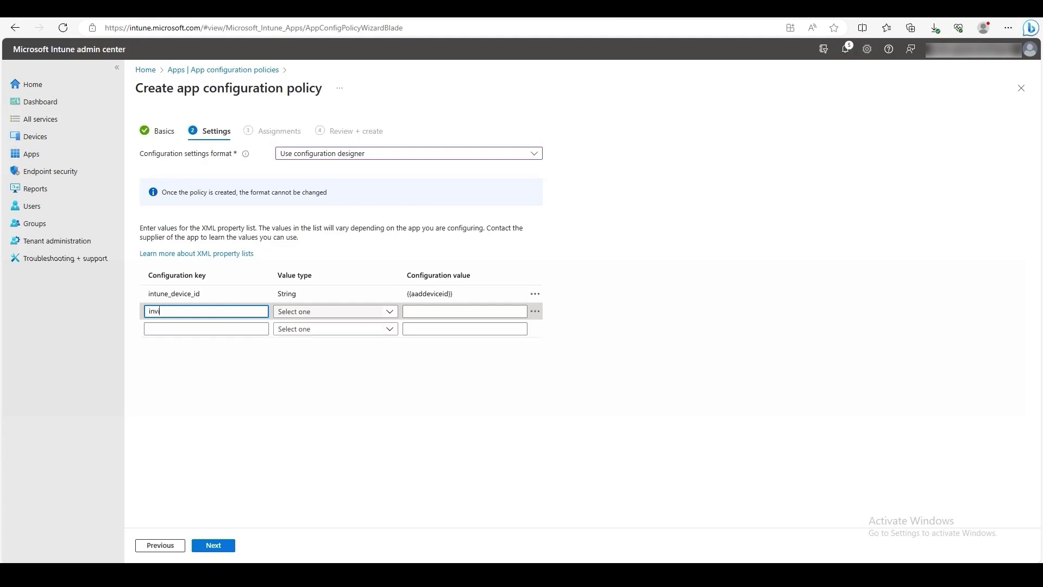
{"action": "type", "text": "tation_code"}
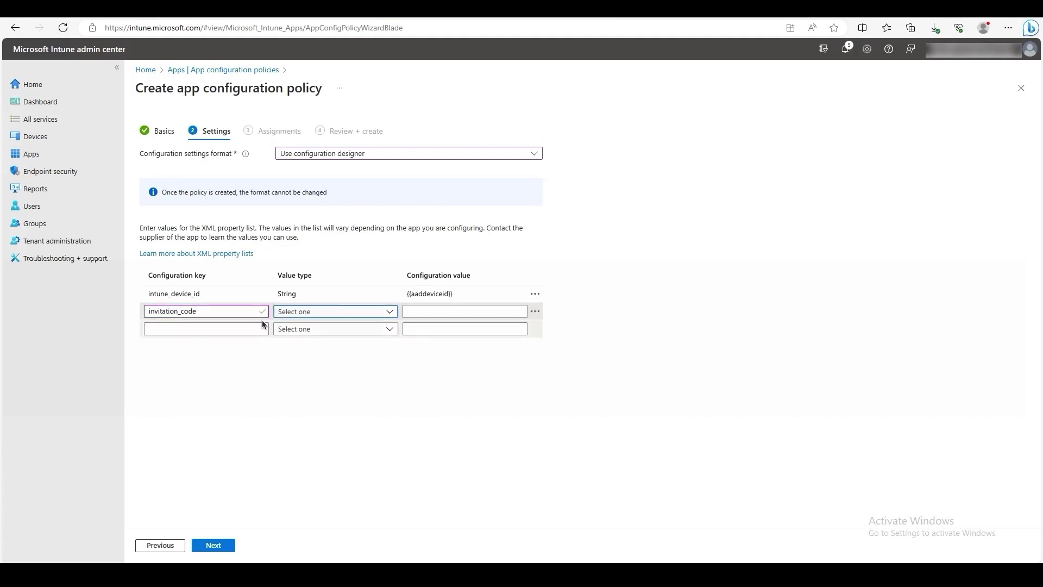
{"action": "left_click", "coordinate": [289, 311]}
{"action": "left_click", "coordinate": [304, 361]}
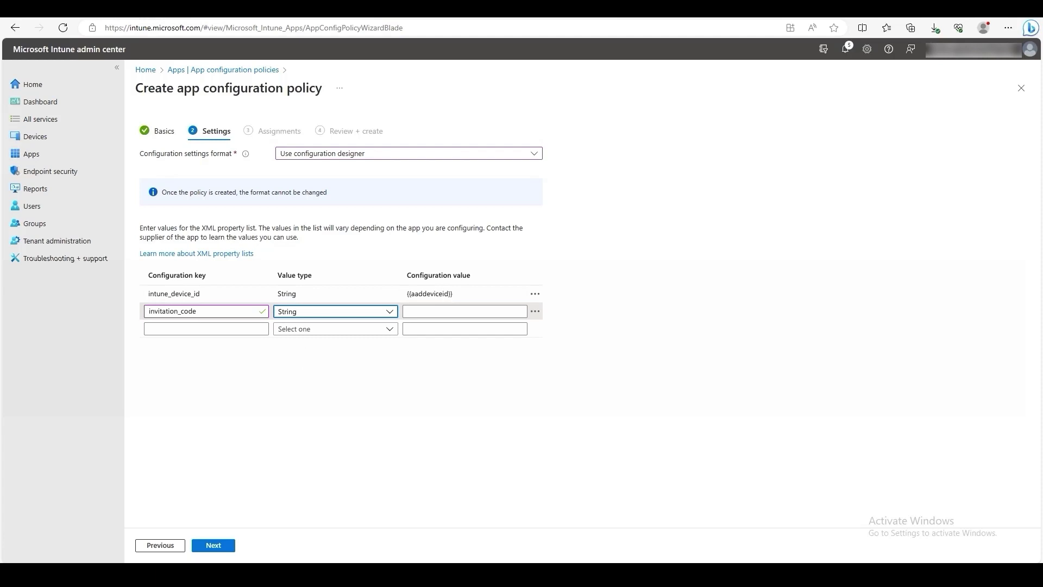
{"action": "left_click", "coordinate": [435, 311]}
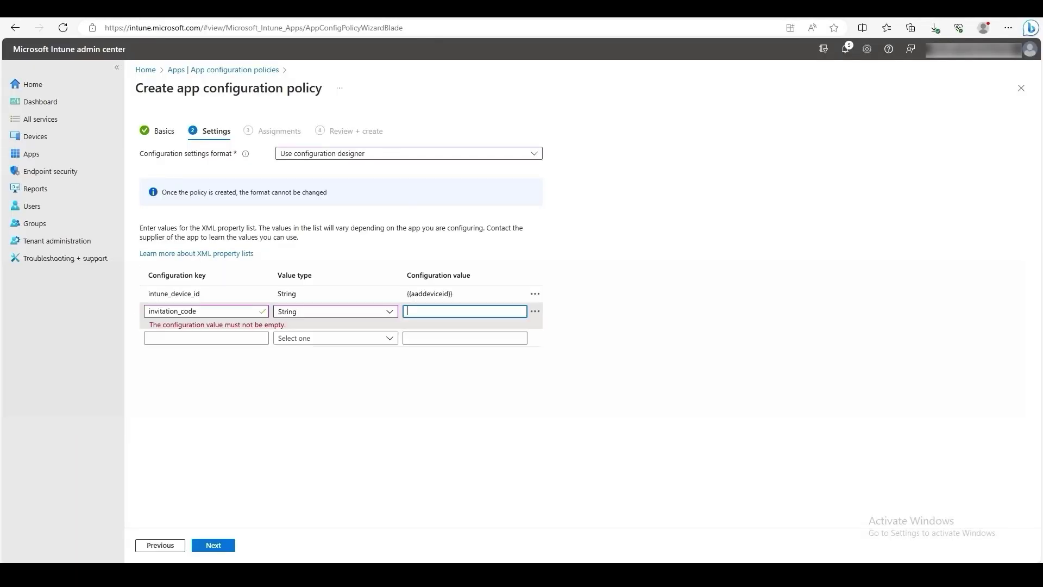
{"action": "key", "text": "ctrl+v"}
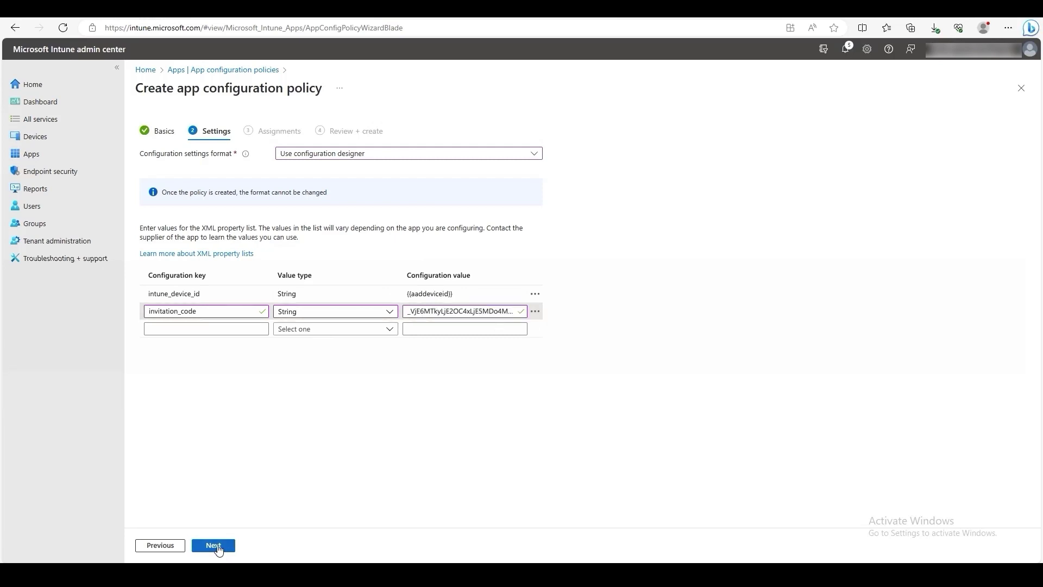
{"action": "left_click", "coordinate": [223, 552]}
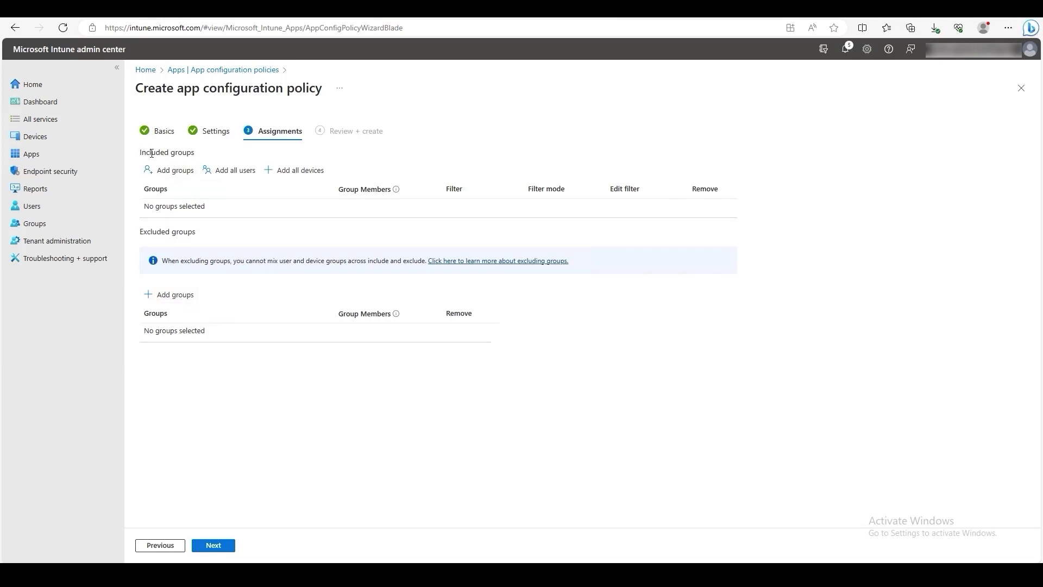
Step: Include the Vancityltd group in Demo_iOS's assignments, then review and create the policy
{"action": "left_click_drag", "start_coordinate": [195, 157], "coordinate": [137, 155]}
{"action": "left_click", "coordinate": [168, 172]}
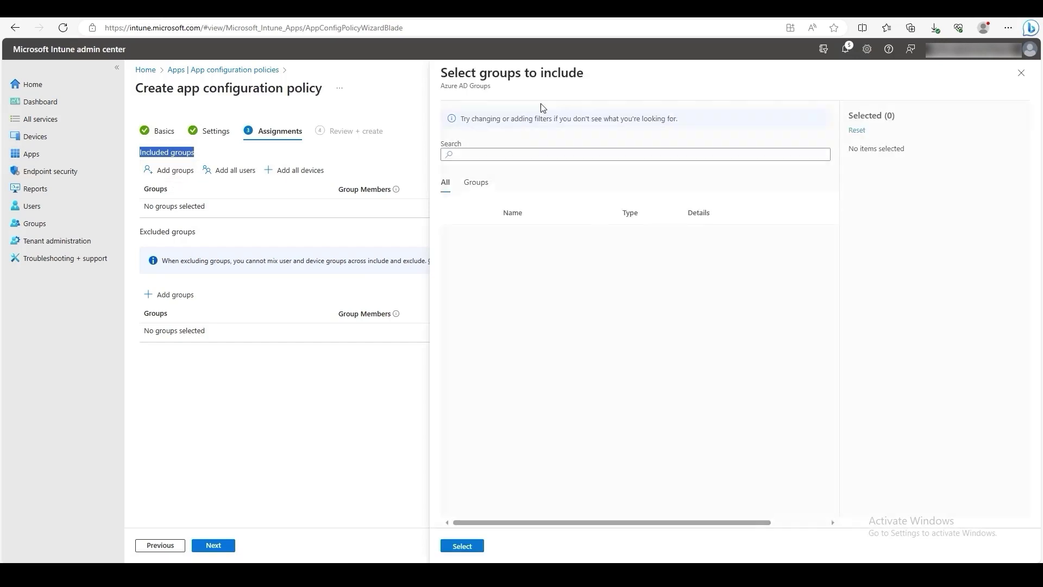
{"action": "left_click", "coordinate": [493, 154]}
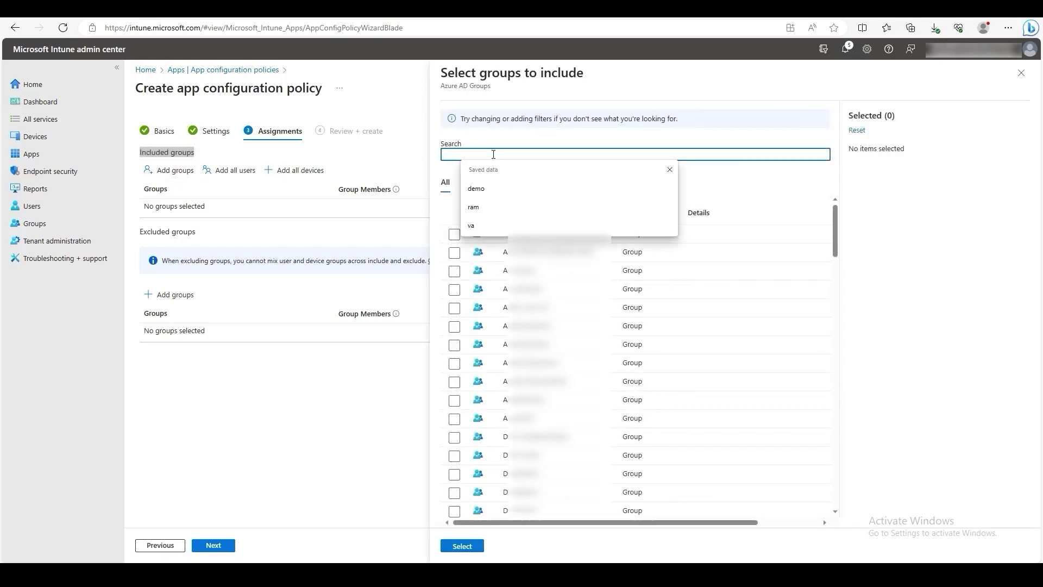
{"action": "type", "text": "van"}
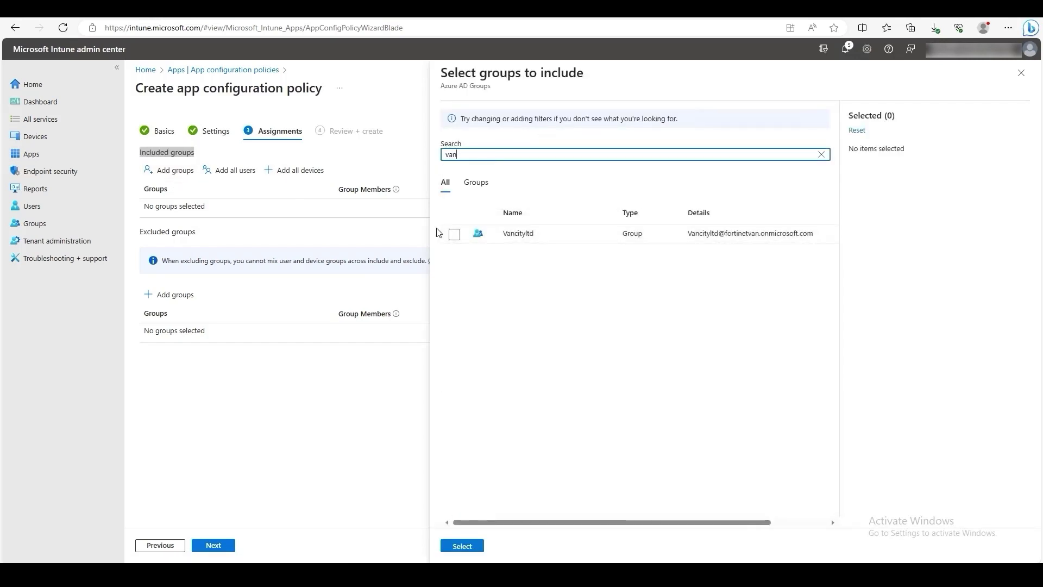
{"action": "left_click", "coordinate": [454, 234]}
{"action": "left_click", "coordinate": [463, 548]}
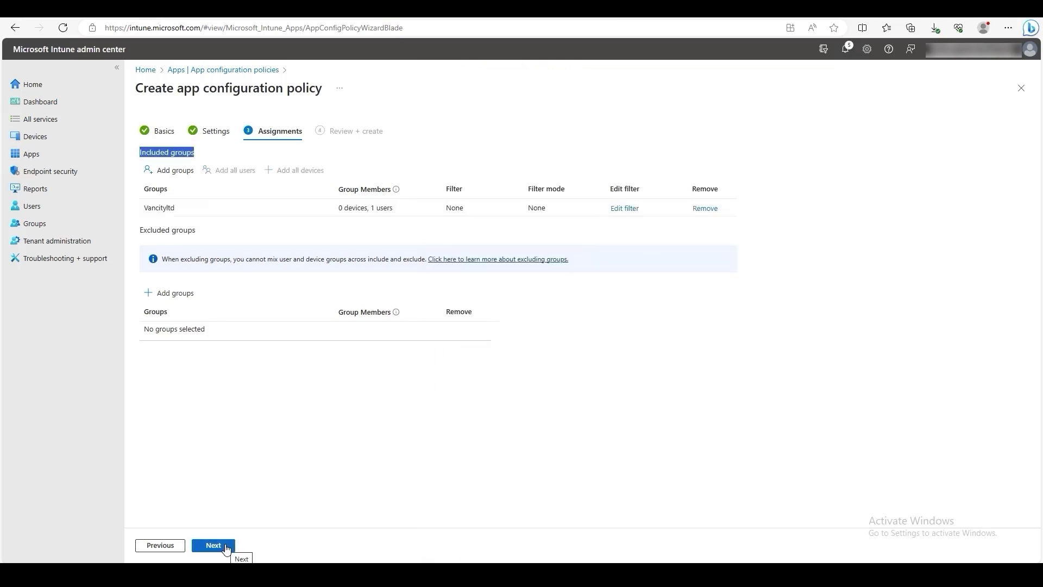
{"action": "left_click", "coordinate": [213, 545]}
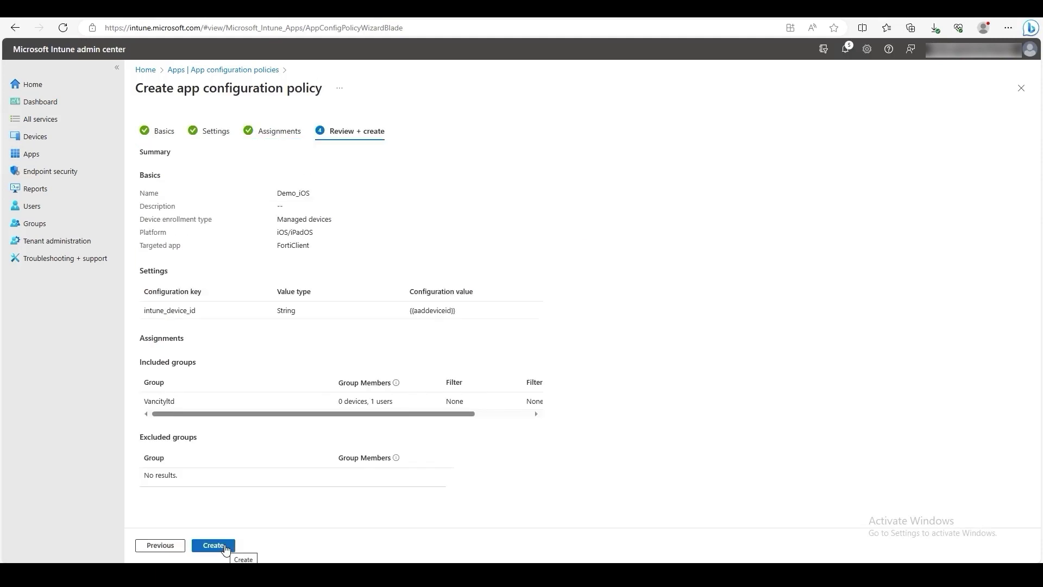
{"action": "left_click", "coordinate": [225, 548]}
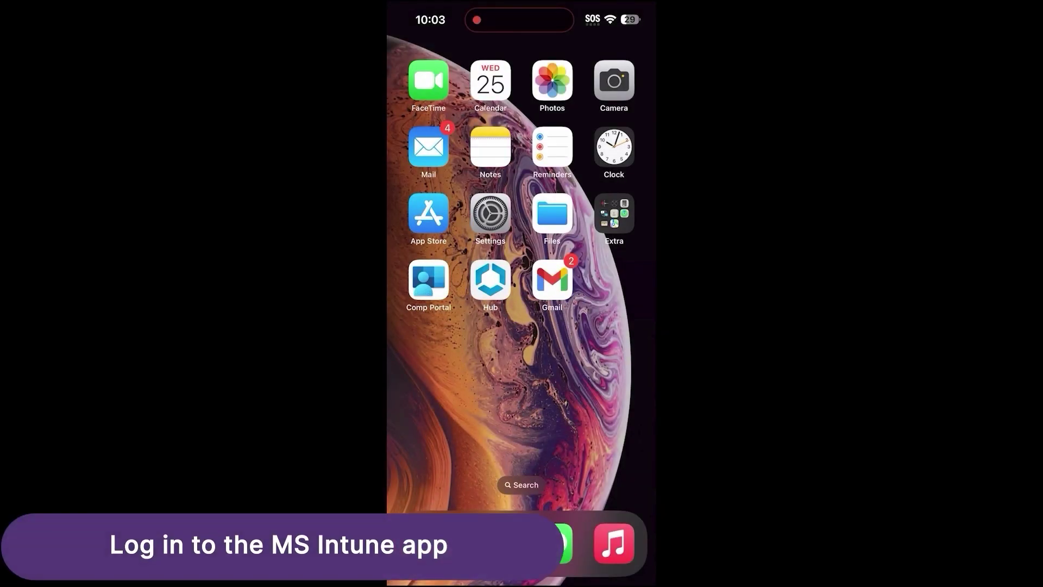
Step: In Company Portal, continue past privacy info and allow the management profile download
{"action": "left_click", "coordinate": [429, 280]}
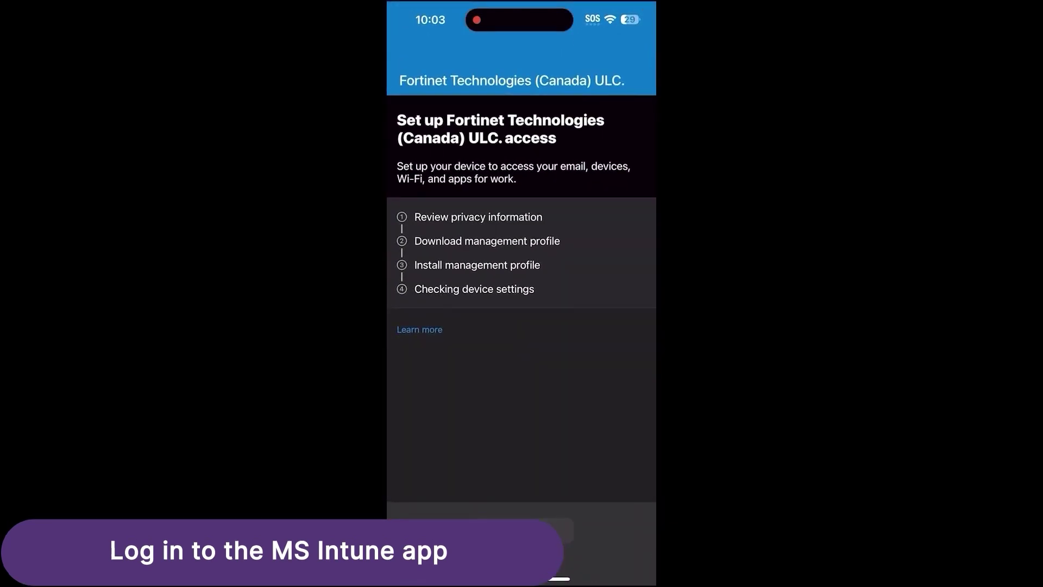
{"action": "left_click", "coordinate": [522, 554]}
{"action": "left_click", "coordinate": [522, 557]}
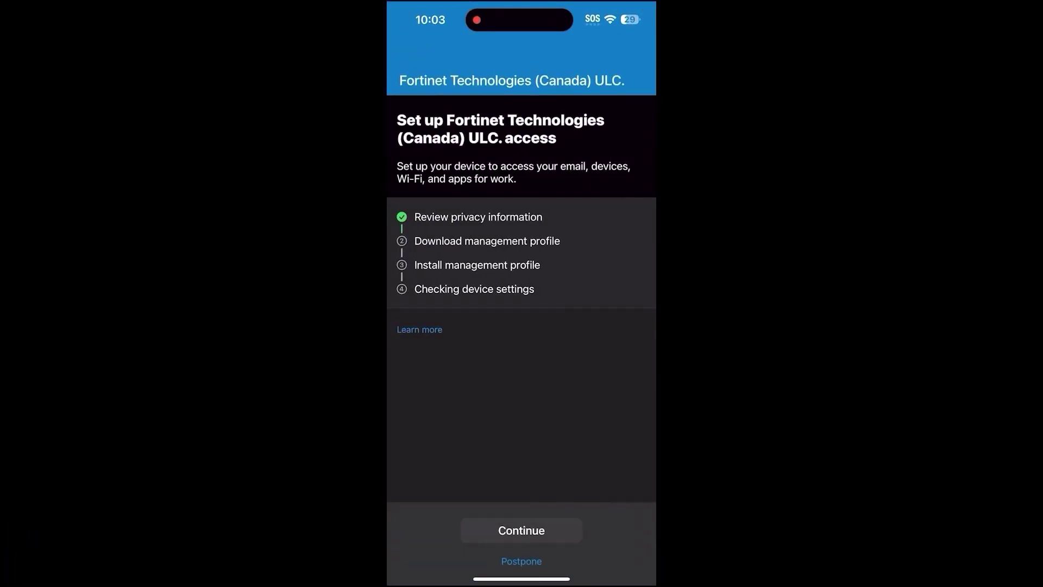
{"action": "left_click", "coordinate": [522, 530]}
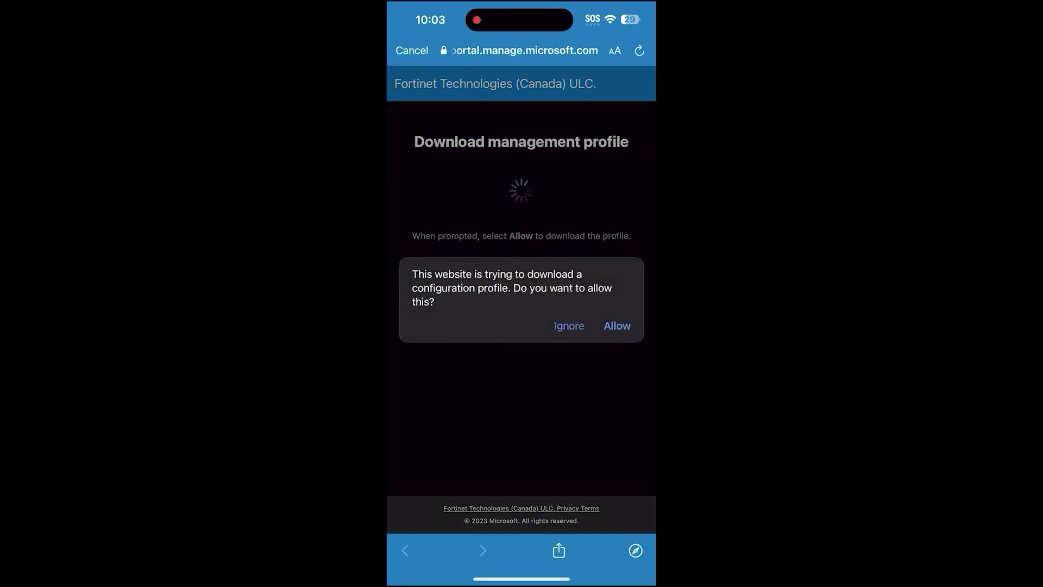
{"action": "left_click", "coordinate": [618, 326]}
{"action": "left_click", "coordinate": [522, 331]}
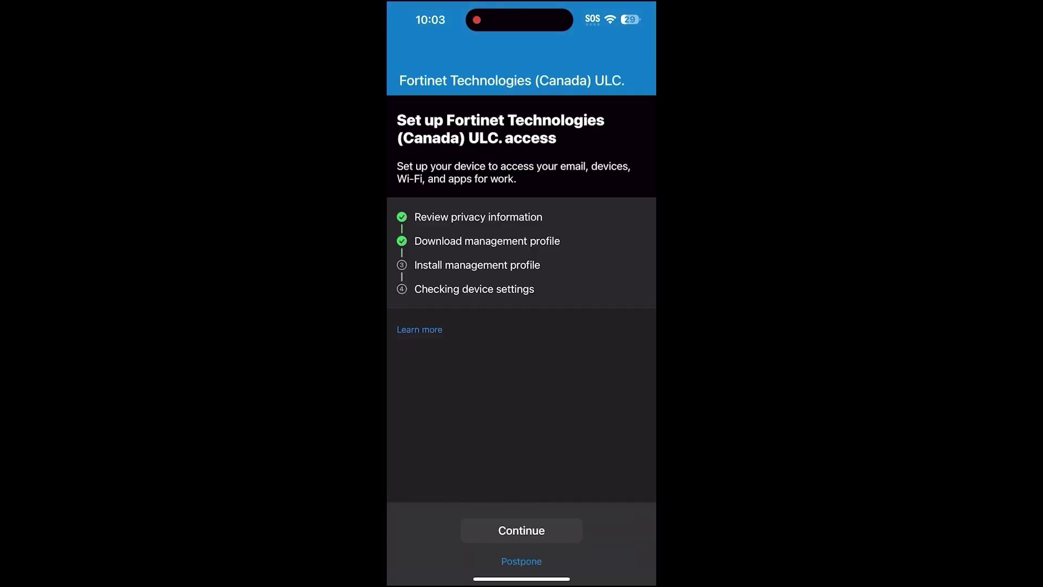
Step: Install the Fortinet Technologies (Canada) ULC. Management Profile from Settings, then reopen Company Portal
{"action": "left_click", "coordinate": [521, 531]}
{"action": "left_click_drag", "start_coordinate": [522, 579], "coordinate": [521, 381]}
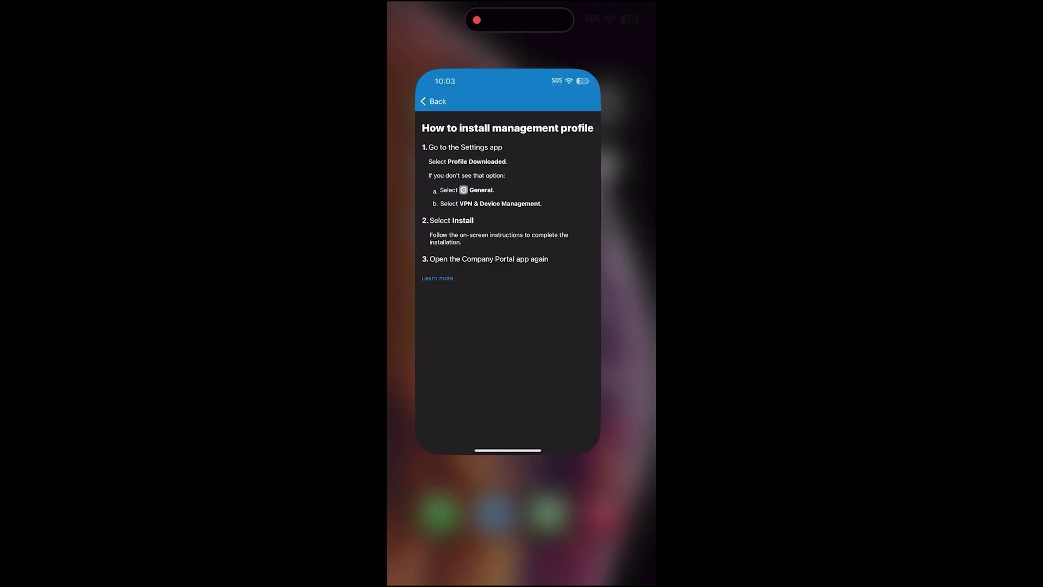
{"action": "left_click", "coordinate": [490, 214]}
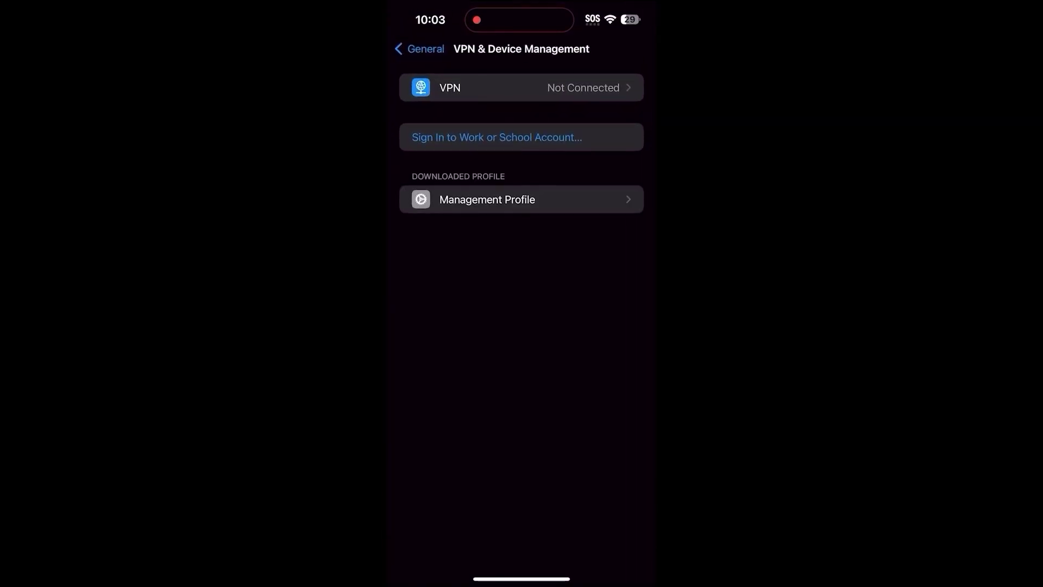
{"action": "left_click", "coordinate": [521, 198]}
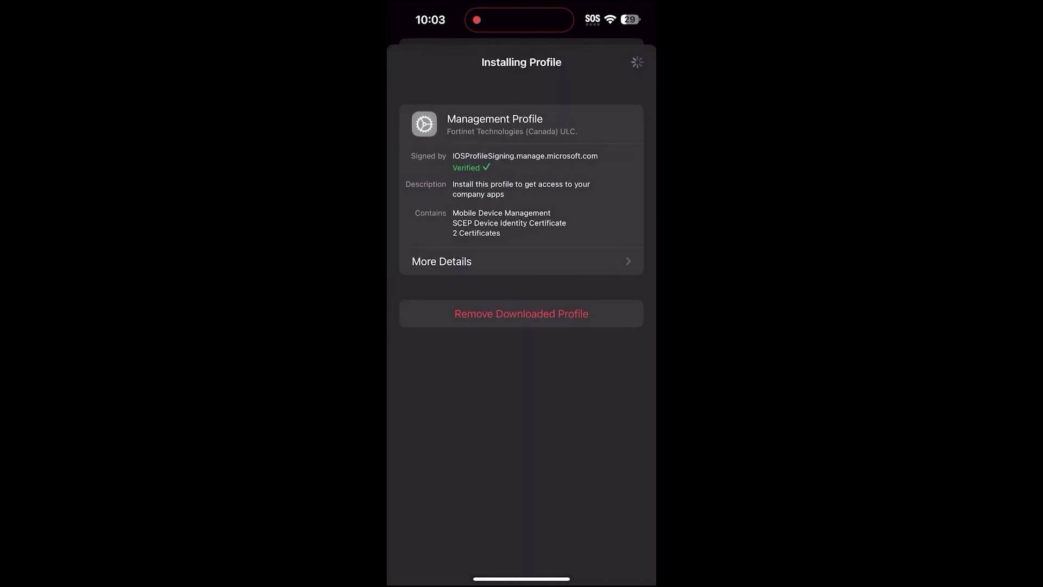
{"action": "left_click", "coordinate": [630, 62]}
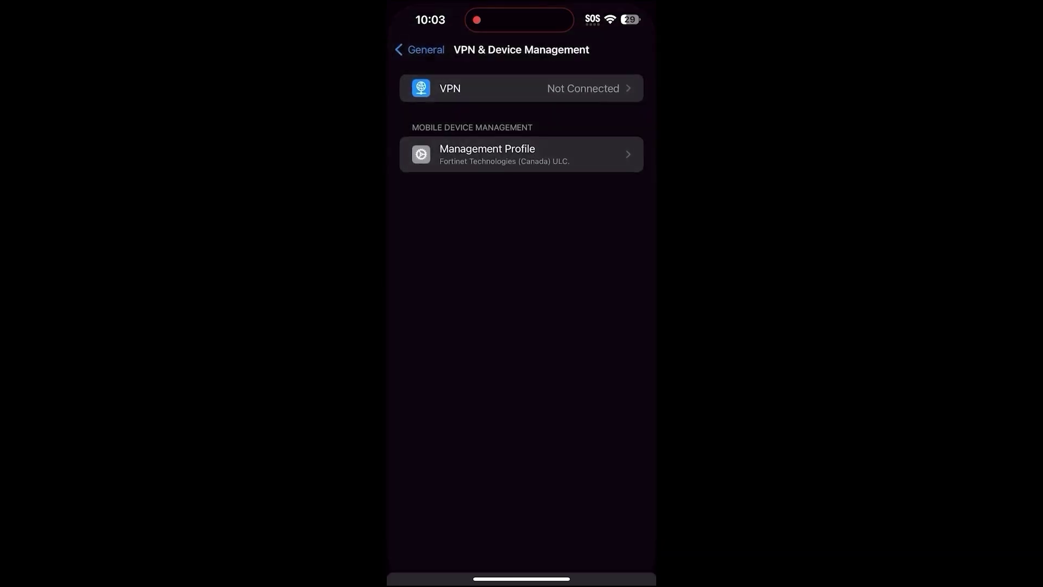
{"action": "left_click_drag", "start_coordinate": [522, 579], "coordinate": [522, 380]}
{"action": "left_click", "coordinate": [429, 279]}
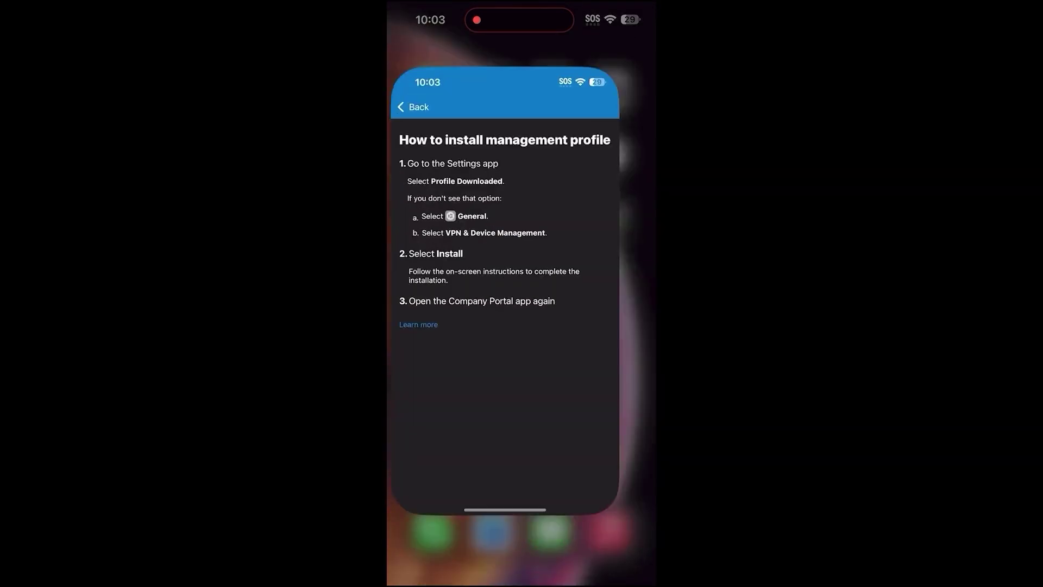
Step: Confirm the profile install, choose Test Category, and approve the FortiClient app installation
{"action": "left_click", "coordinate": [522, 491]}
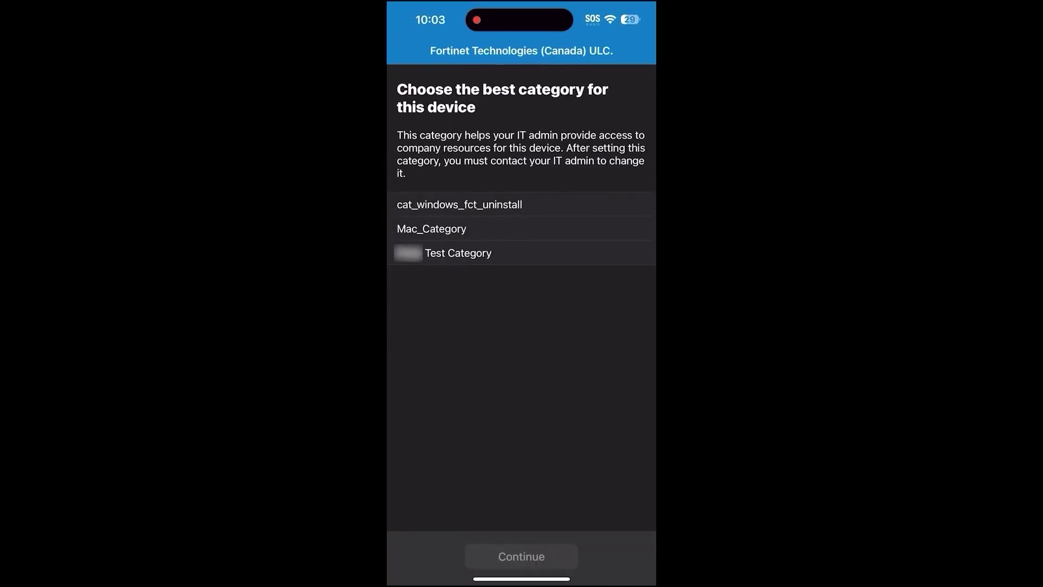
{"action": "left_click", "coordinate": [458, 249]}
{"action": "left_click", "coordinate": [521, 555]}
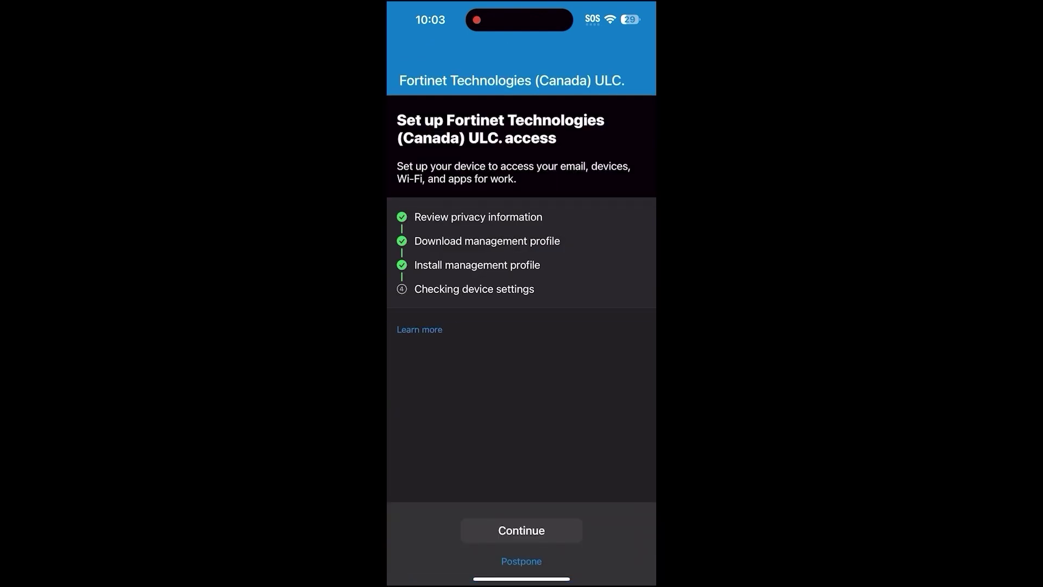
{"action": "left_click", "coordinate": [522, 530]}
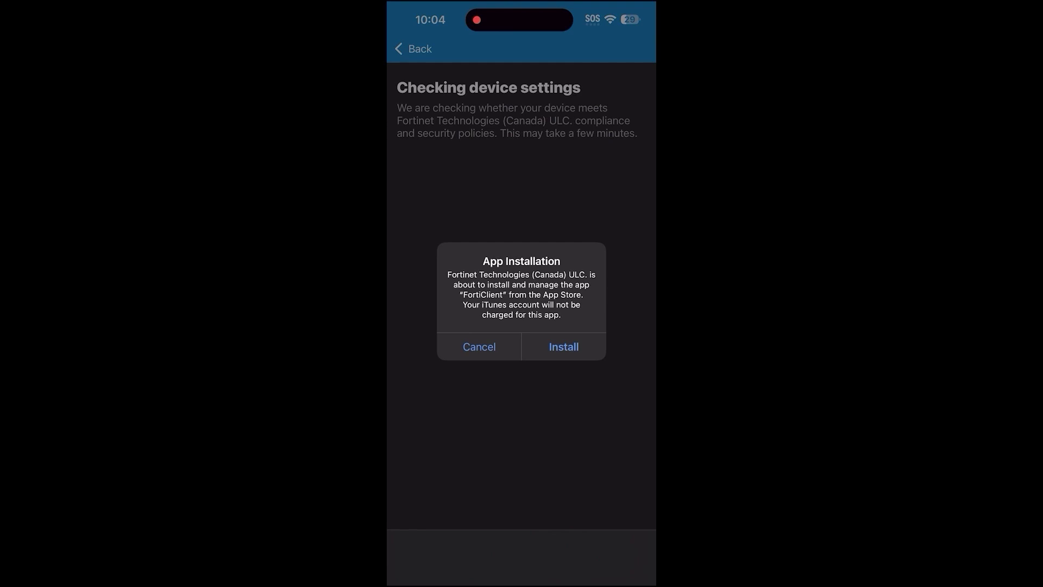
{"action": "left_click", "coordinate": [563, 346]}
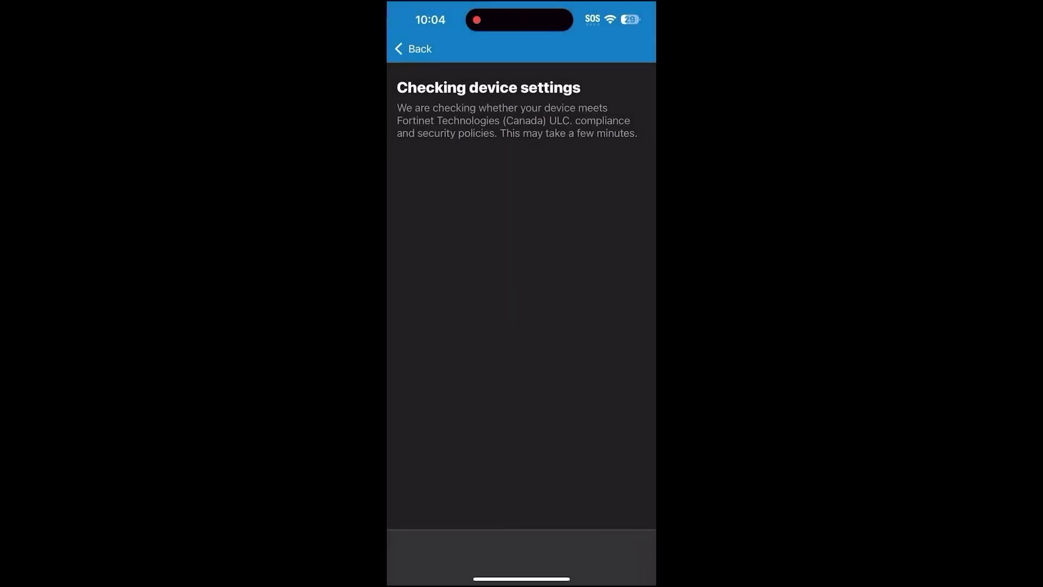
{"action": "left_click_drag", "start_coordinate": [522, 579], "coordinate": [521, 380]}
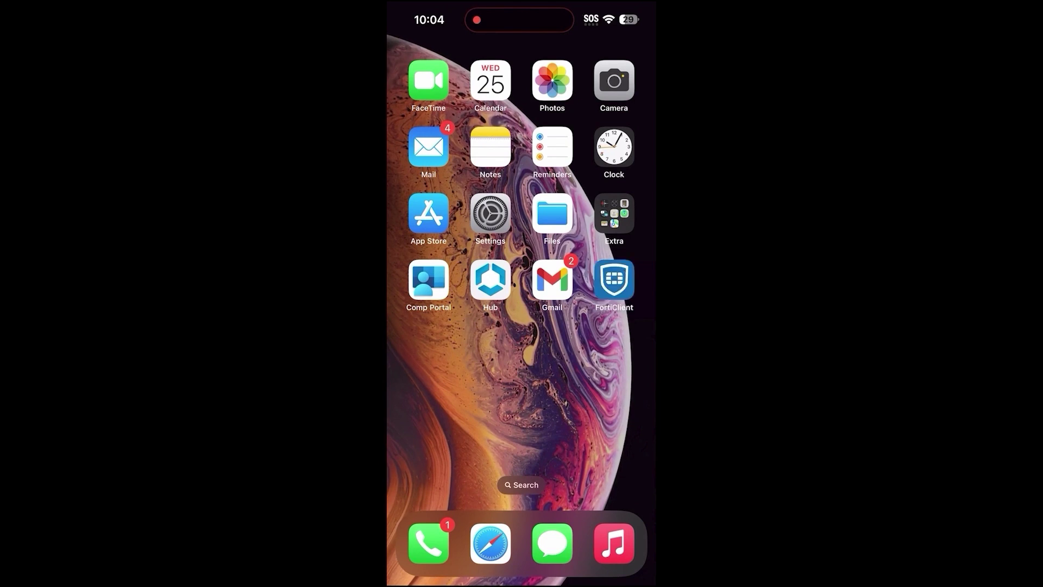
Step: Launch FortiClient to check Zero Trust Telemetry shows Connected to EMS
{"action": "left_click", "coordinate": [614, 279]}
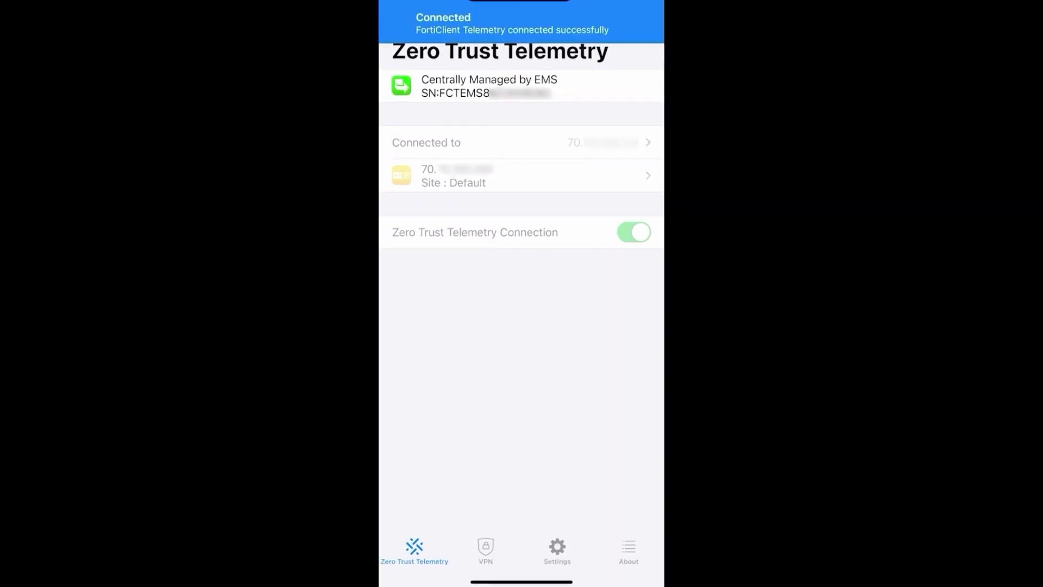
{"action": "left_click_drag", "start_coordinate": [522, 582], "coordinate": [521, 380]}
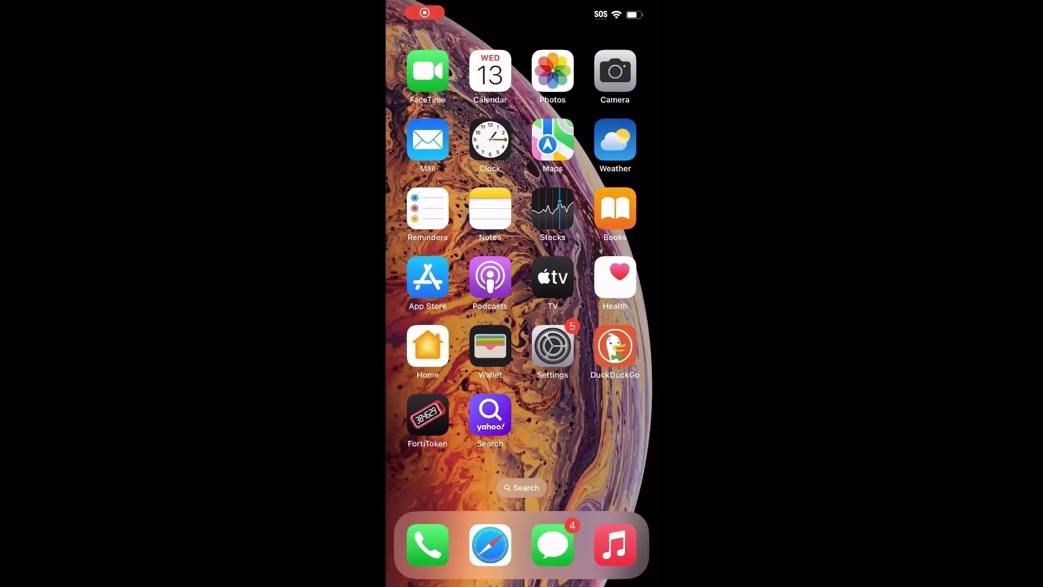
{"action": "left_click", "coordinate": [491, 543]}
{"action": "left_click", "coordinate": [522, 520]}
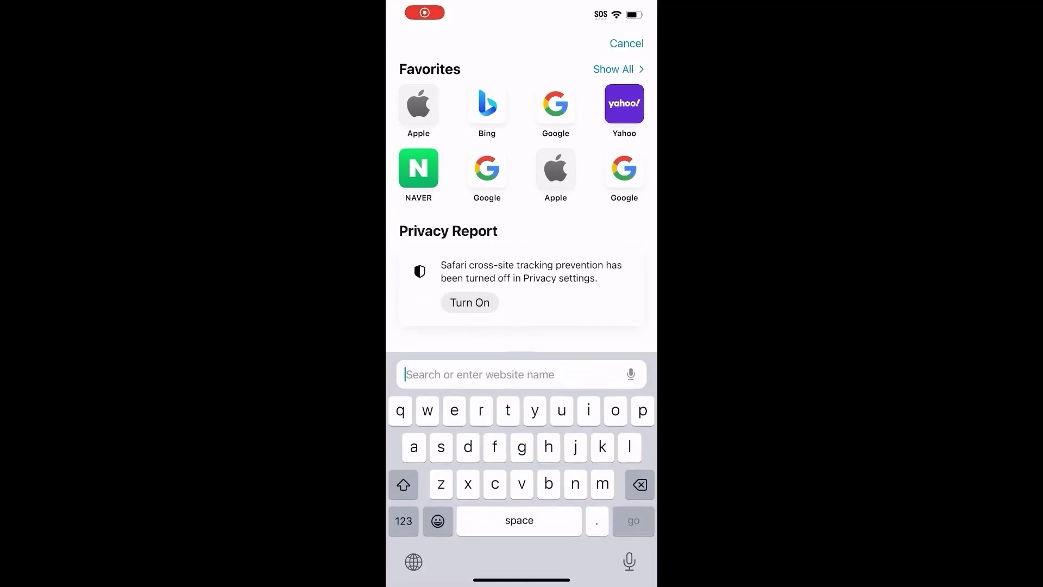
{"action": "type", "text": "https://172.17.81.44:4434"}
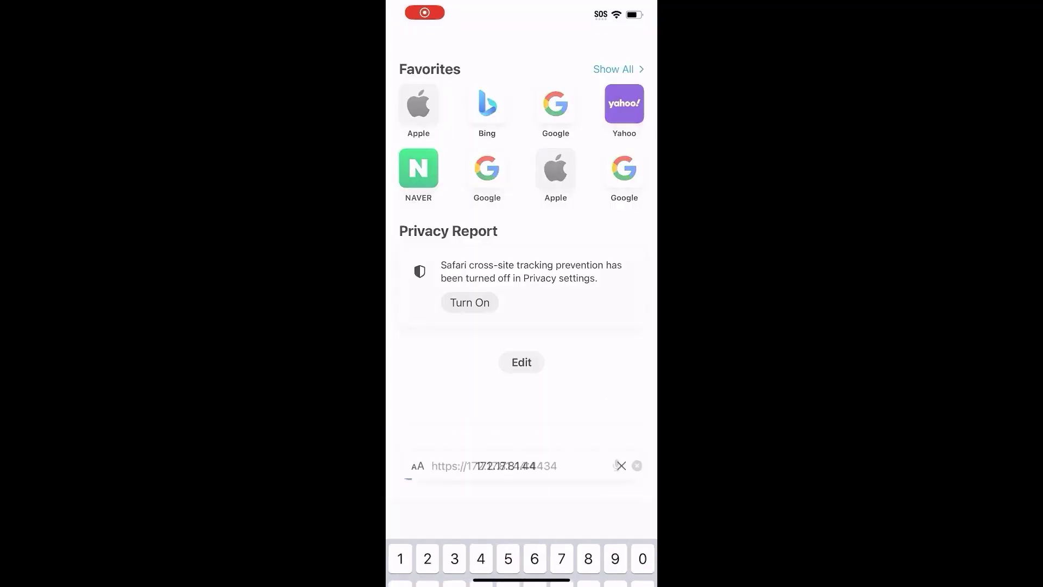
{"action": "left_click", "coordinate": [524, 288]}
{"action": "left_click", "coordinate": [551, 421]}
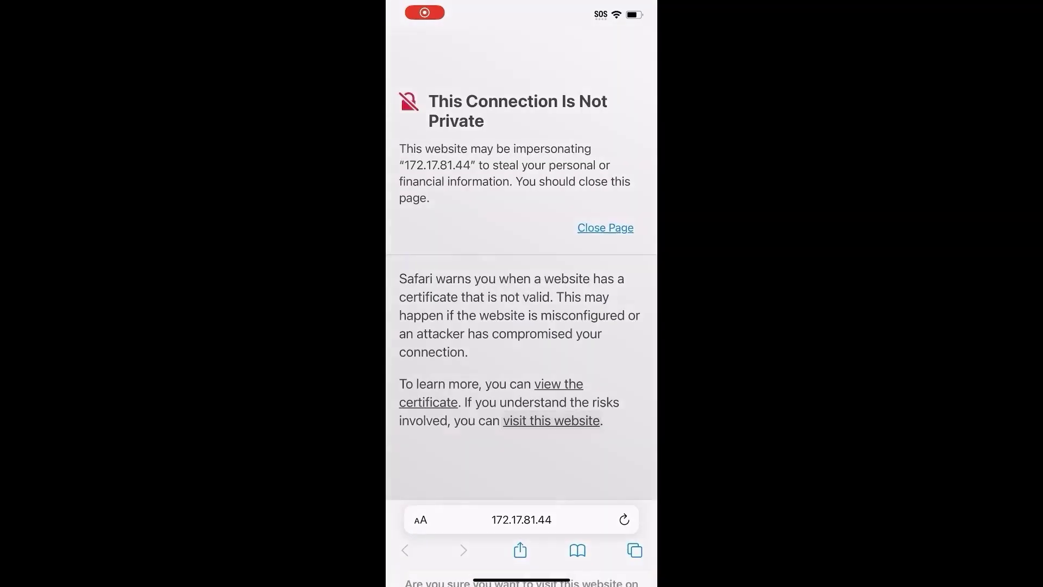
{"action": "left_click", "coordinate": [521, 503]}
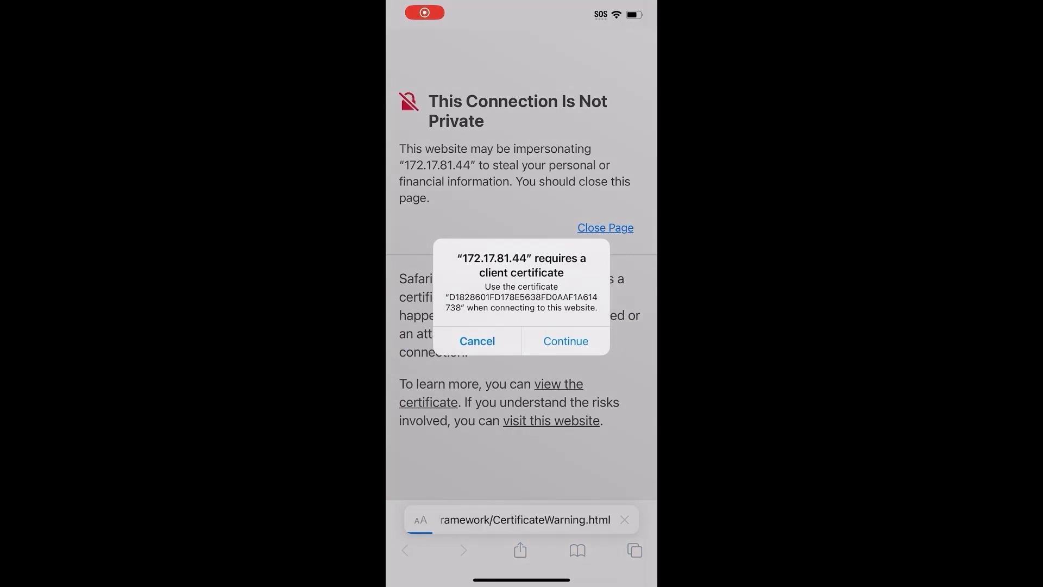
Step: Present the client certificate, enter the sign-in credentials, and sign in
{"action": "left_click", "coordinate": [566, 340]}
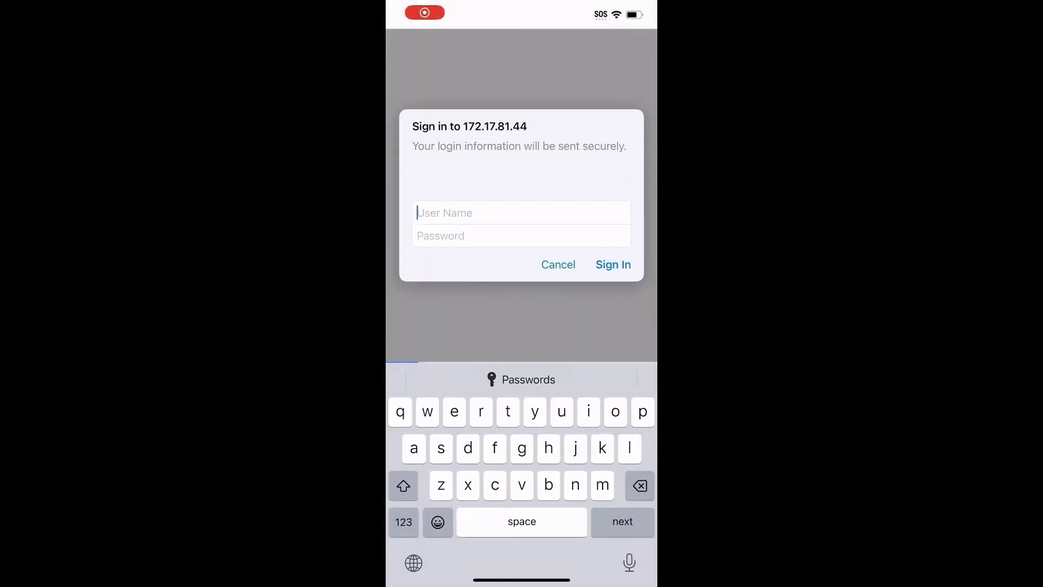
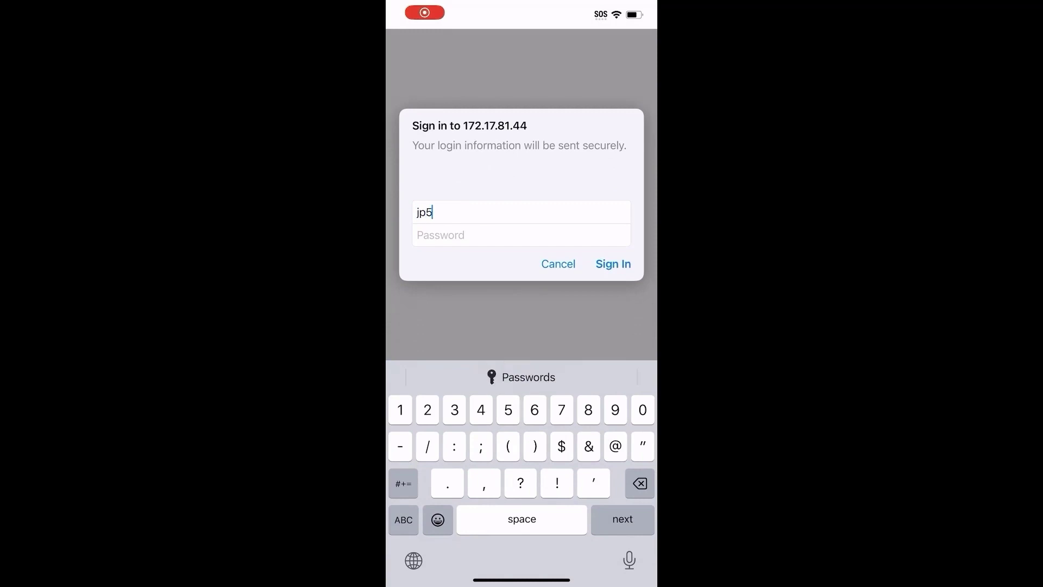
{"action": "left_click", "coordinate": [521, 377]}
{"action": "left_click", "coordinate": [614, 264]}
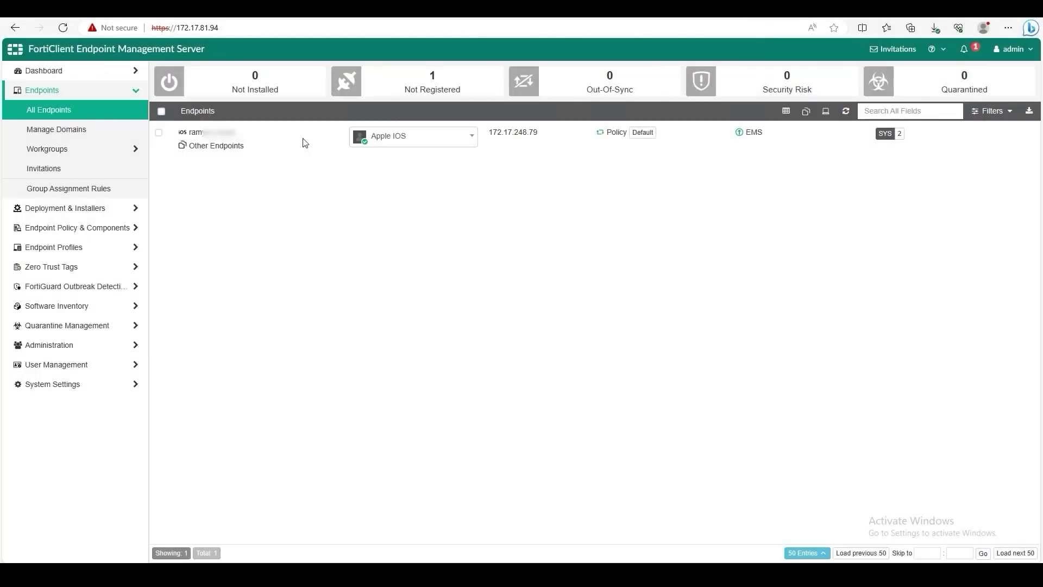
Step: Open the iPhone endpoint's summary and highlight its MDM Enrolled, Installed deployment status
{"action": "left_click", "coordinate": [296, 141]}
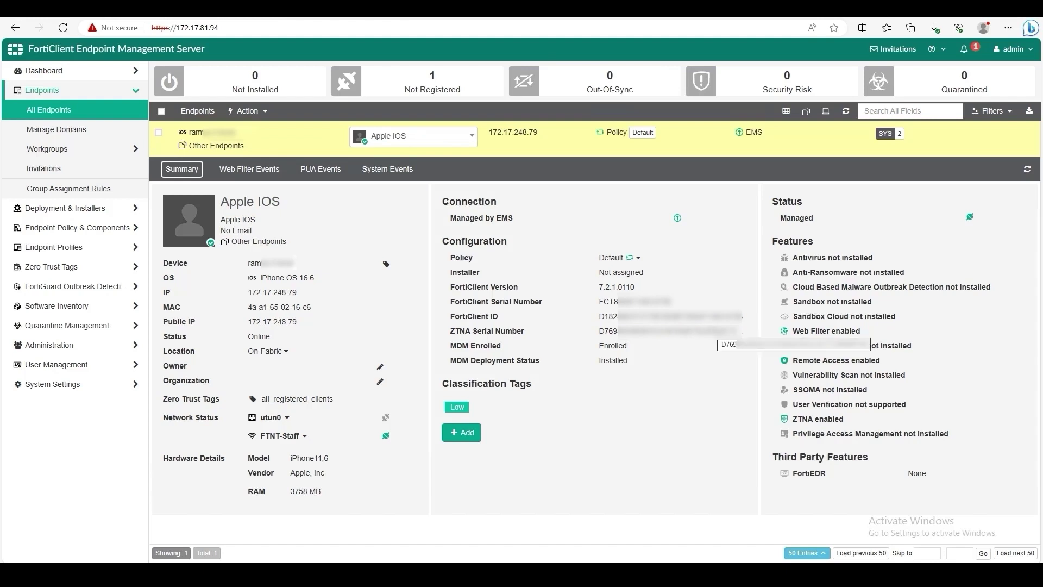
{"action": "left_click_drag", "start_coordinate": [642, 364], "coordinate": [585, 363]}
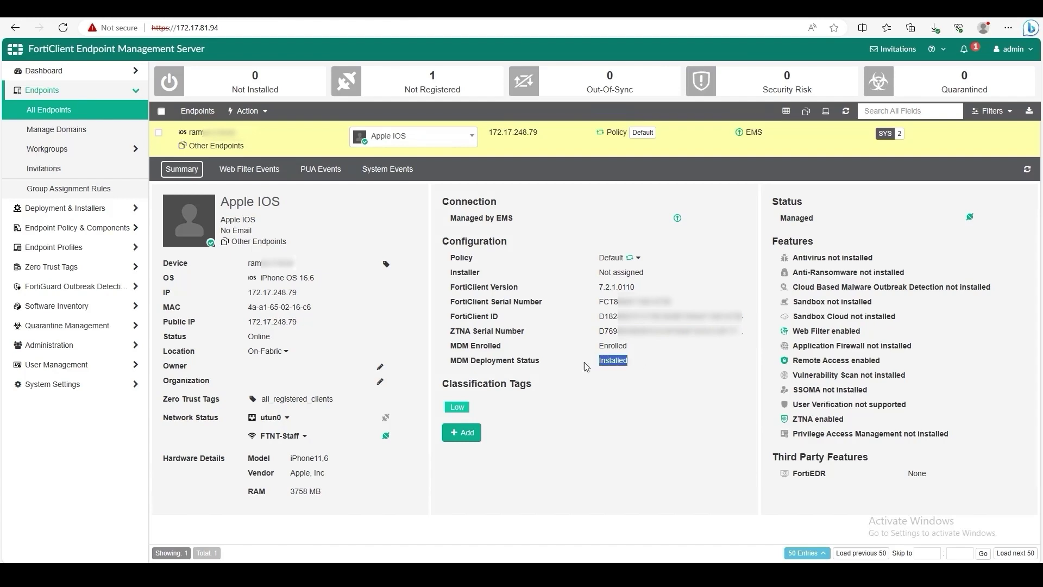